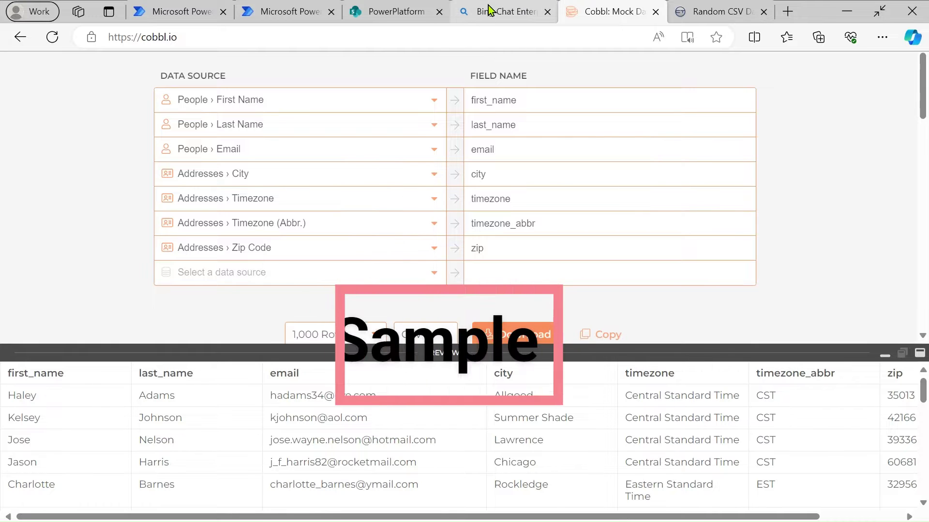
Search the web for "csv data generator" in a new browser tab
{"action": "left_click", "coordinate": [514, 7]}
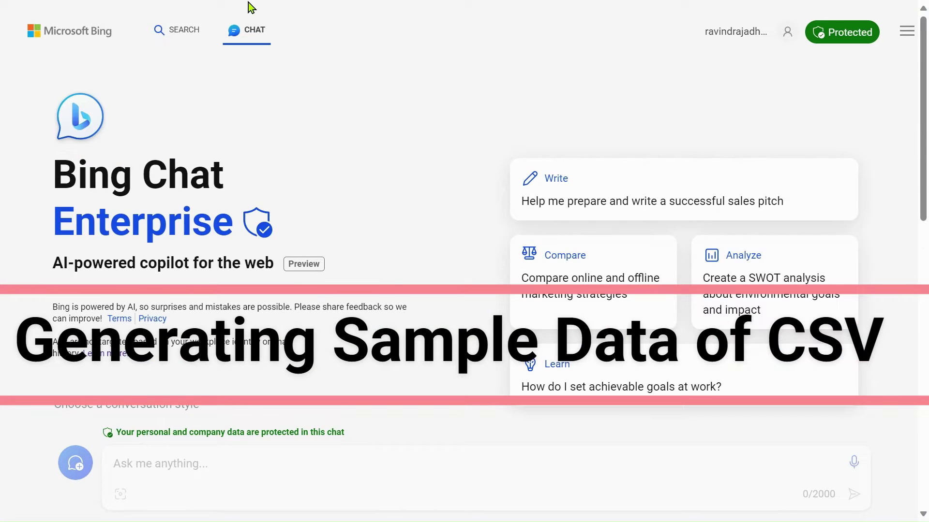
{"action": "mouse_move", "coordinate": [249, 2]}
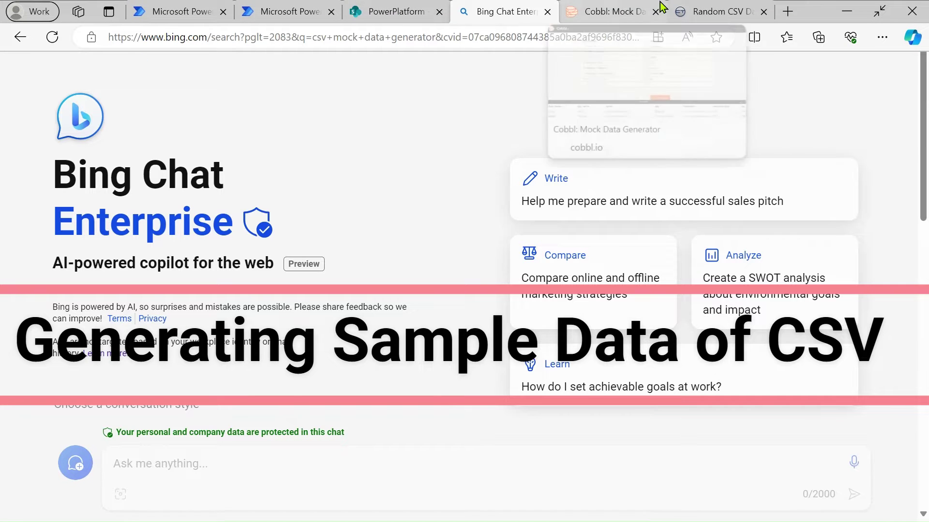
{"action": "left_click", "coordinate": [787, 11]}
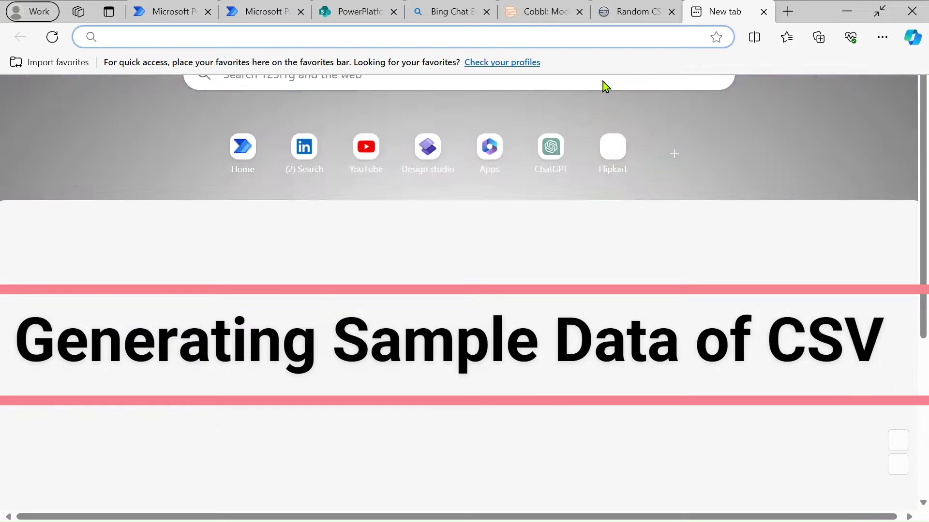
{"action": "type", "text": "csv "}
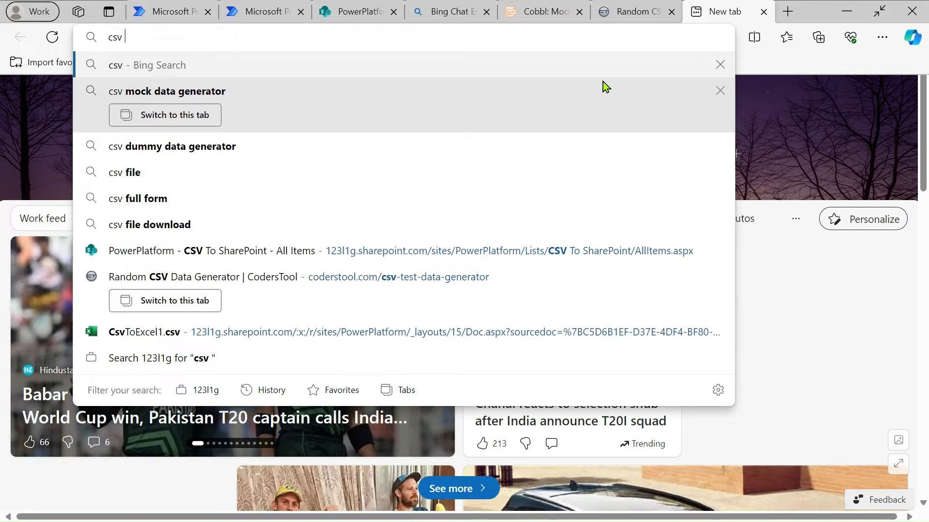
{"action": "type", "text": "data"}
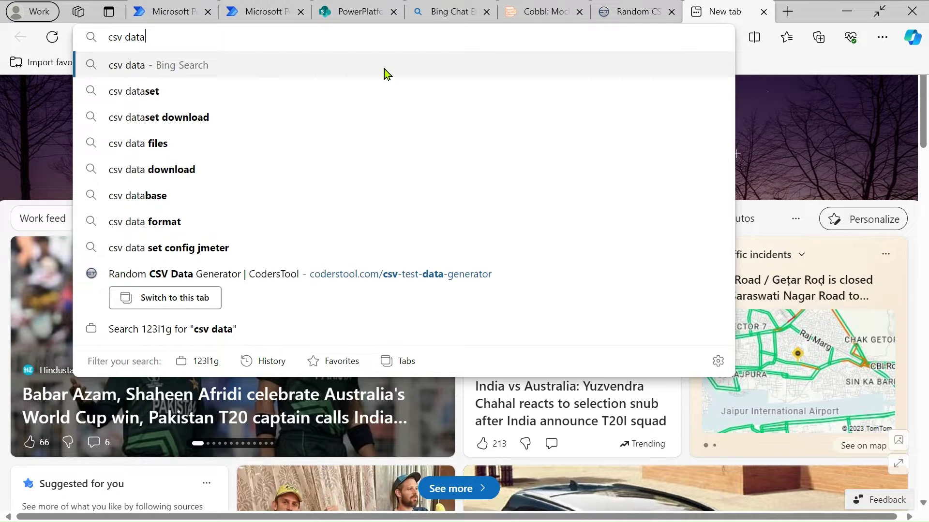
{"action": "type", "text": " ge"}
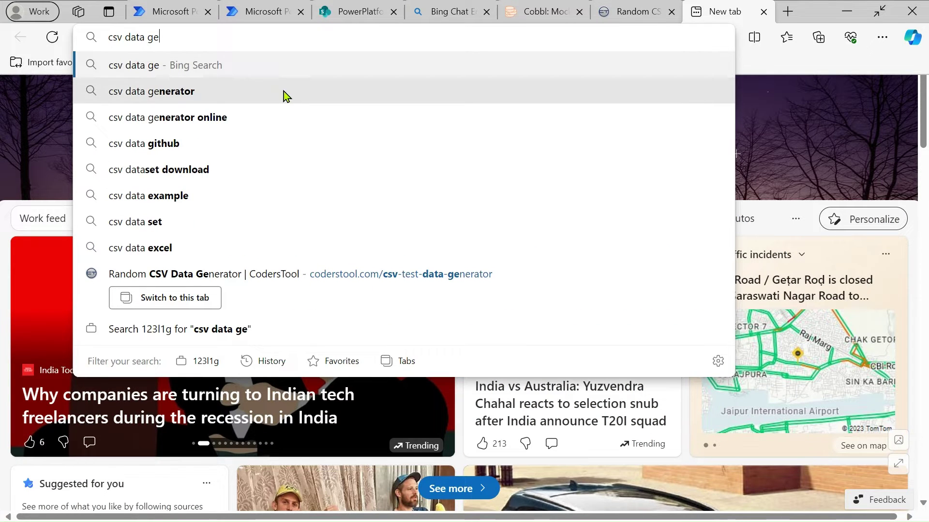
{"action": "left_click", "coordinate": [284, 92]}
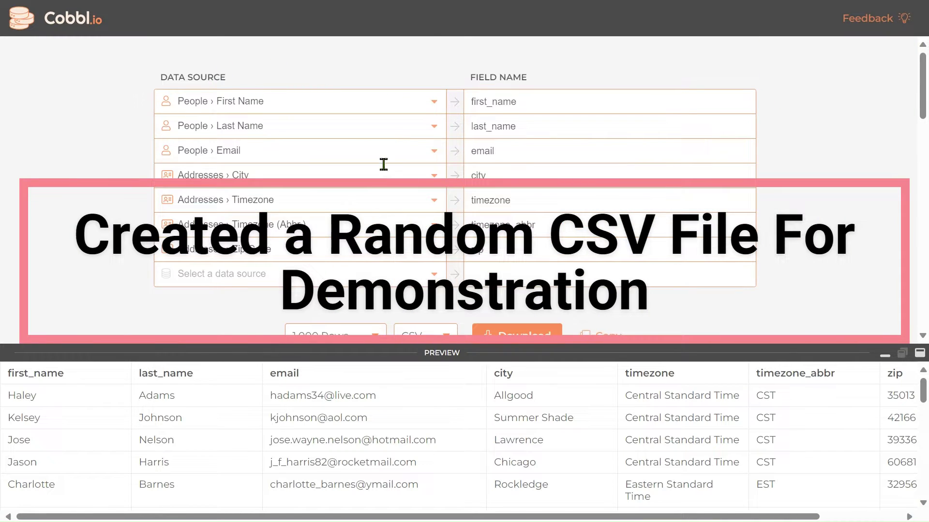
Download the Cobbl mock data set as a CSV file with 1,000 rows
{"action": "scroll", "coordinate": [409, 274], "scroll_direction": "down", "scroll_amount": 3}
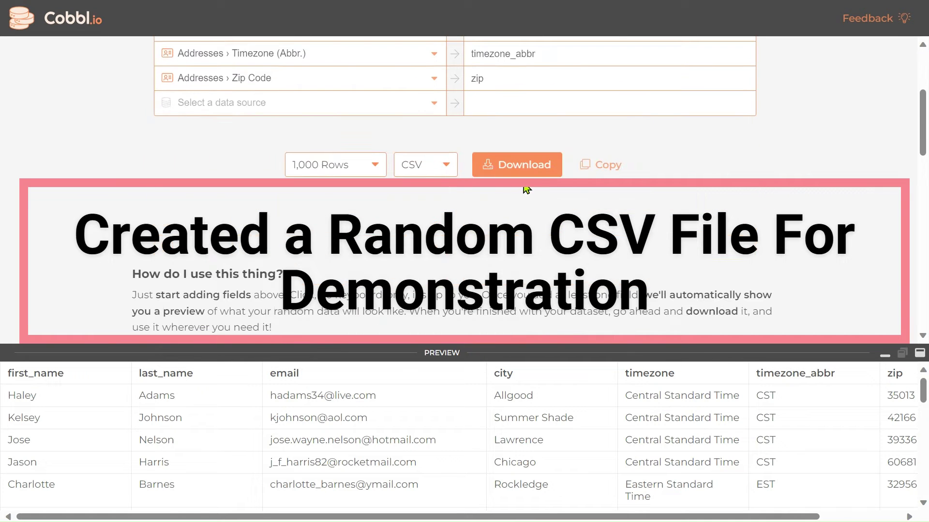
{"action": "left_click", "coordinate": [521, 169]}
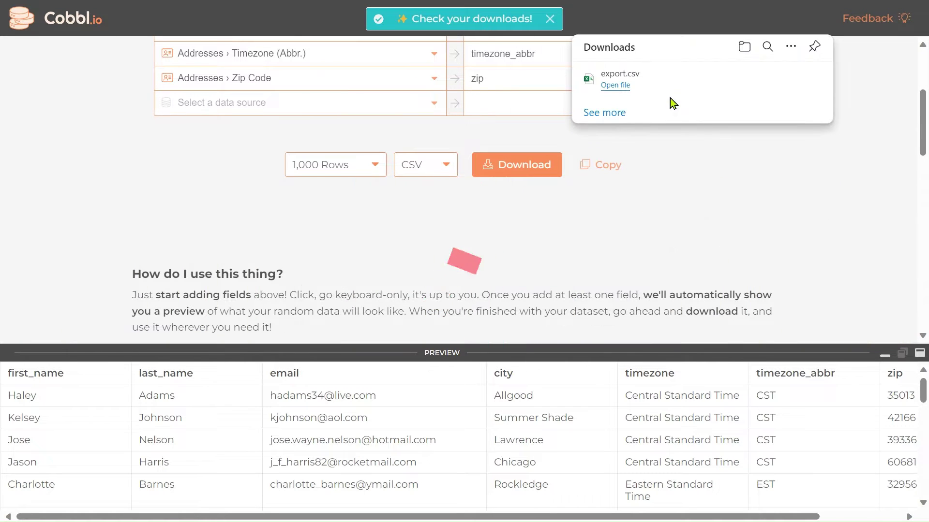
{"action": "scroll", "coordinate": [614, 230], "scroll_direction": "up", "scroll_amount": 3}
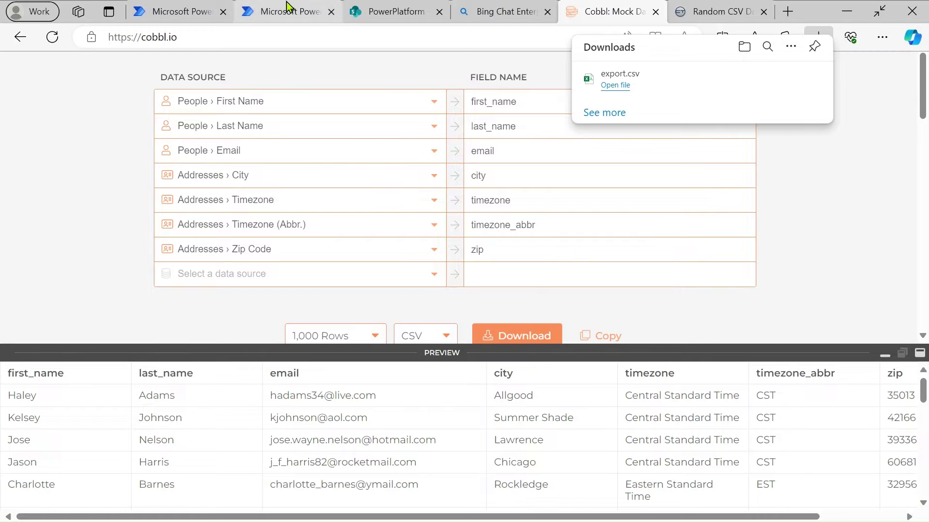
Switch to the PowerPlatform SharePoint site and upload export.csv to its Documents library
{"action": "left_click", "coordinate": [288, 8]}
{"action": "mouse_move", "coordinate": [367, 3]}
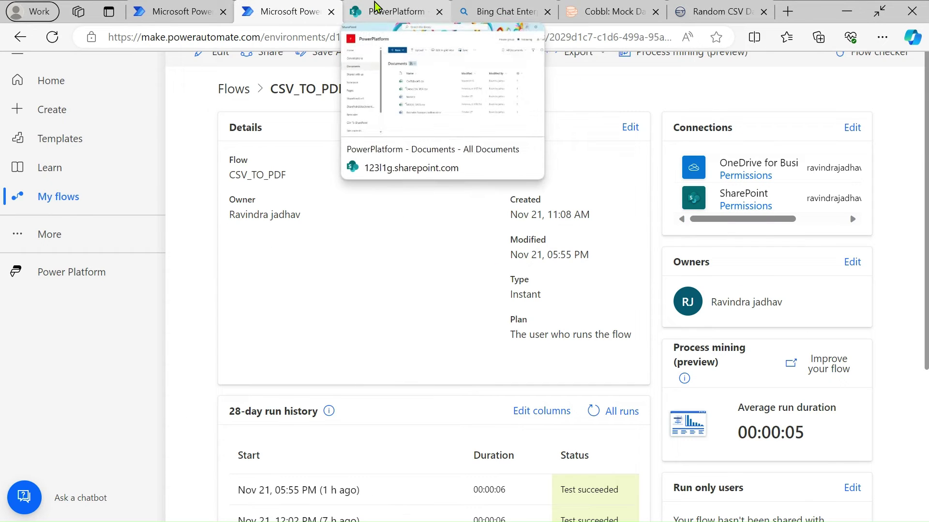
{"action": "left_click", "coordinate": [374, 6]}
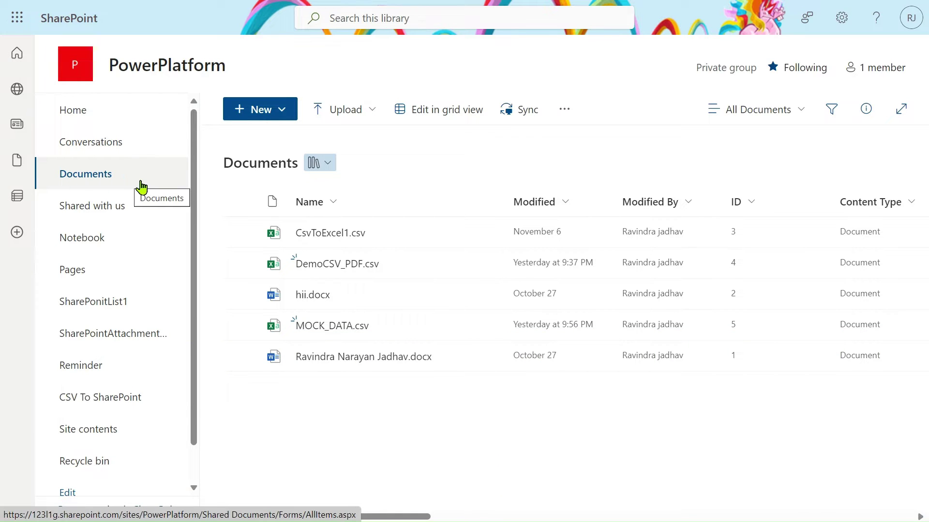
{"action": "left_click", "coordinate": [367, 113]}
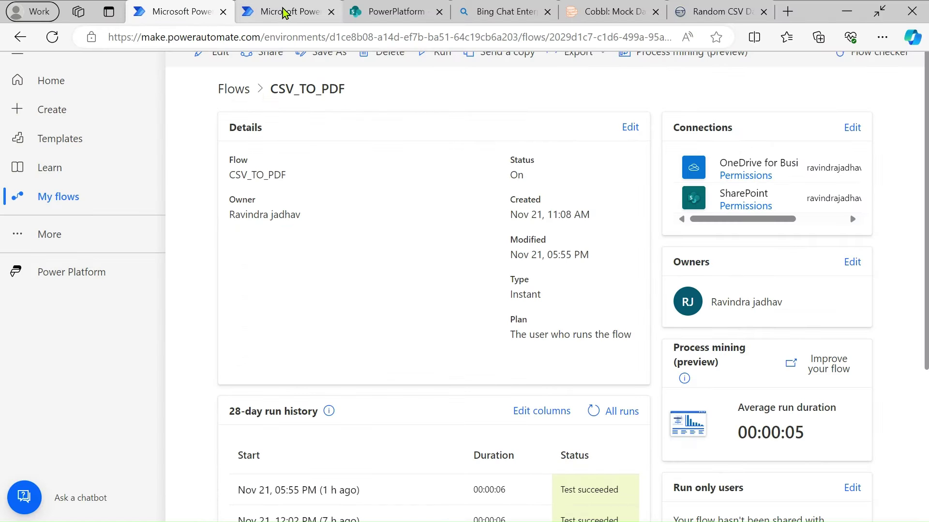
Switch to Power Automate and open the CSV_TO_PDF flow's Nov 21, 05:55 PM run in a new browser tab
{"action": "scroll", "coordinate": [328, 339], "scroll_direction": "down", "scroll_amount": 3}
{"action": "right_click", "coordinate": [317, 374]}
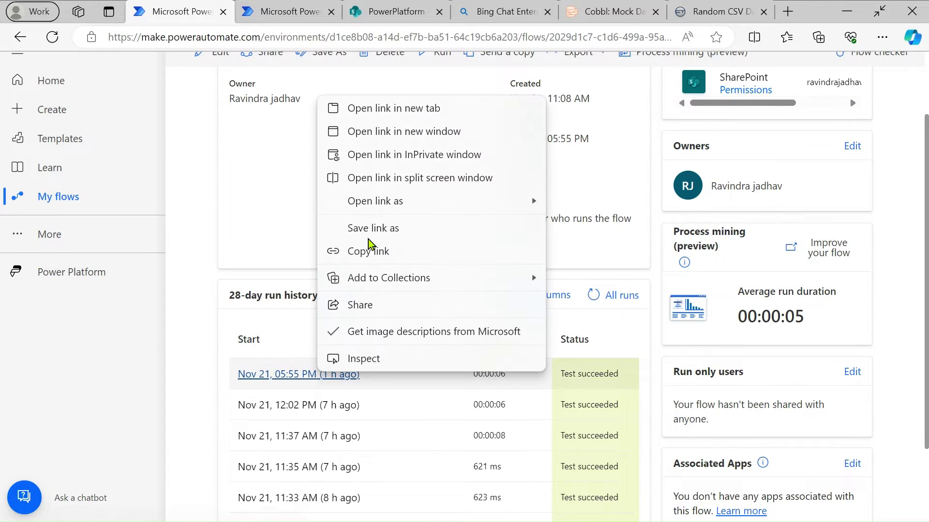
{"action": "left_click", "coordinate": [415, 113]}
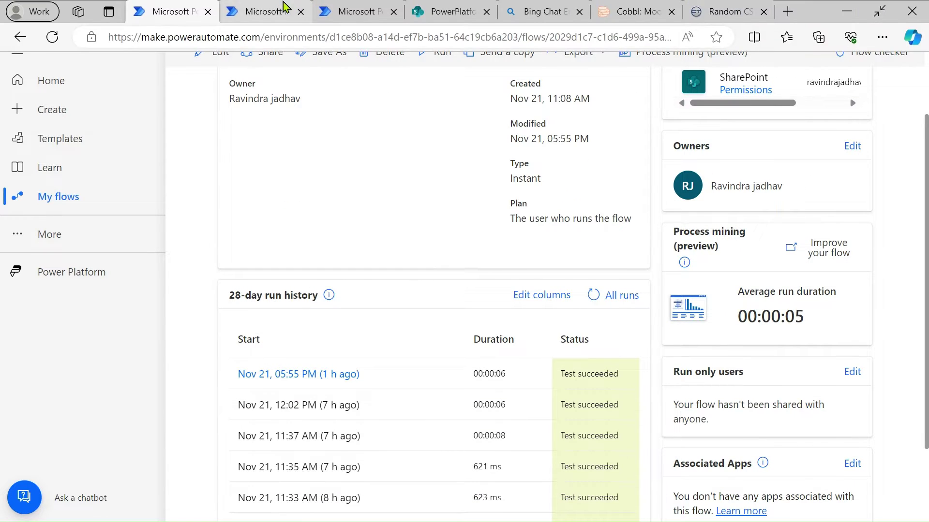
{"action": "left_click", "coordinate": [285, 6]}
Open the CSV_TO_PDF flow for editing and expand its manual trigger and the Get file content action
{"action": "left_click", "coordinate": [363, 8]}
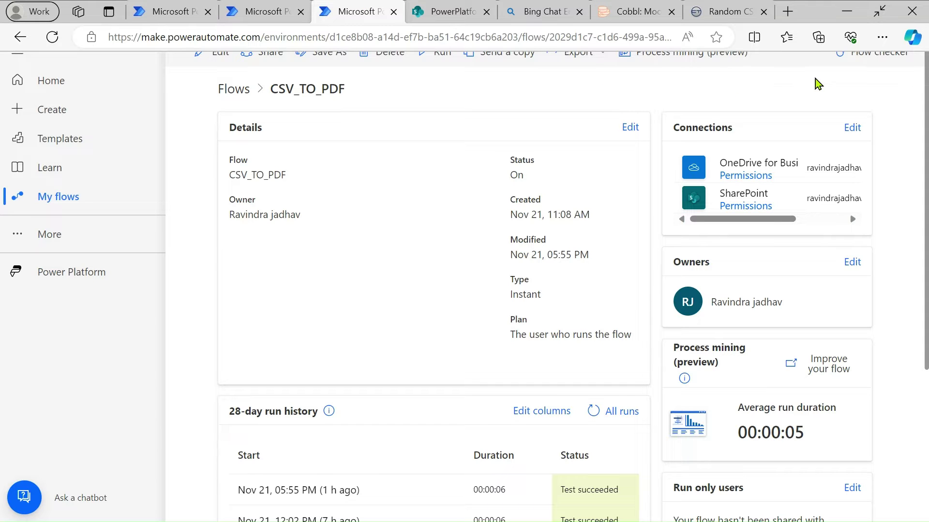
{"action": "left_click", "coordinate": [228, 60]}
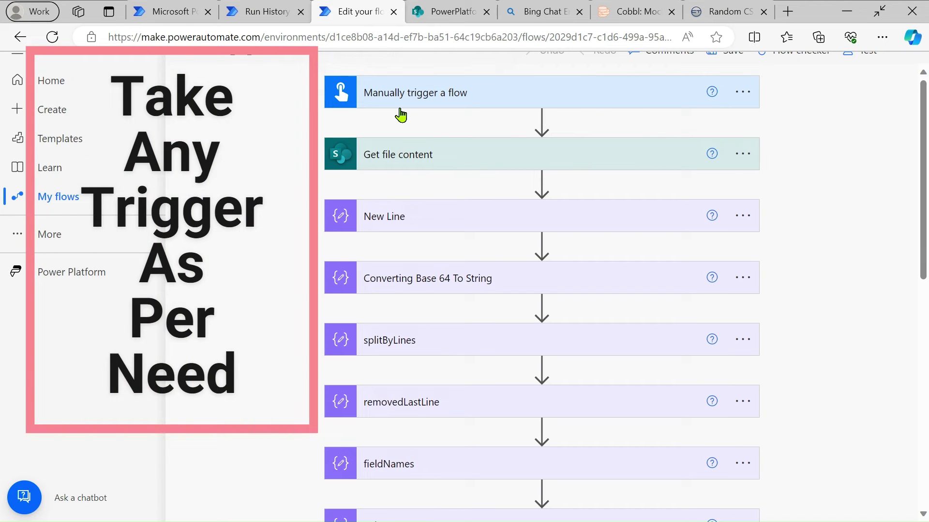
{"action": "left_click", "coordinate": [525, 101]}
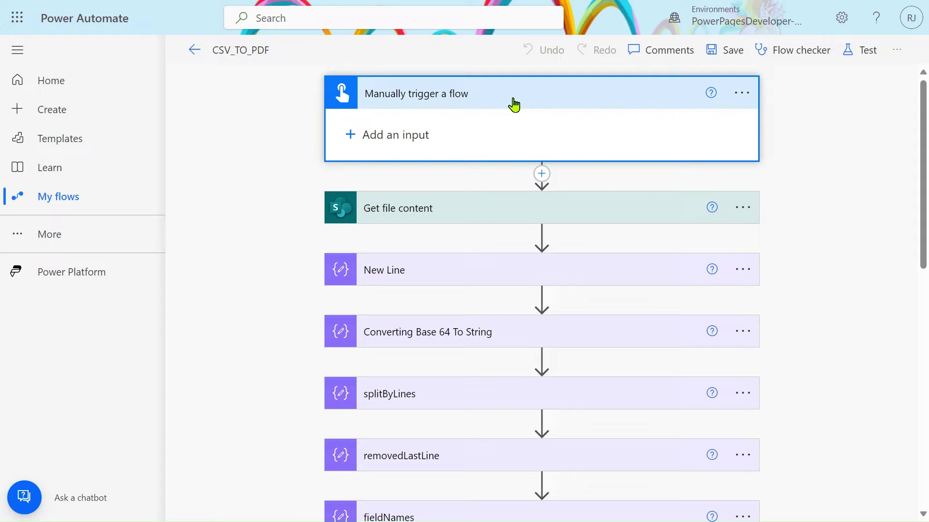
{"action": "left_click", "coordinate": [486, 220]}
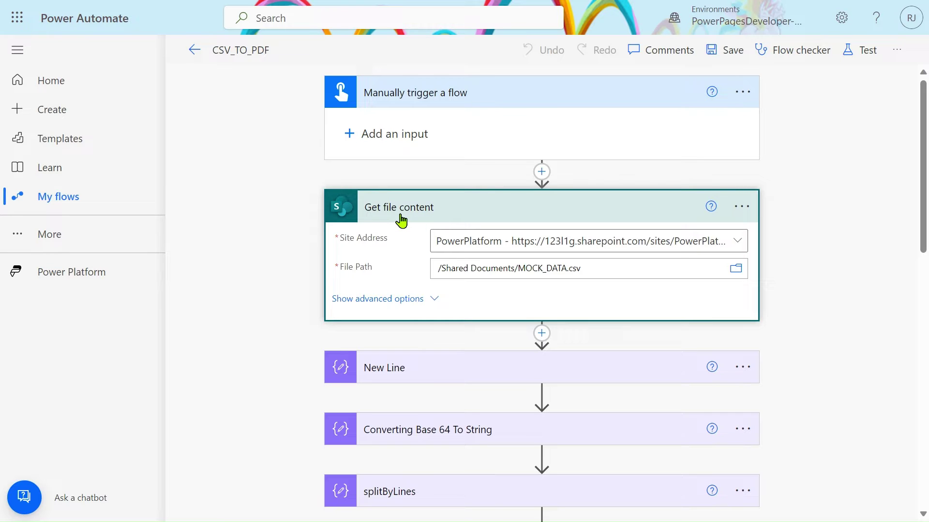
Insert the SharePoint action "Get file content using path" between the manual trigger and the Get file content action
{"action": "left_click", "coordinate": [541, 172]}
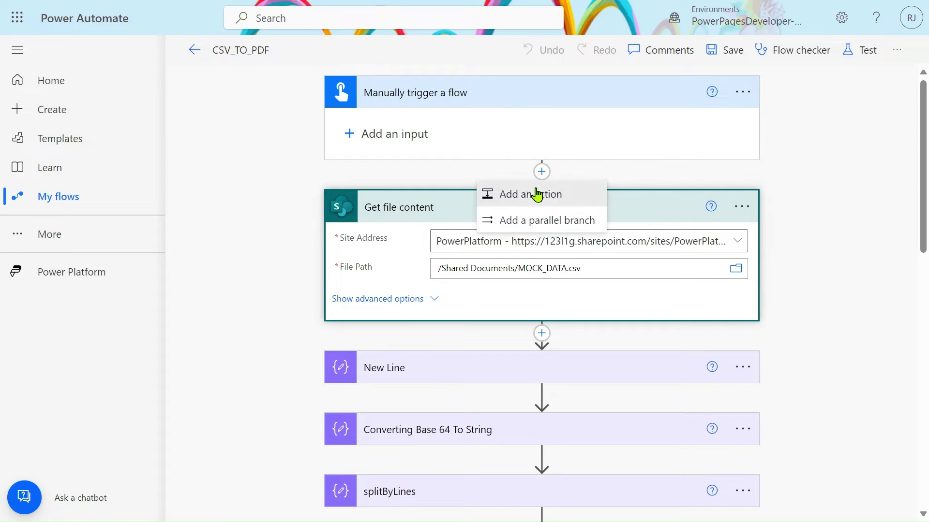
{"action": "left_click", "coordinate": [536, 189]}
{"action": "left_click", "coordinate": [433, 188]}
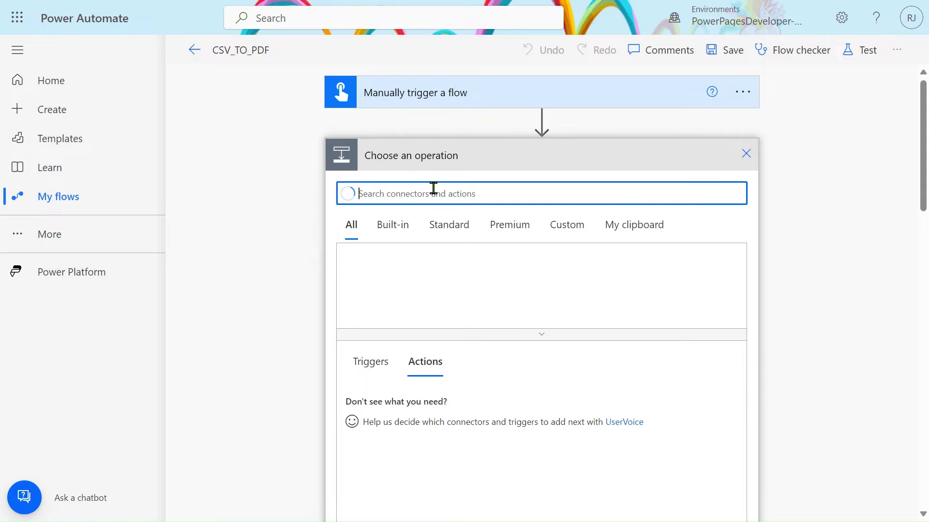
{"action": "type", "text": "share"}
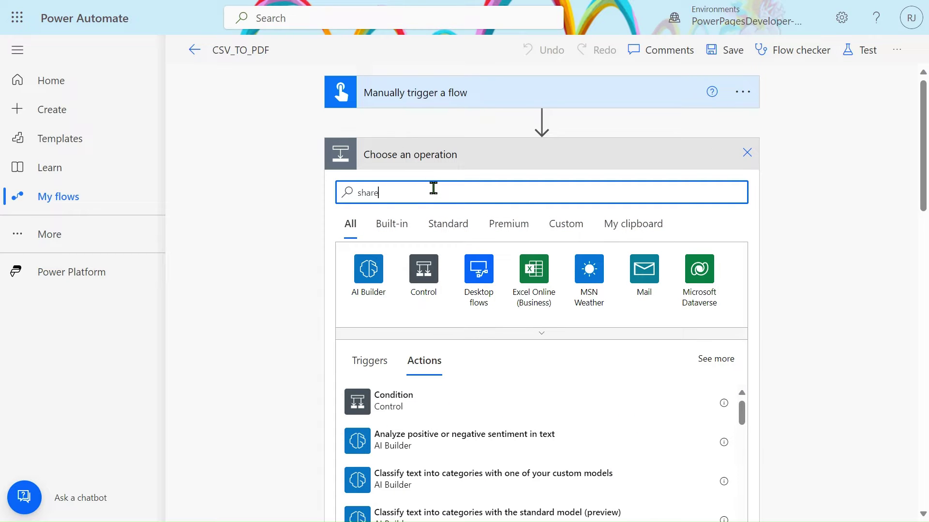
{"action": "type", "text": "Point"}
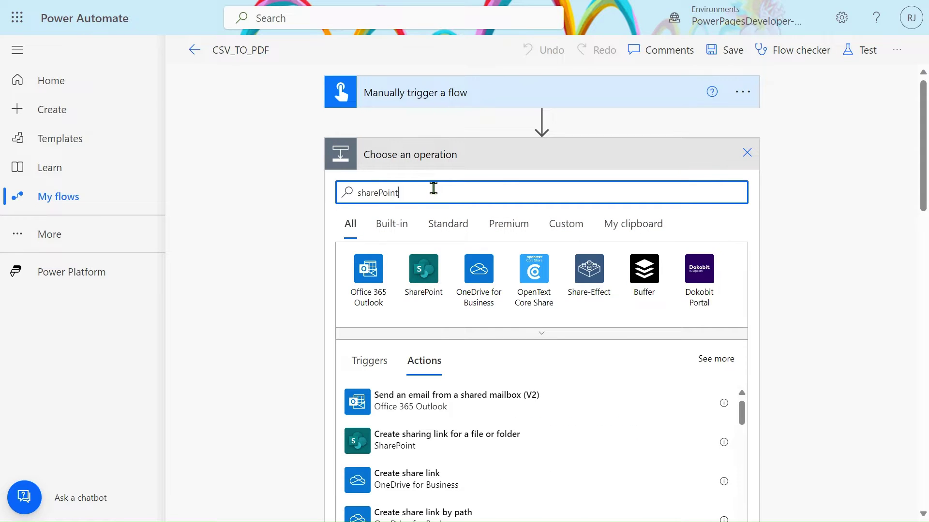
{"action": "left_click", "coordinate": [372, 277]}
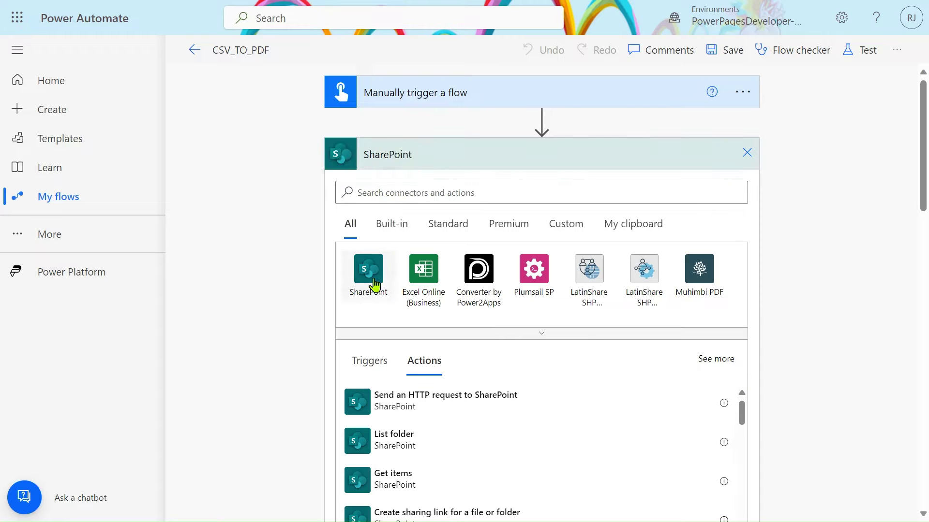
{"action": "scroll", "coordinate": [406, 349], "scroll_direction": "down", "scroll_amount": 7}
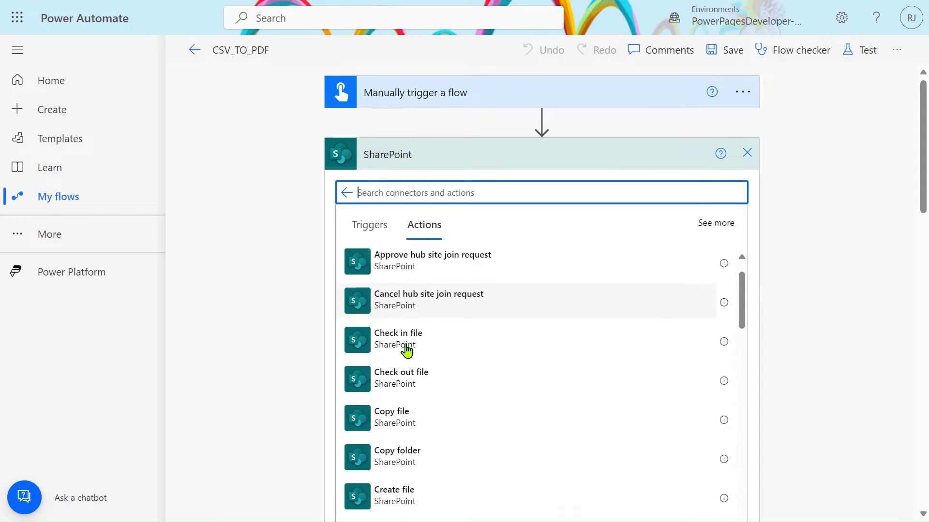
{"action": "scroll", "coordinate": [407, 349], "scroll_direction": "down", "scroll_amount": 3}
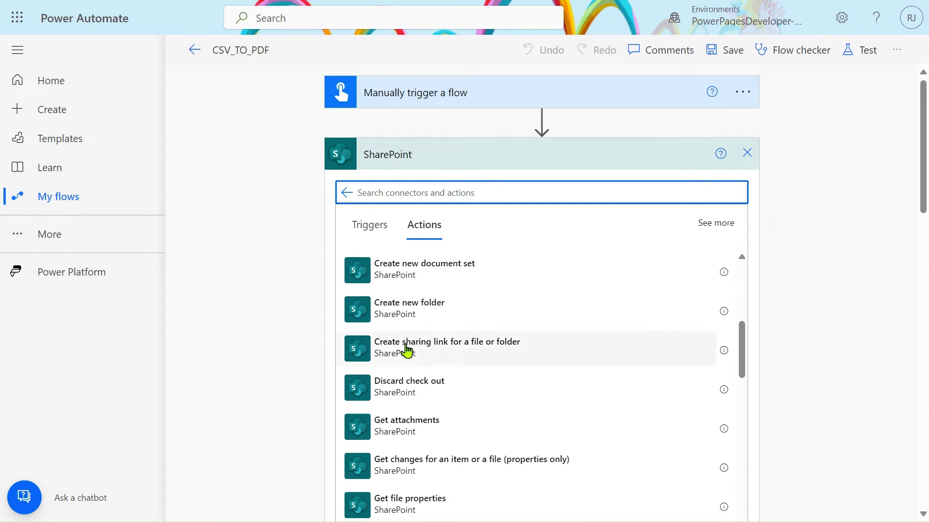
{"action": "scroll", "coordinate": [407, 349], "scroll_direction": "down", "scroll_amount": 8}
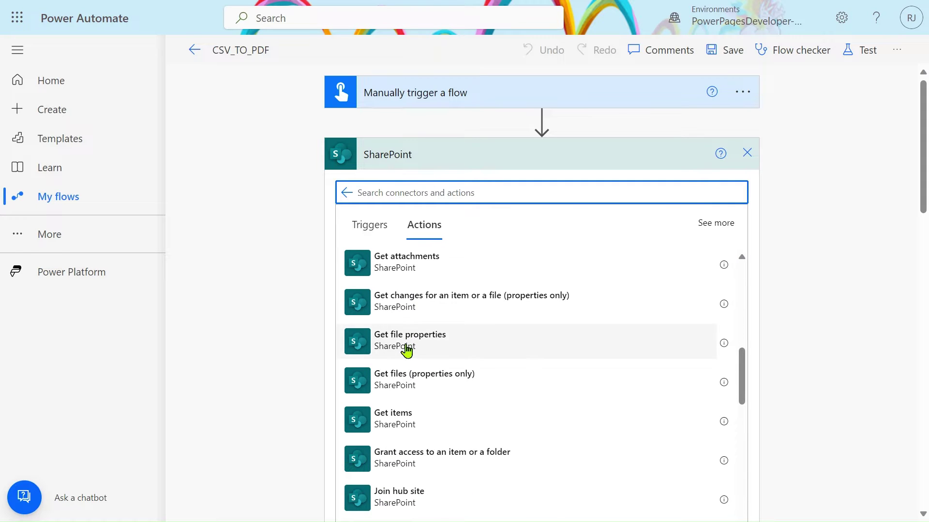
{"action": "scroll", "coordinate": [407, 349], "scroll_direction": "down", "scroll_amount": 10}
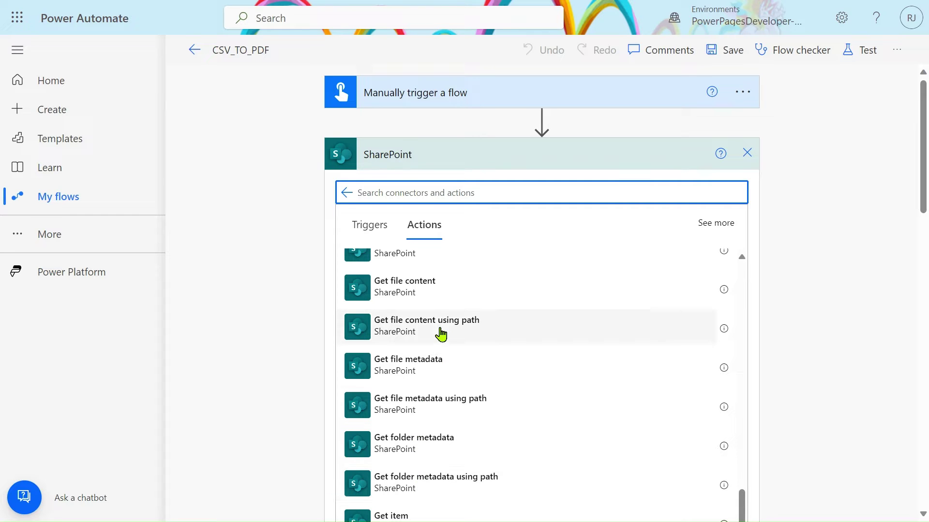
{"action": "left_click", "coordinate": [429, 334]}
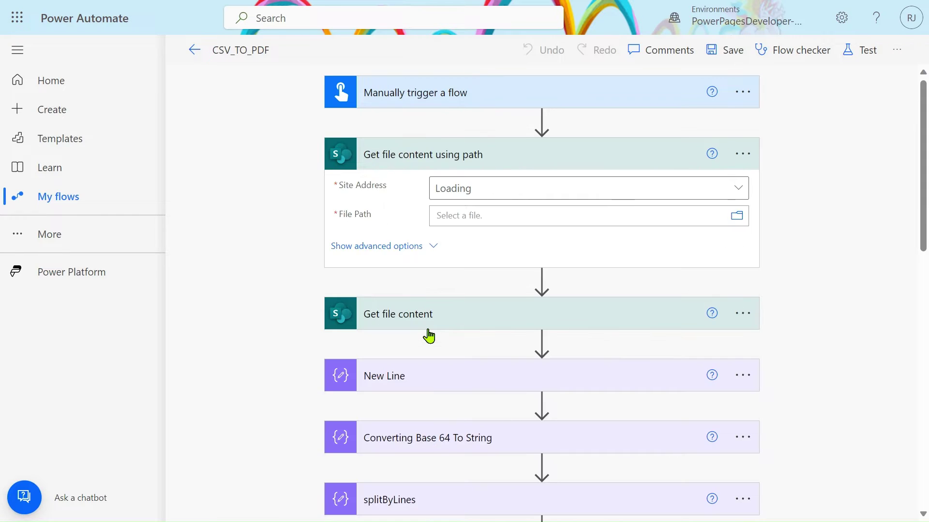
Set the new action's site address to the PowerPlatform site and its file path to /Shared Documents/export.csv
{"action": "left_click", "coordinate": [551, 196]}
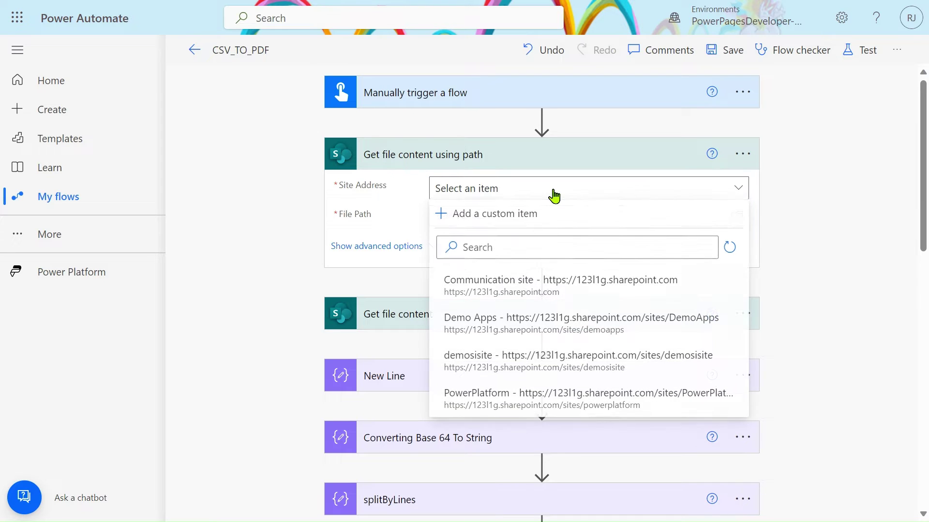
{"action": "left_click", "coordinate": [513, 401]}
{"action": "left_click", "coordinate": [535, 220]}
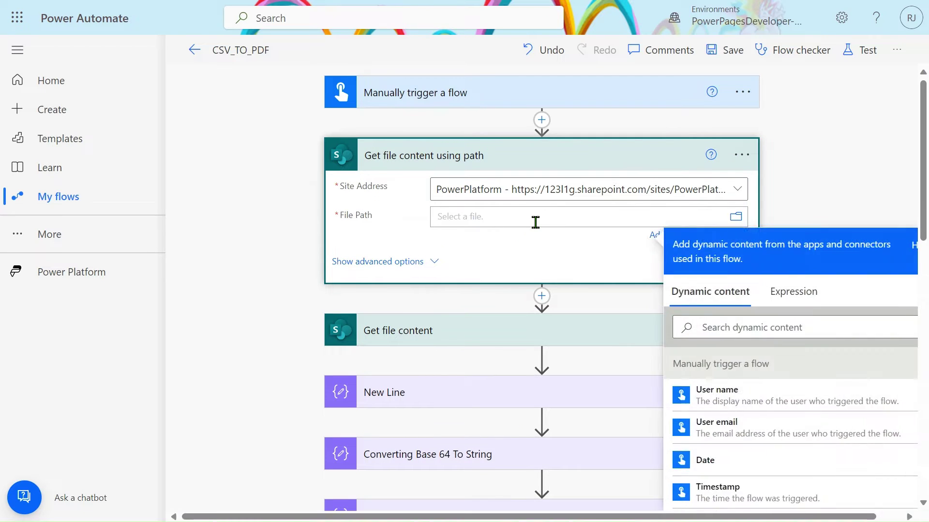
{"action": "left_click", "coordinate": [817, 211]}
{"action": "left_click", "coordinate": [737, 219]}
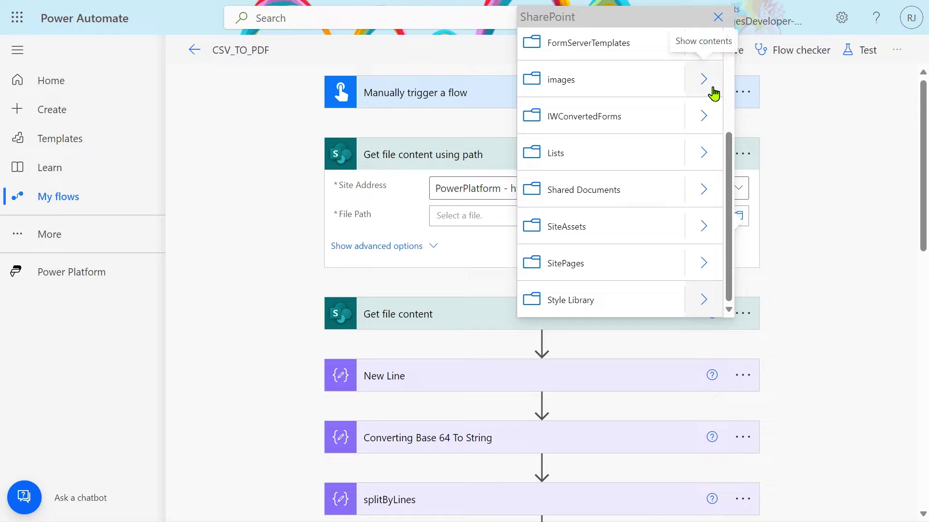
{"action": "left_click", "coordinate": [703, 190]}
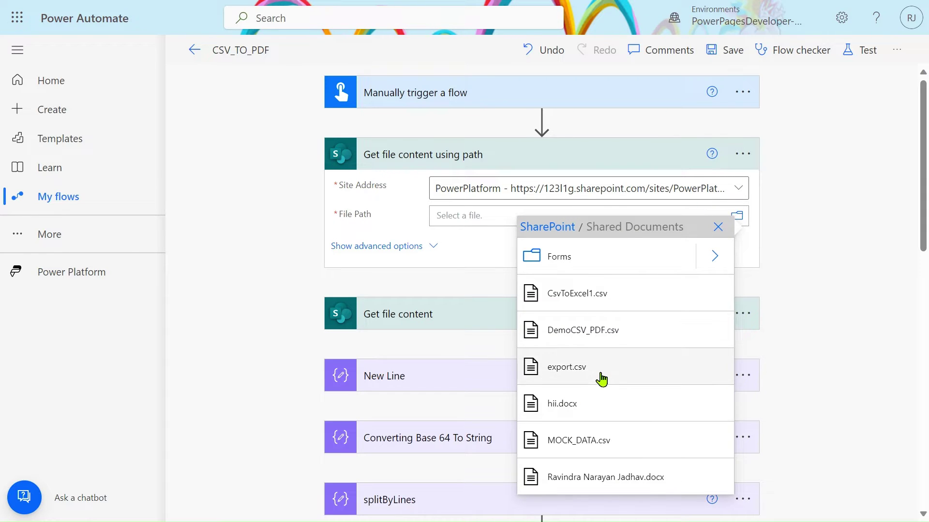
{"action": "left_click", "coordinate": [599, 376]}
{"action": "left_click", "coordinate": [529, 212]}
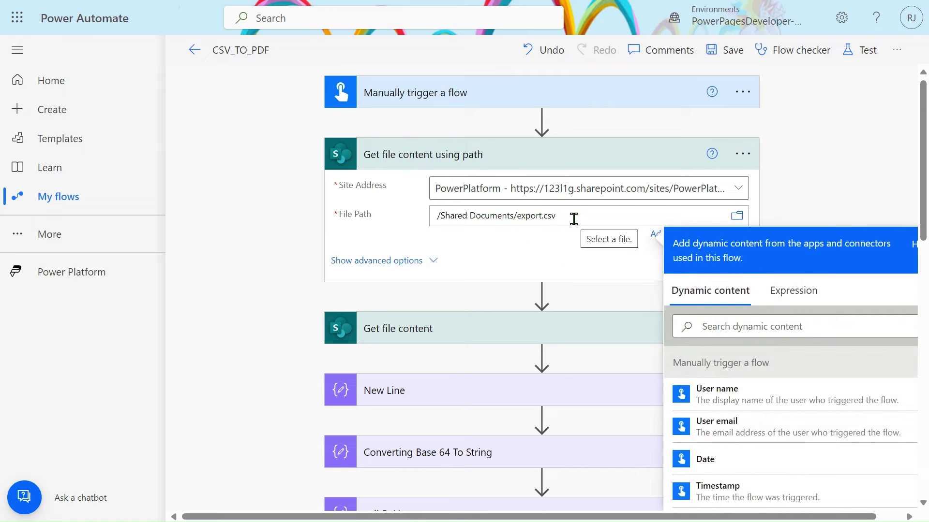
{"action": "scroll", "coordinate": [525, 266], "scroll_direction": "down", "scroll_amount": 1}
{"action": "scroll", "coordinate": [476, 281], "scroll_direction": "up", "scroll_amount": 1}
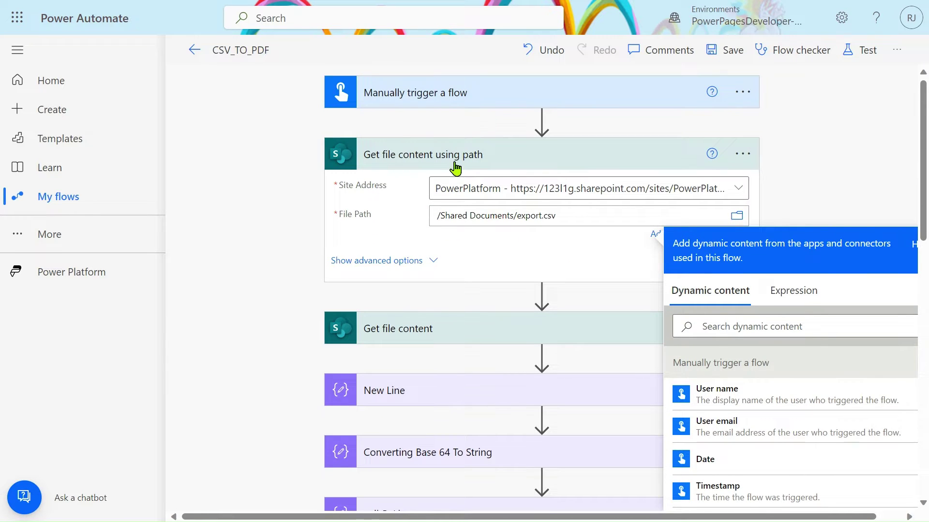
Expand the existing Get file content action for MOCK_DATA.csv and show its advanced options
{"action": "left_click", "coordinate": [421, 327]}
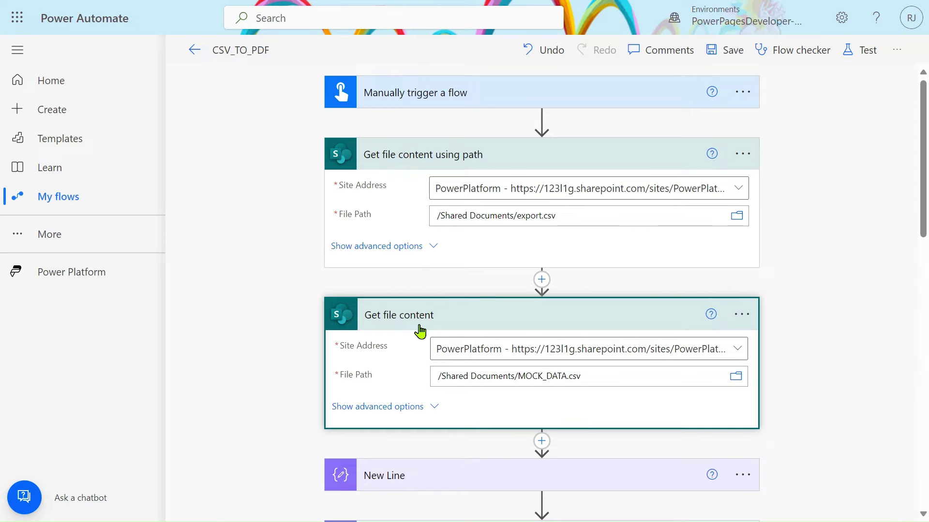
{"action": "left_click", "coordinate": [433, 419]}
{"action": "scroll", "coordinate": [433, 414], "scroll_direction": "down", "scroll_amount": 1}
{"action": "scroll", "coordinate": [456, 242], "scroll_direction": "up", "scroll_amount": 1}
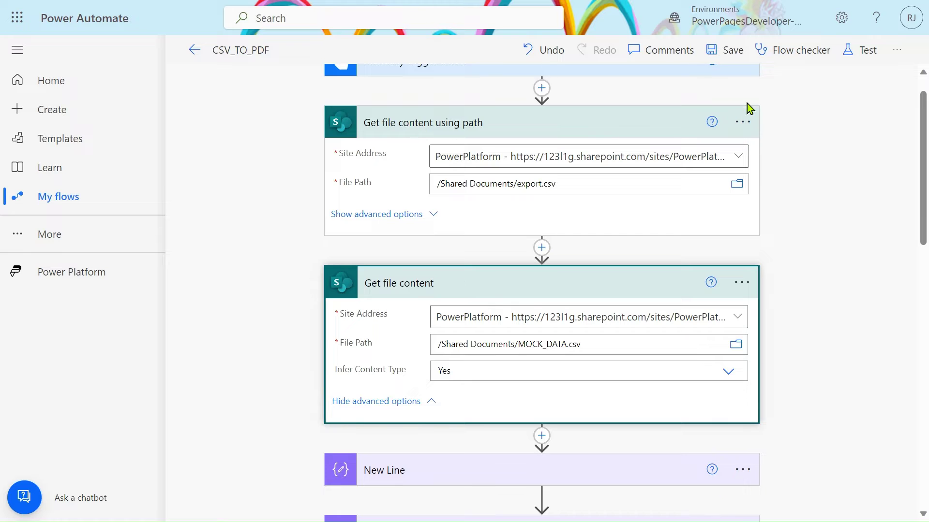
Delete the "Get file content using path" action from the flow and confirm the deletion
{"action": "left_click", "coordinate": [742, 123]}
{"action": "left_click", "coordinate": [612, 328]}
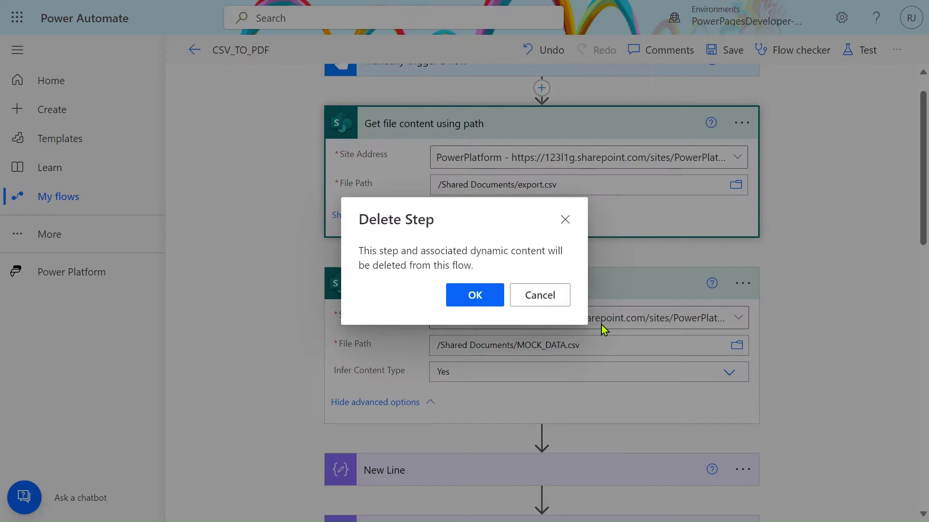
{"action": "left_click", "coordinate": [474, 295]}
Expand the New Line compose action and examine its Inputs field
{"action": "scroll", "coordinate": [473, 299], "scroll_direction": "down", "scroll_amount": 1}
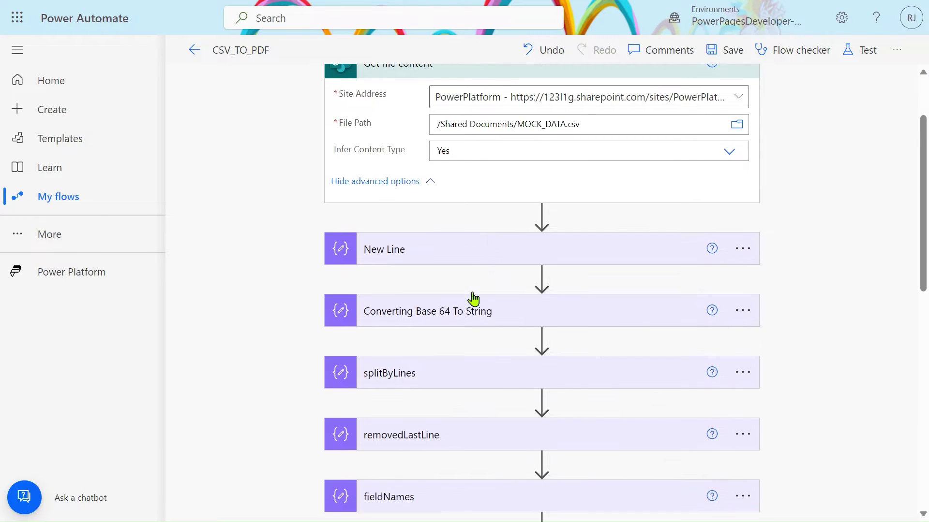
{"action": "left_click", "coordinate": [502, 259]}
{"action": "scroll", "coordinate": [505, 260], "scroll_direction": "up", "scroll_amount": 2}
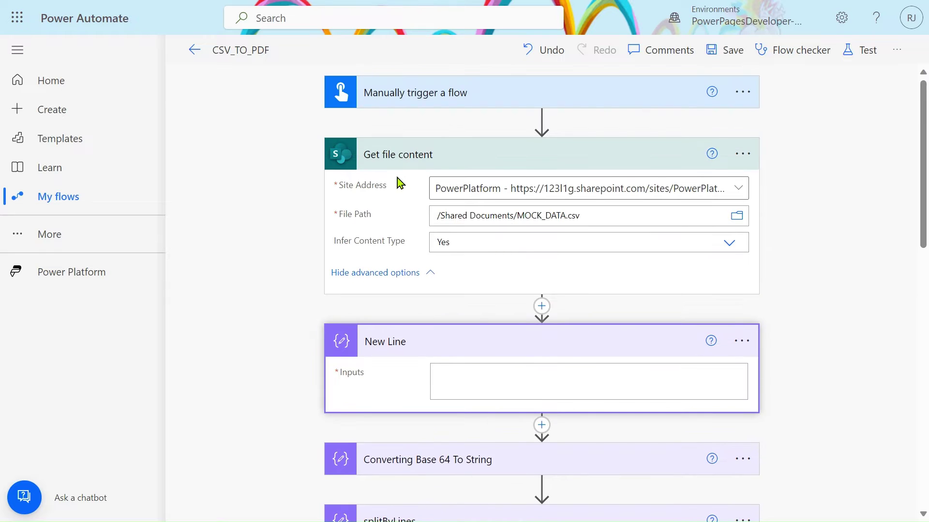
{"action": "left_click", "coordinate": [466, 380]}
Switch to the completed CSV_TO_PDF run and inspect the New Line action's raw value, including its newline character
{"action": "mouse_move", "coordinate": [406, 4]}
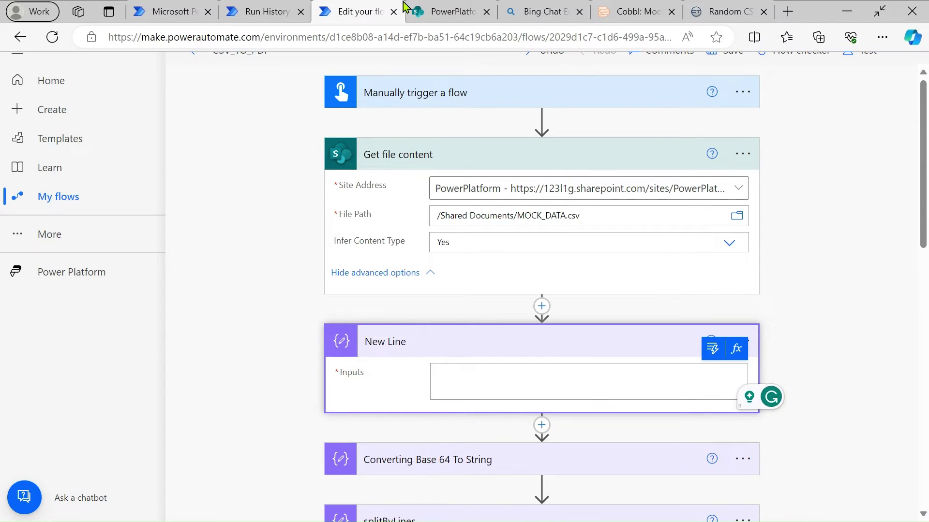
{"action": "left_click", "coordinate": [274, 7]}
{"action": "left_click", "coordinate": [451, 262]}
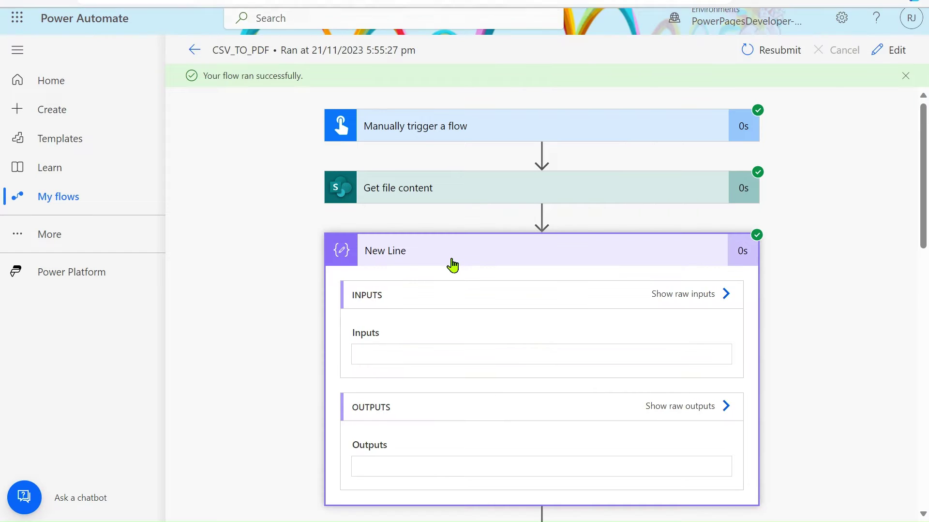
{"action": "scroll", "coordinate": [583, 381], "scroll_direction": "down", "scroll_amount": 1}
{"action": "left_click", "coordinate": [693, 357]}
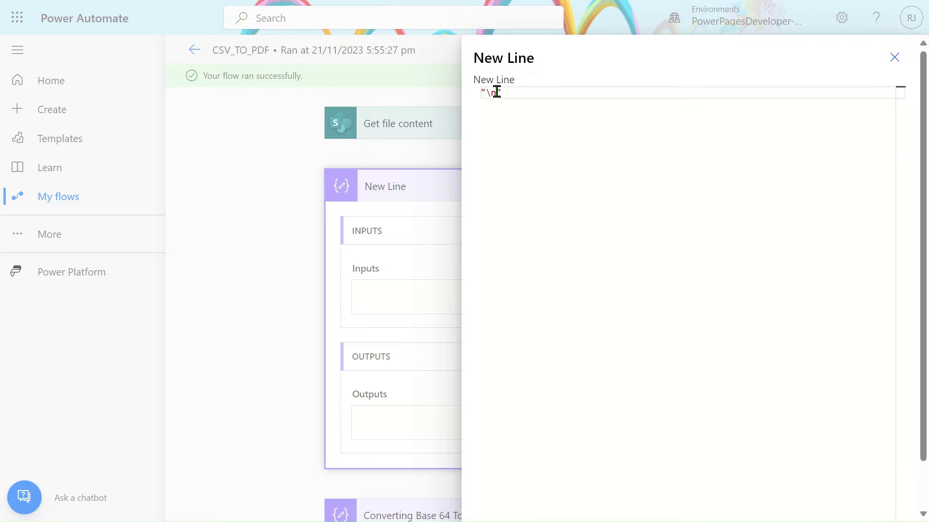
{"action": "double_click", "coordinate": [496, 92]}
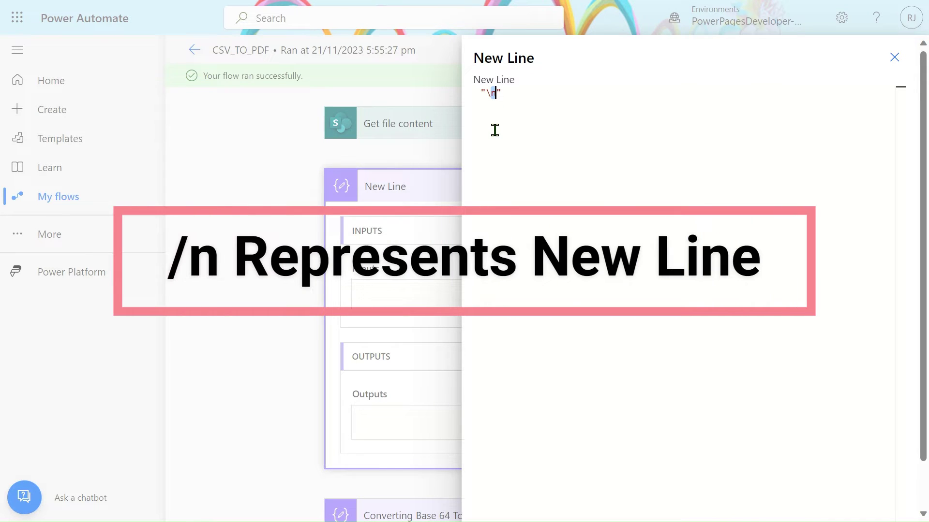
{"action": "left_click", "coordinate": [524, 102]}
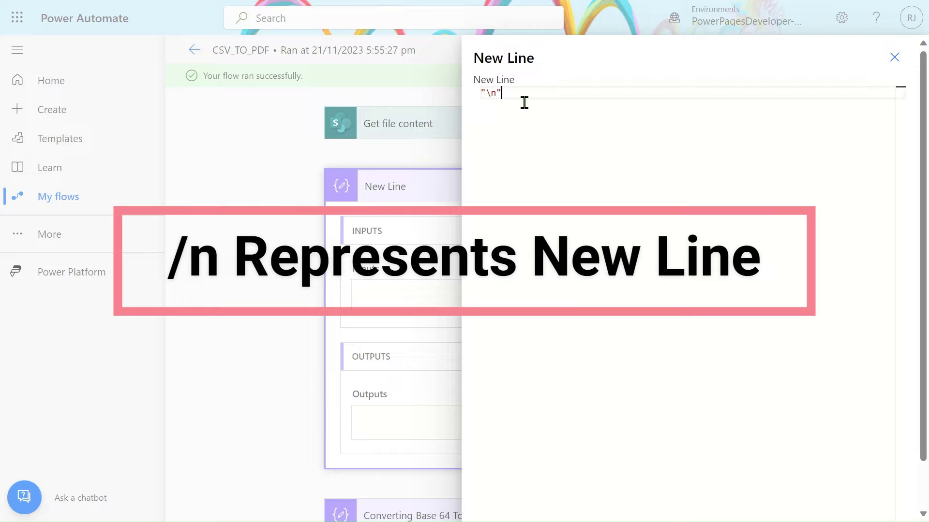
{"action": "left_click", "coordinate": [406, 385]}
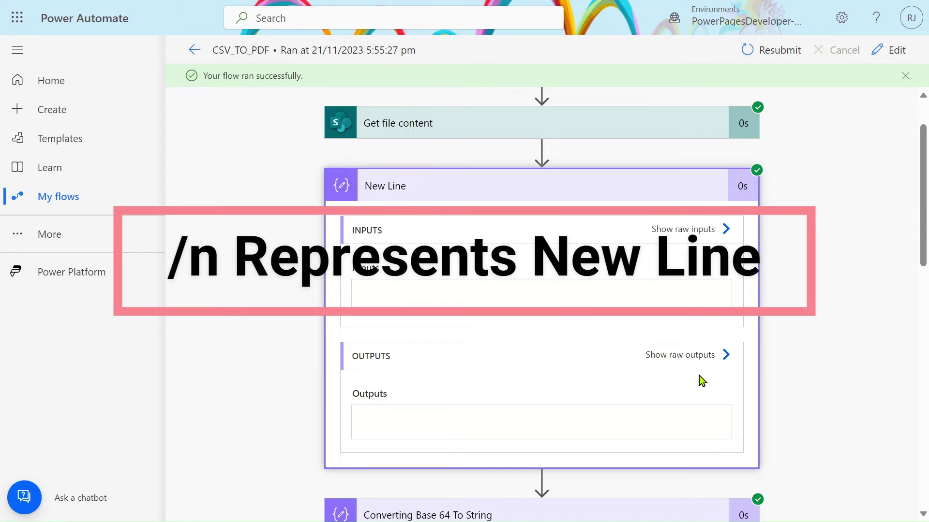
{"action": "scroll", "coordinate": [492, 455], "scroll_direction": "down", "scroll_amount": 1}
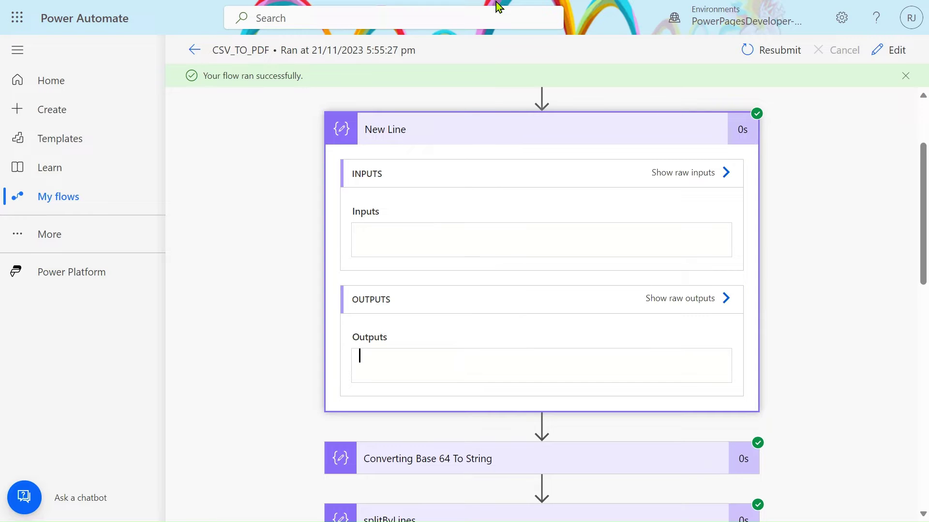
Check the SharePoint Documents library, then return to the run and examine the Get file content action's File Content output
{"action": "mouse_move", "coordinate": [498, 6]}
{"action": "left_click", "coordinate": [452, 9]}
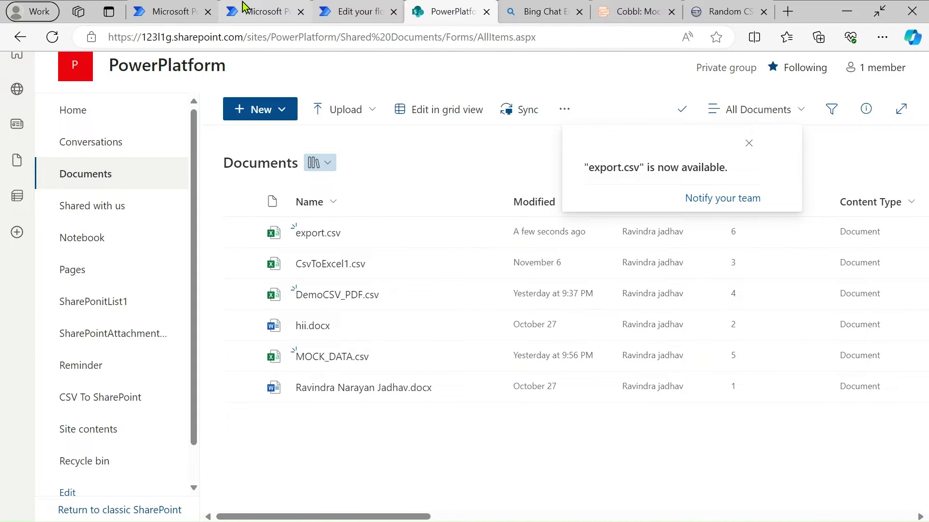
{"action": "left_click", "coordinate": [244, 8]}
{"action": "scroll", "coordinate": [470, 315], "scroll_direction": "up", "scroll_amount": 3}
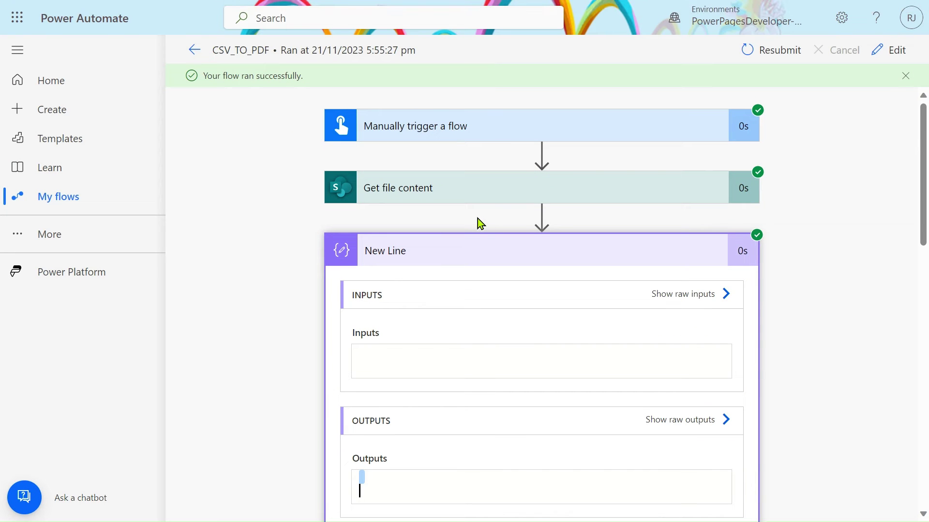
{"action": "left_click", "coordinate": [479, 191]}
{"action": "scroll", "coordinate": [372, 355], "scroll_direction": "down", "scroll_amount": 3}
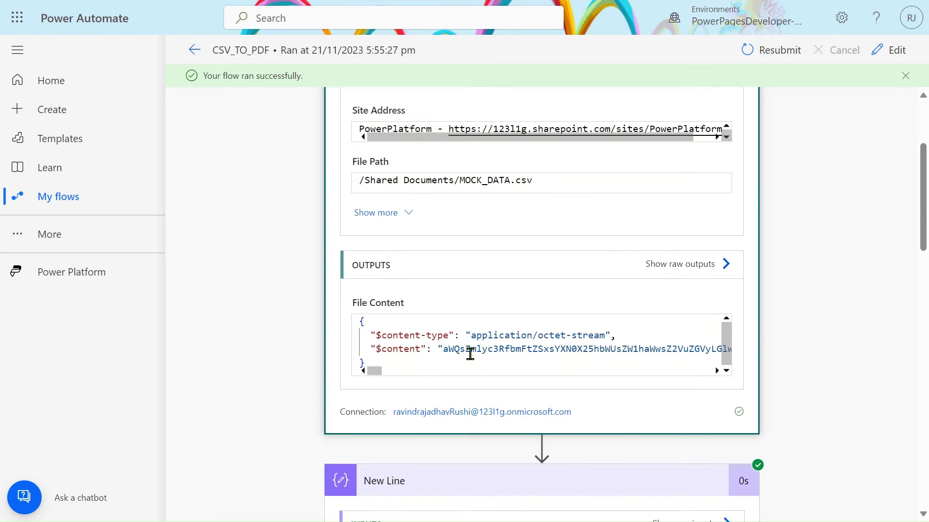
{"action": "scroll", "coordinate": [516, 347], "scroll_direction": "right", "scroll_amount": 5}
{"action": "scroll", "coordinate": [517, 347], "scroll_direction": "left", "scroll_amount": 5}
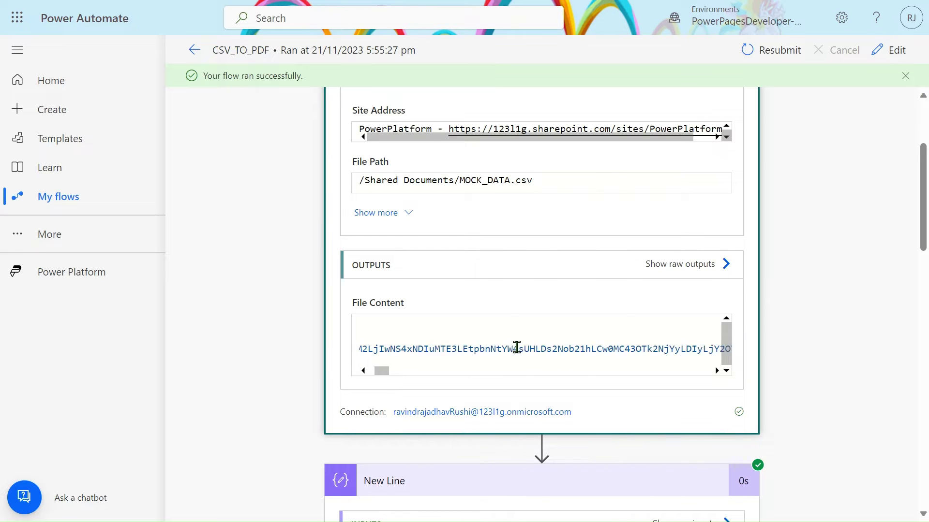
Return to the flow editor and expand the Converting Base 64 To String action to examine its base64ToString expression
{"action": "mouse_move", "coordinate": [450, 5]}
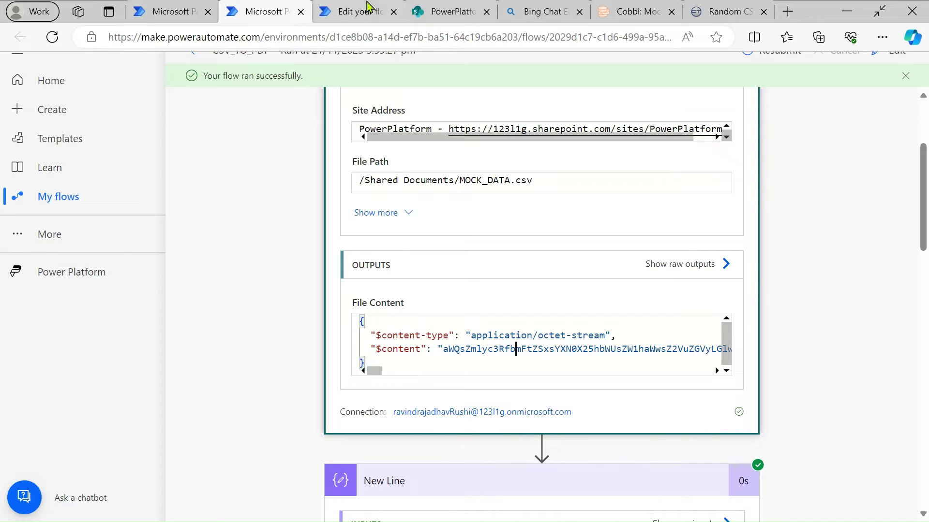
{"action": "left_click", "coordinate": [368, 8]}
{"action": "scroll", "coordinate": [455, 425], "scroll_direction": "down", "scroll_amount": 2}
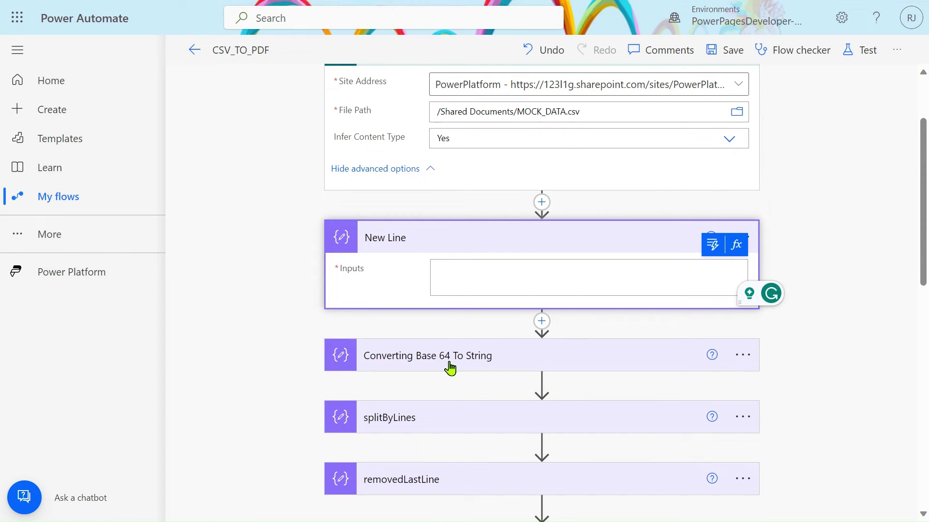
{"action": "left_click", "coordinate": [450, 368]}
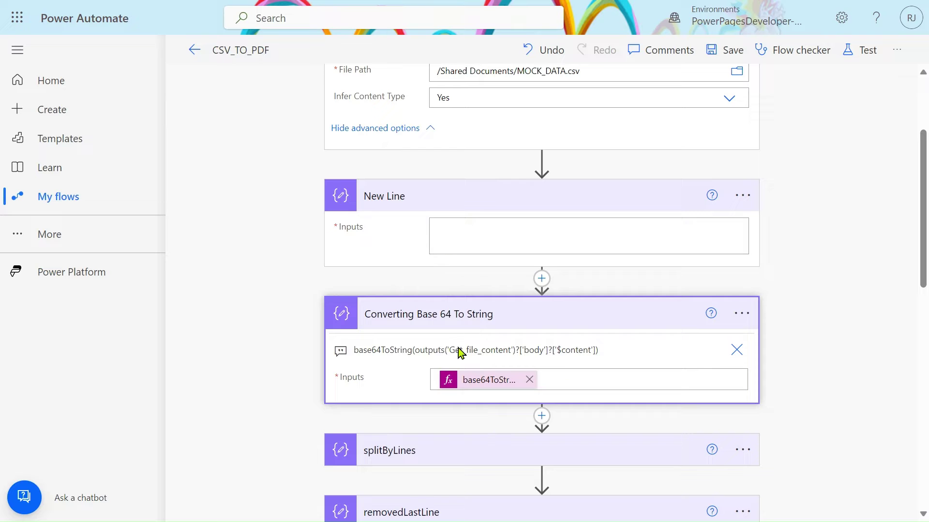
{"action": "left_click", "coordinate": [622, 379]}
{"action": "scroll", "coordinate": [602, 378], "scroll_direction": "up", "scroll_amount": 1}
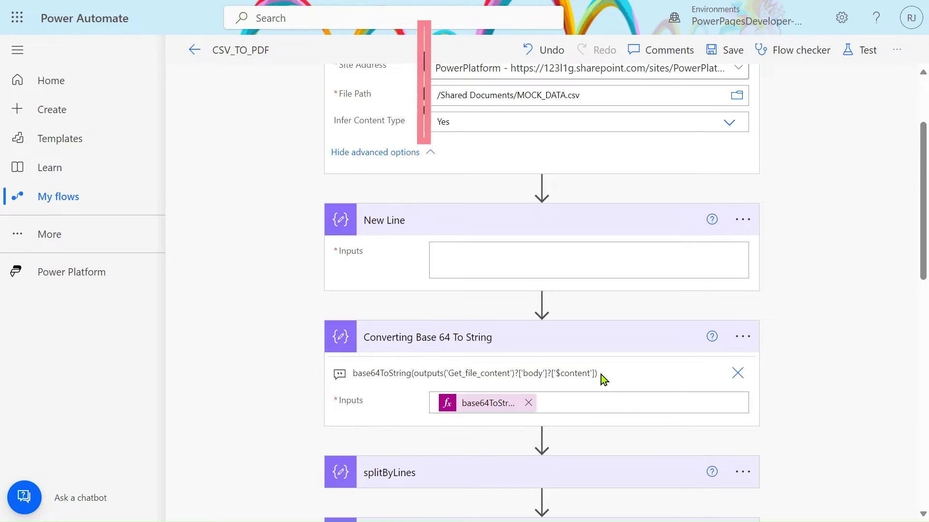
{"action": "left_click", "coordinate": [574, 404]}
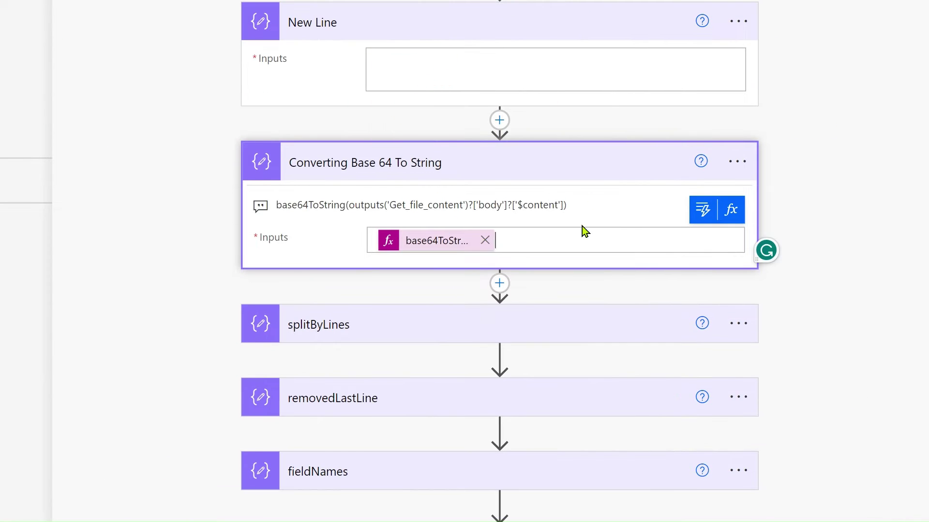
Expand the splitByLines action to show its split expression
{"action": "scroll", "coordinate": [553, 297], "scroll_direction": "down", "scroll_amount": 1}
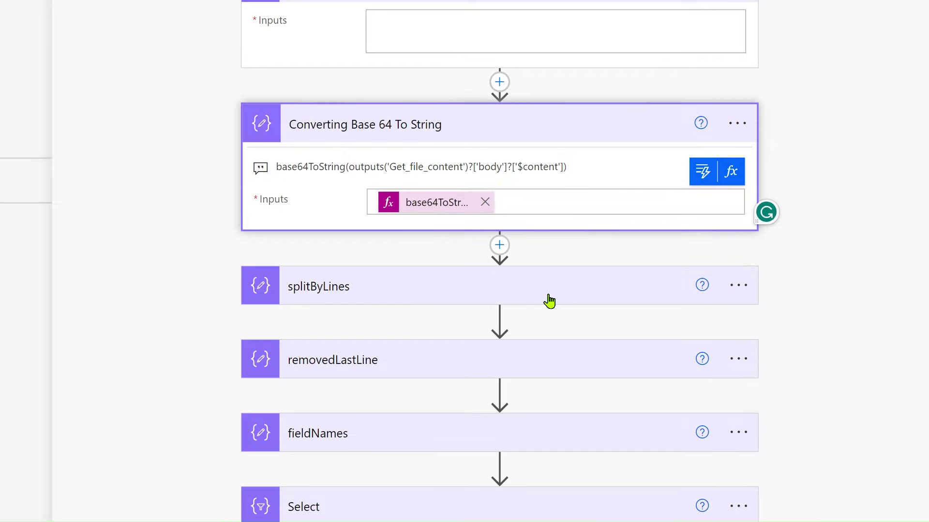
{"action": "left_click", "coordinate": [550, 300]}
{"action": "scroll", "coordinate": [550, 300], "scroll_direction": "down", "scroll_amount": 2}
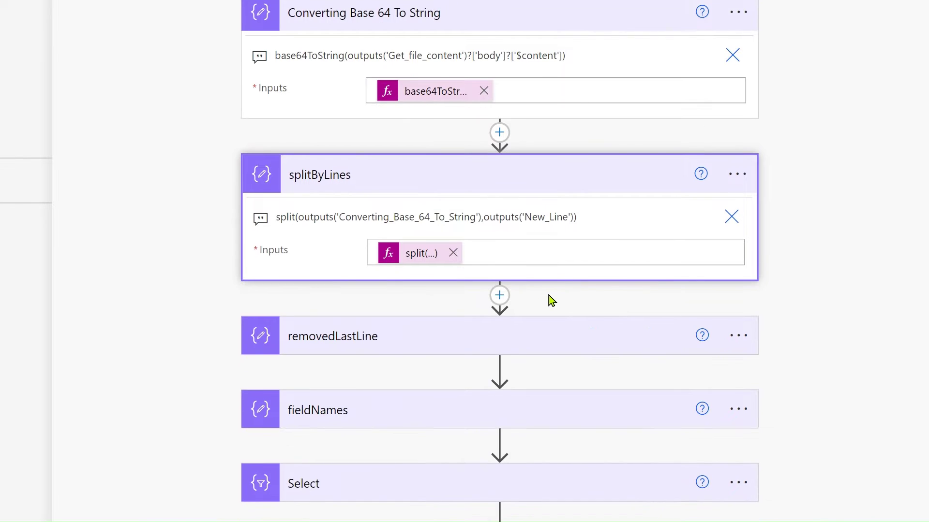
{"action": "scroll", "coordinate": [551, 298], "scroll_direction": "up", "scroll_amount": 2}
Switch to the completed run and examine the CSV text in the Converting Base 64 To String action's inputs
{"action": "mouse_move", "coordinate": [311, 6]}
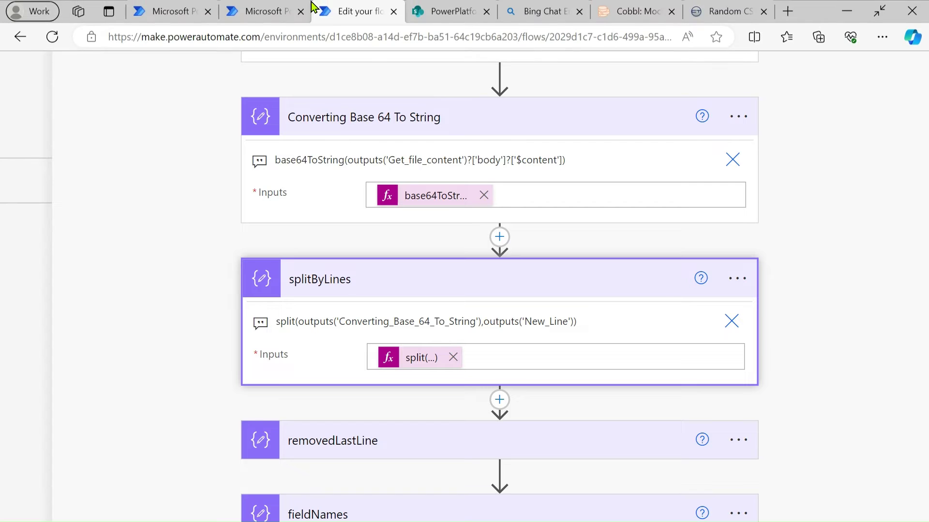
{"action": "left_click", "coordinate": [272, 7]}
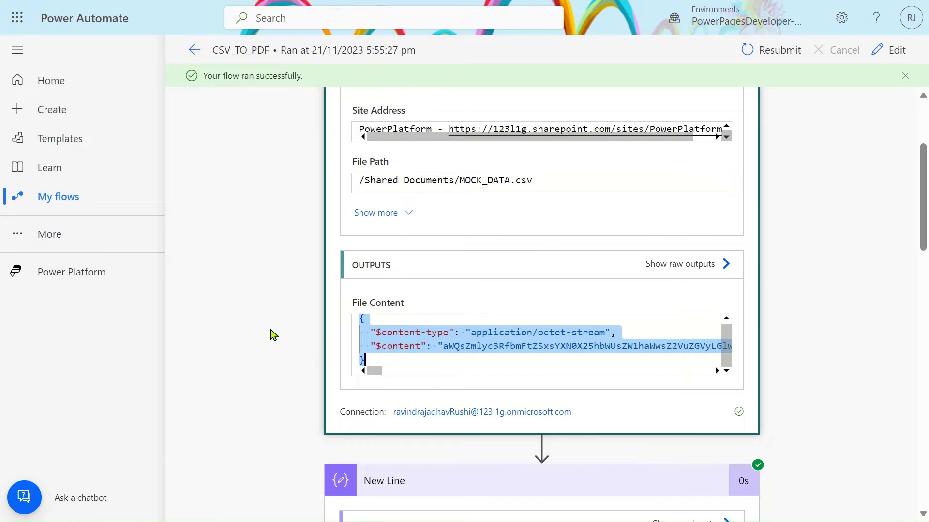
{"action": "scroll", "coordinate": [271, 328], "scroll_direction": "down", "scroll_amount": 5}
{"action": "scroll", "coordinate": [272, 326], "scroll_direction": "down", "scroll_amount": 6}
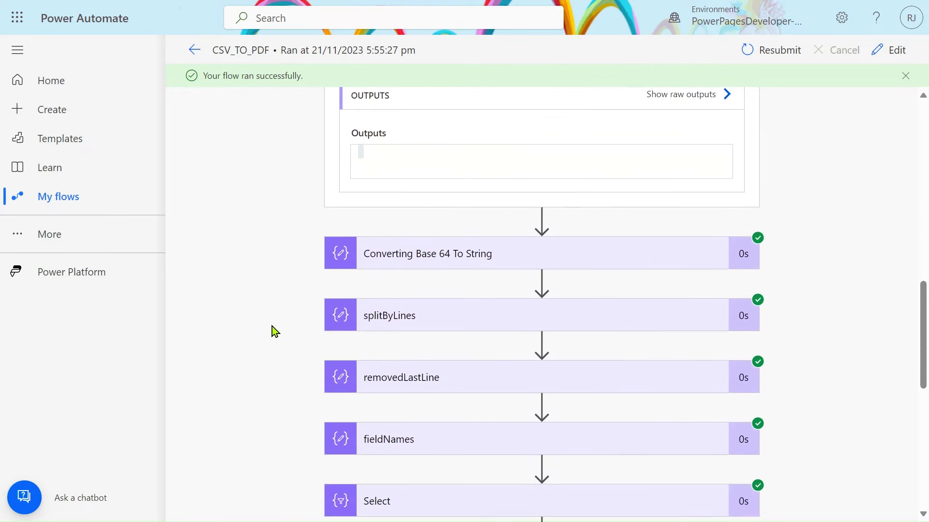
{"action": "left_click", "coordinate": [490, 266]}
{"action": "scroll", "coordinate": [491, 271], "scroll_direction": "down", "scroll_amount": 2}
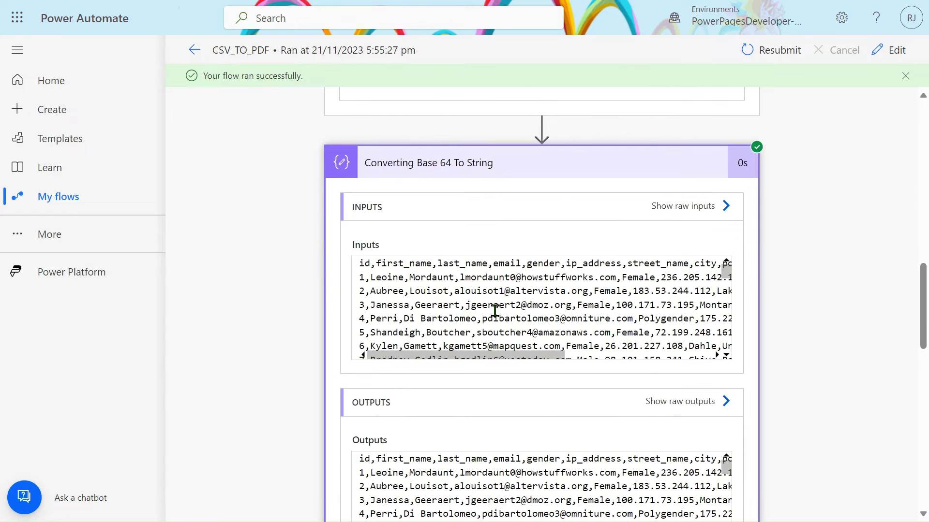
{"action": "scroll", "coordinate": [476, 302], "scroll_direction": "right", "scroll_amount": 10}
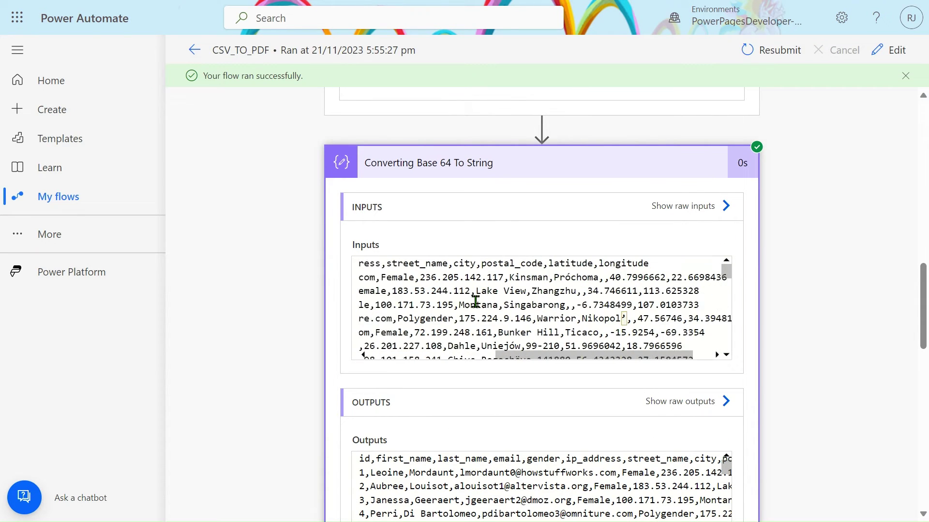
{"action": "scroll", "coordinate": [476, 302], "scroll_direction": "left", "scroll_amount": 10}
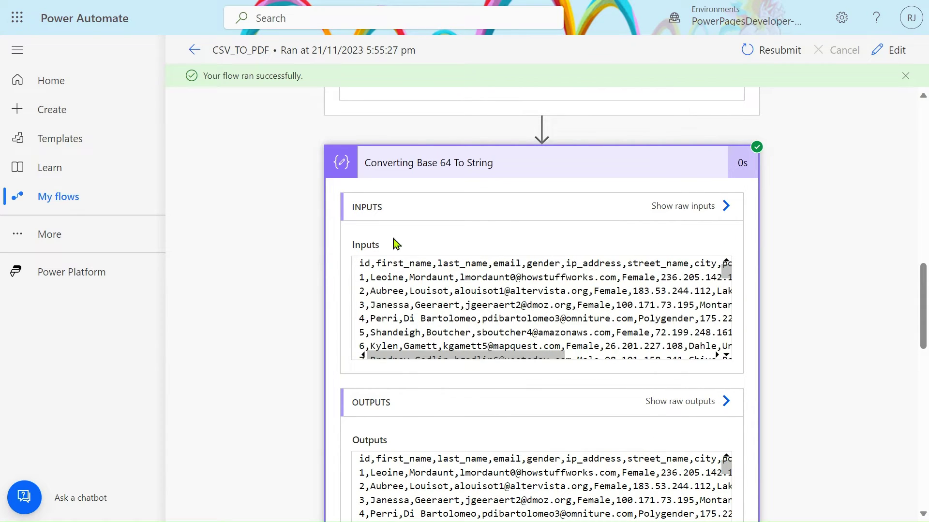
View the raw output of Converting Base 64 To String, check its \n row separators, and close it
{"action": "scroll", "coordinate": [579, 300], "scroll_direction": "down", "scroll_amount": 1}
{"action": "left_click", "coordinate": [701, 402]}
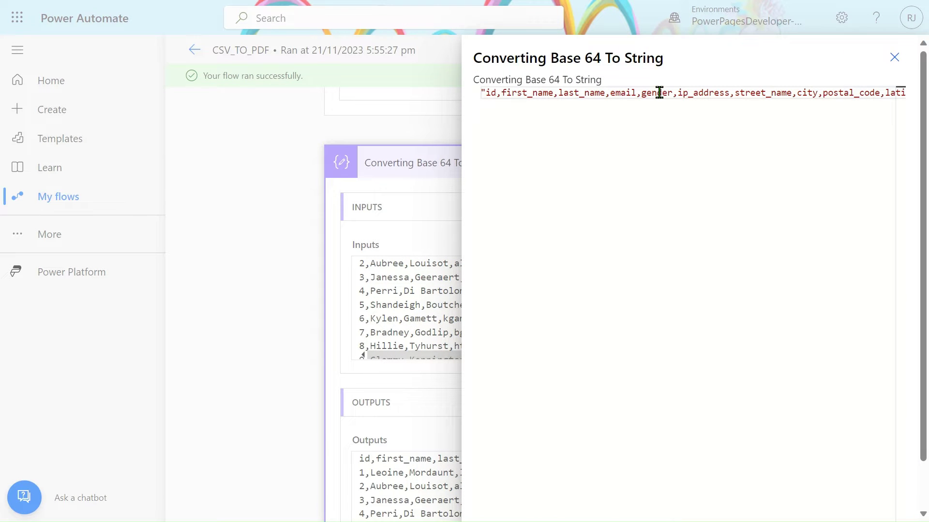
{"action": "scroll", "coordinate": [658, 92], "scroll_direction": "right", "scroll_amount": 15}
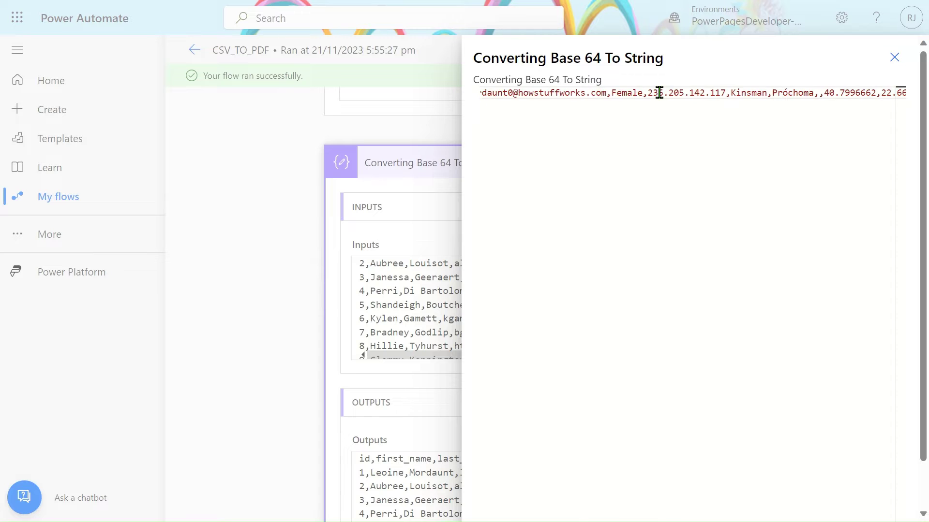
{"action": "scroll", "coordinate": [659, 93], "scroll_direction": "right", "scroll_amount": 15}
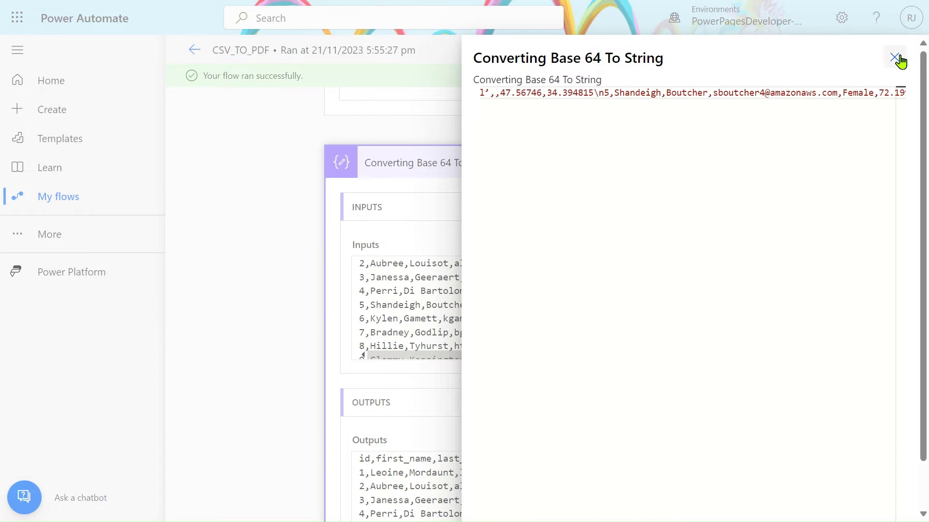
{"action": "left_click", "coordinate": [894, 57]}
{"action": "scroll", "coordinate": [776, 301], "scroll_direction": "down", "scroll_amount": 5}
{"action": "scroll", "coordinate": [777, 300], "scroll_direction": "up", "scroll_amount": 3}
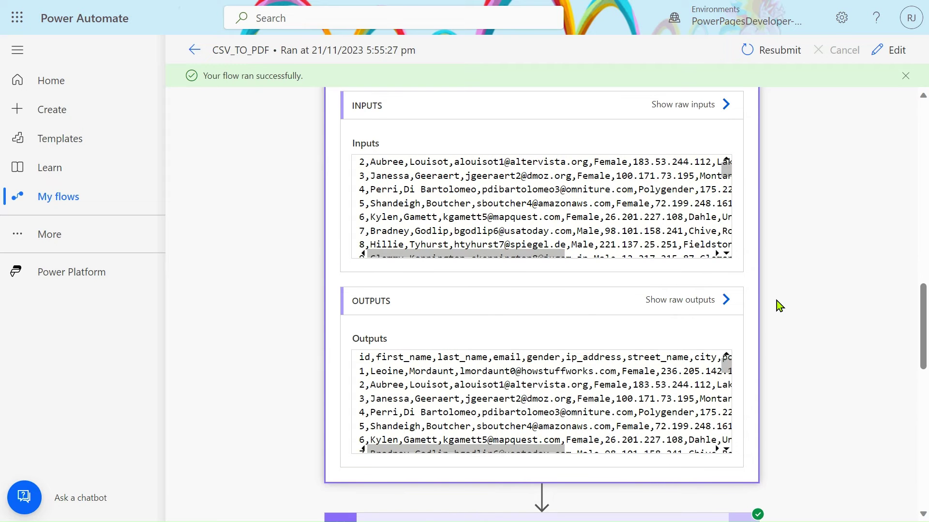
{"action": "scroll", "coordinate": [675, 259], "scroll_direction": "up", "scroll_amount": 2}
Recheck the splitByLines expression in the flow editor against the \n separators in the run's raw output of Converting Base 64 To String
{"action": "left_click", "coordinate": [357, 11]}
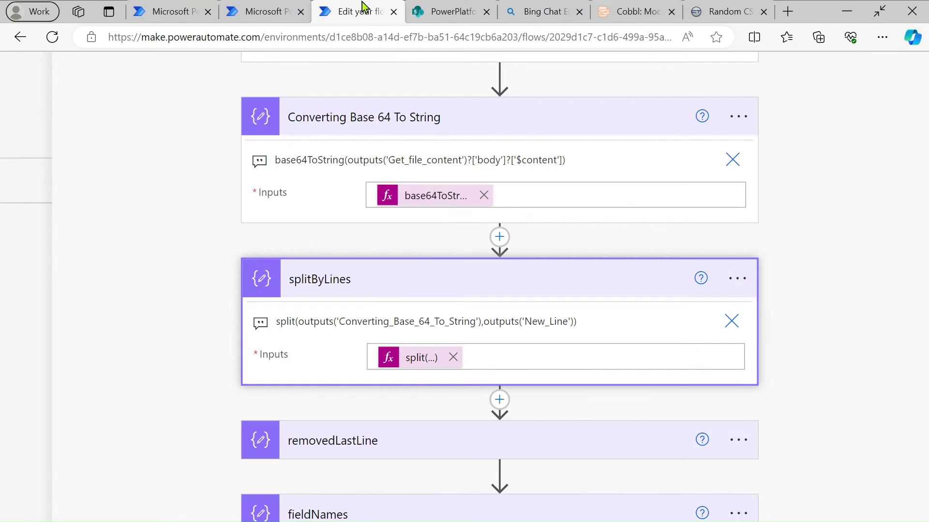
{"action": "scroll", "coordinate": [416, 277], "scroll_direction": "down", "scroll_amount": 2}
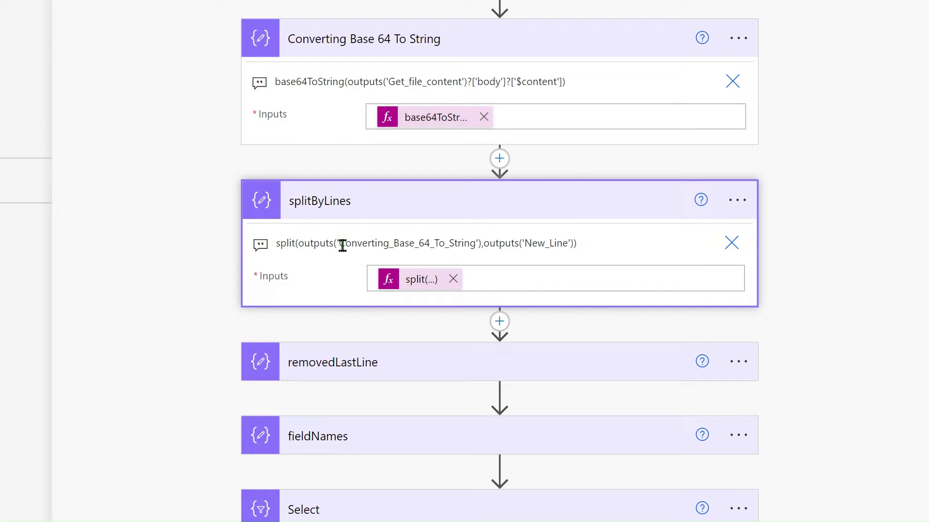
{"action": "mouse_move", "coordinate": [324, 4]}
{"action": "left_click", "coordinate": [285, 11]}
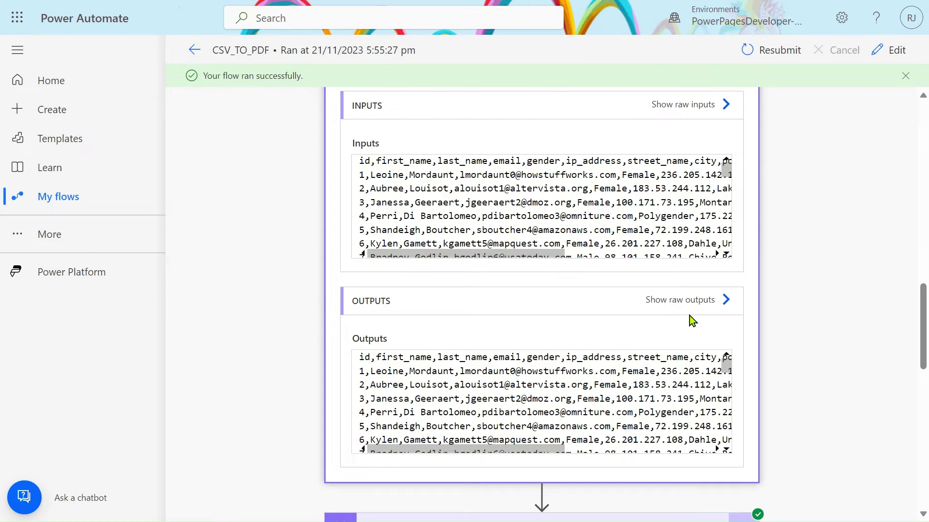
{"action": "left_click", "coordinate": [725, 300]}
{"action": "scroll", "coordinate": [770, 102], "scroll_direction": "right", "scroll_amount": 15}
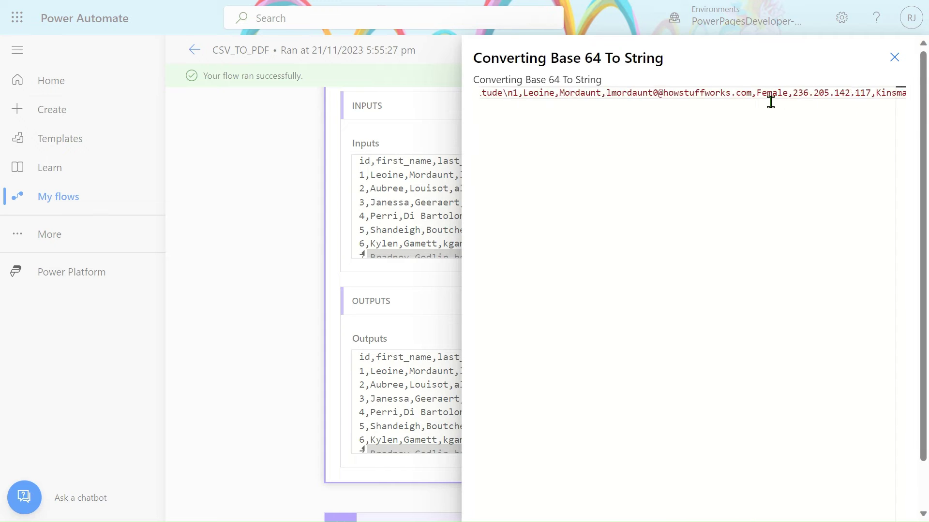
{"action": "scroll", "coordinate": [771, 102], "scroll_direction": "right", "scroll_amount": 10}
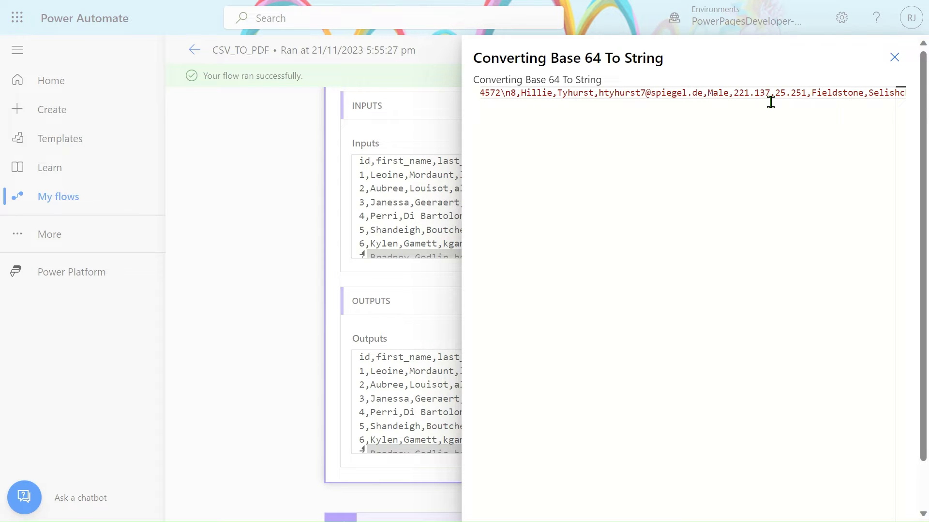
Close the raw output in the completed run and expand splitByLines to examine the array of lines in its inputs
{"action": "mouse_move", "coordinate": [516, 3]}
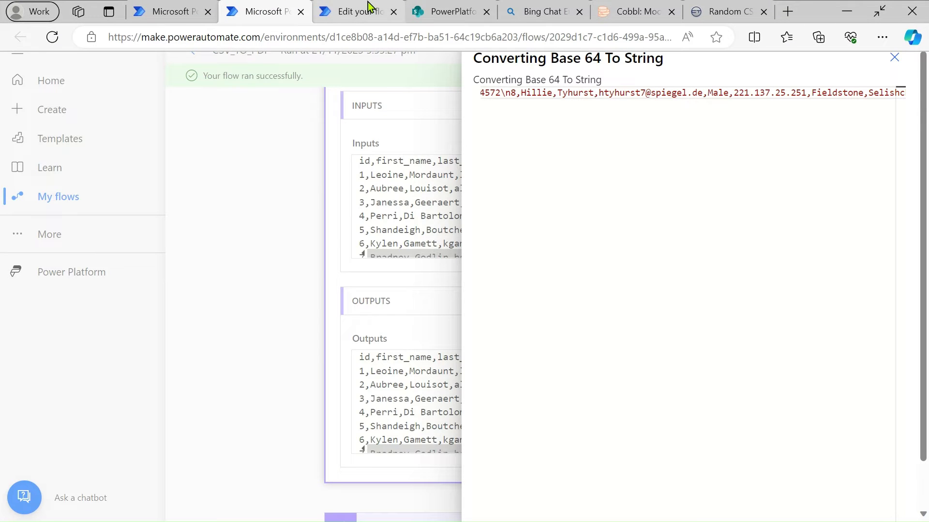
{"action": "left_click", "coordinate": [363, 10]}
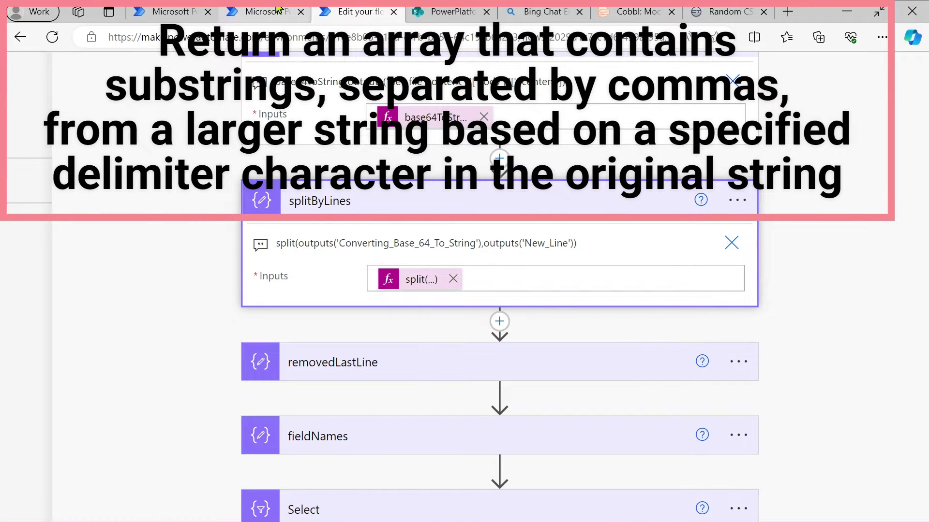
{"action": "left_click", "coordinate": [280, 8]}
{"action": "left_click", "coordinate": [304, 209]}
{"action": "scroll", "coordinate": [304, 209], "scroll_direction": "down", "scroll_amount": 5}
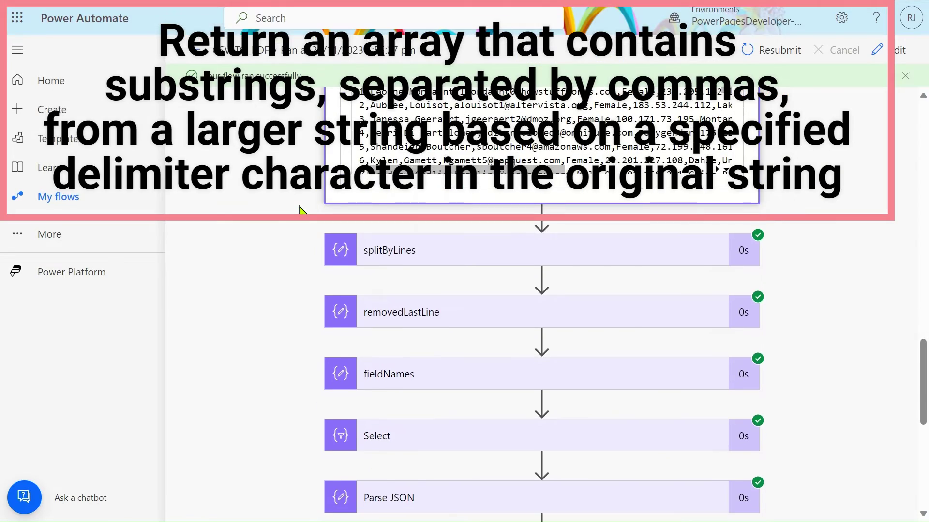
{"action": "left_click", "coordinate": [456, 263]}
{"action": "scroll", "coordinate": [456, 262], "scroll_direction": "down", "scroll_amount": 2}
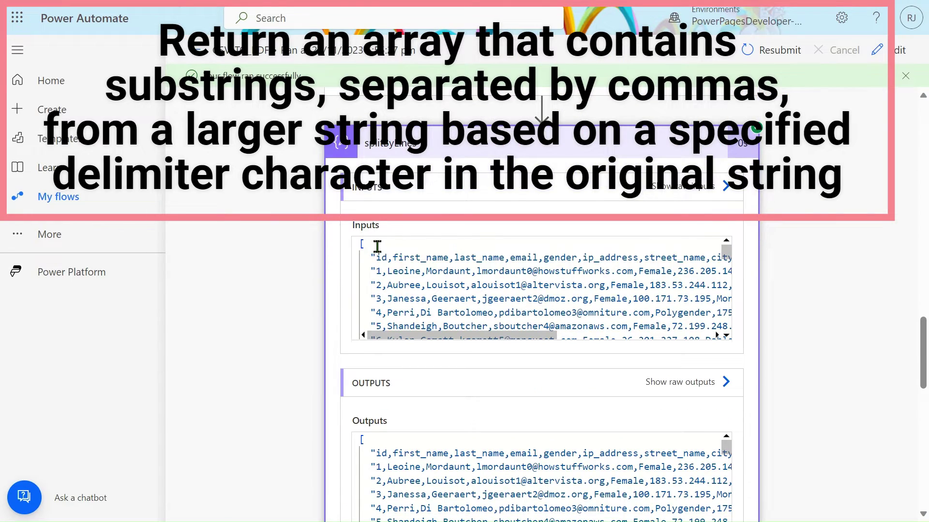
{"action": "scroll", "coordinate": [446, 290], "scroll_direction": "down", "scroll_amount": 20}
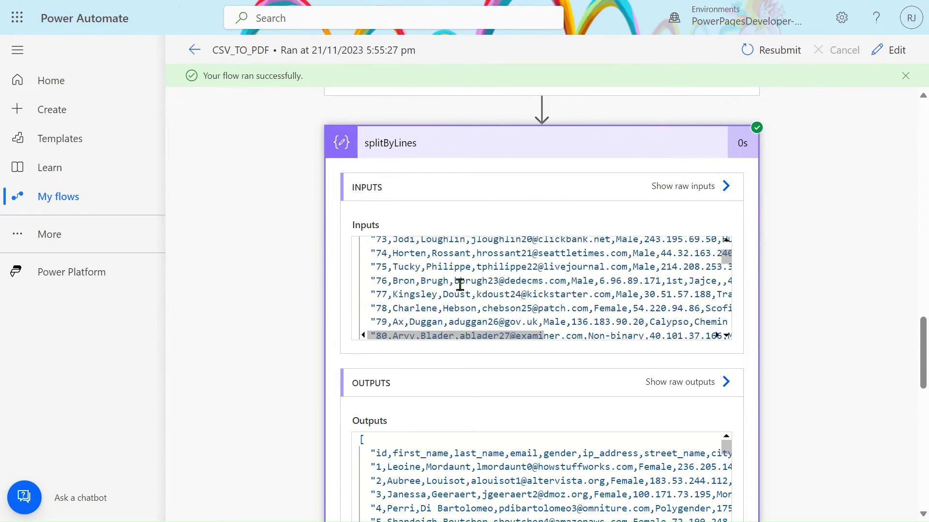
{"action": "scroll", "coordinate": [445, 285], "scroll_direction": "up", "scroll_amount": 20}
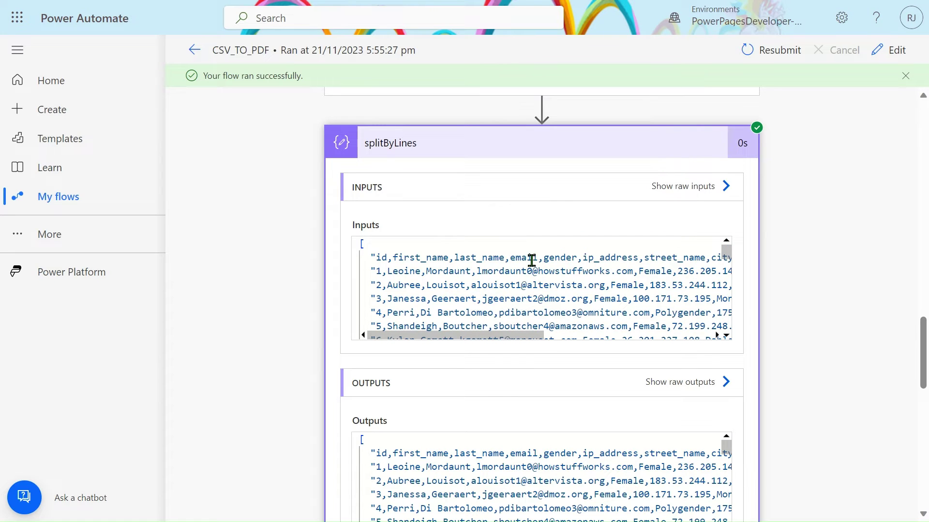
{"action": "scroll", "coordinate": [531, 260], "scroll_direction": "right", "scroll_amount": 5}
{"action": "scroll", "coordinate": [531, 261], "scroll_direction": "left", "scroll_amount": 5}
Open MOCK_DATA.csv from the SharePoint Documents library and step through its first rows to compare them with the array
{"action": "mouse_move", "coordinate": [246, 7]}
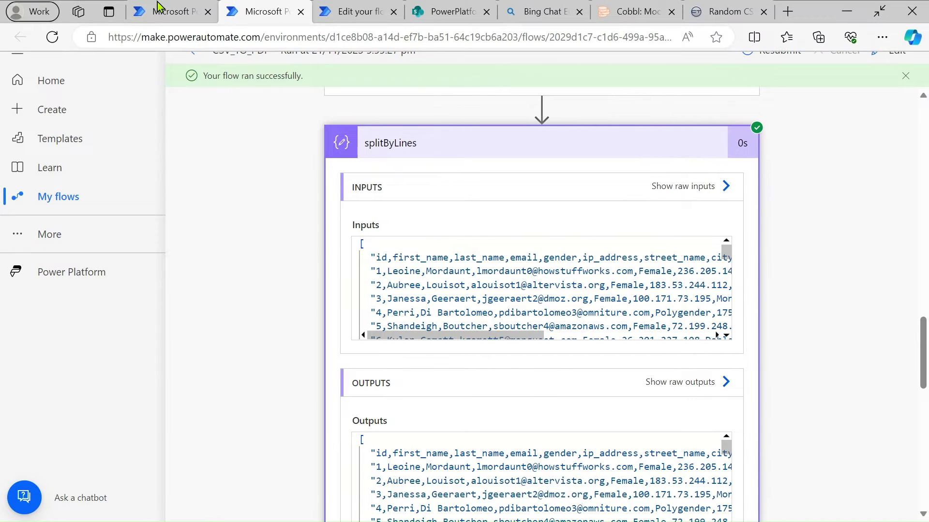
{"action": "left_click", "coordinate": [415, 10]}
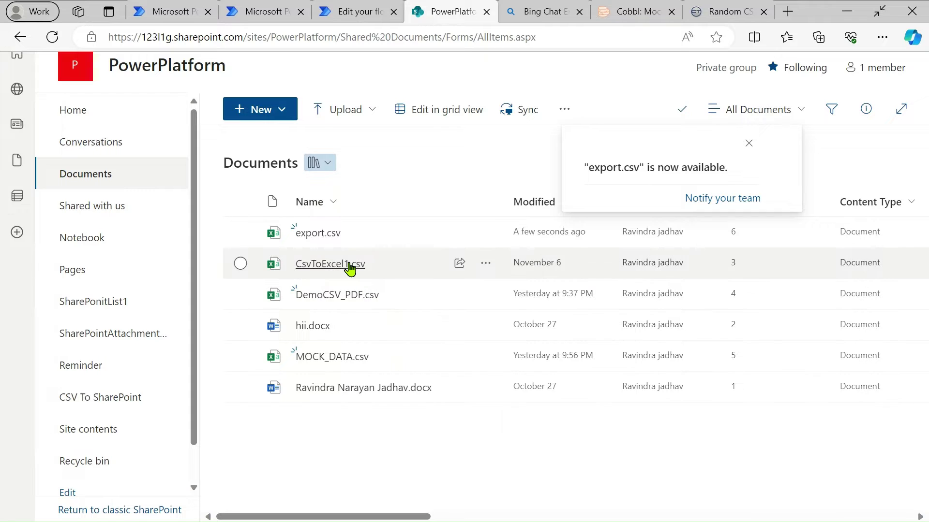
{"action": "left_click", "coordinate": [339, 358]}
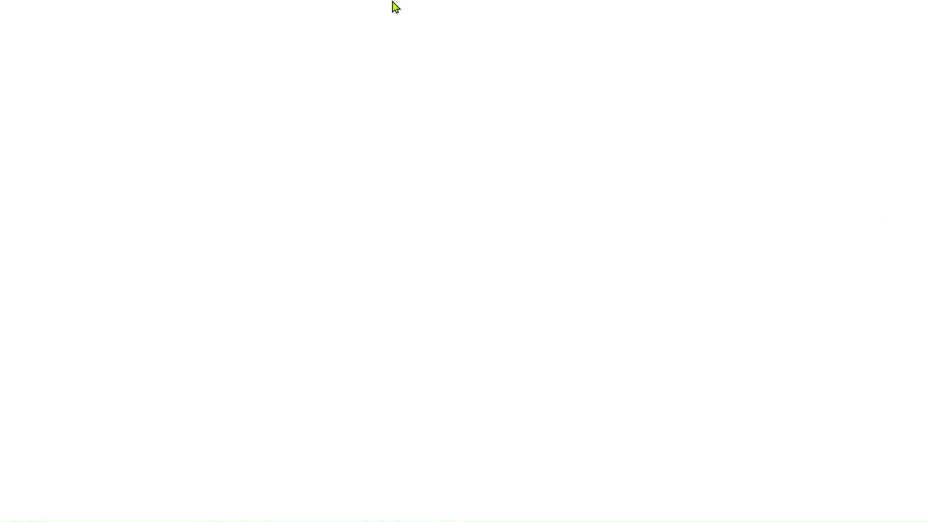
{"action": "mouse_move", "coordinate": [395, 7]}
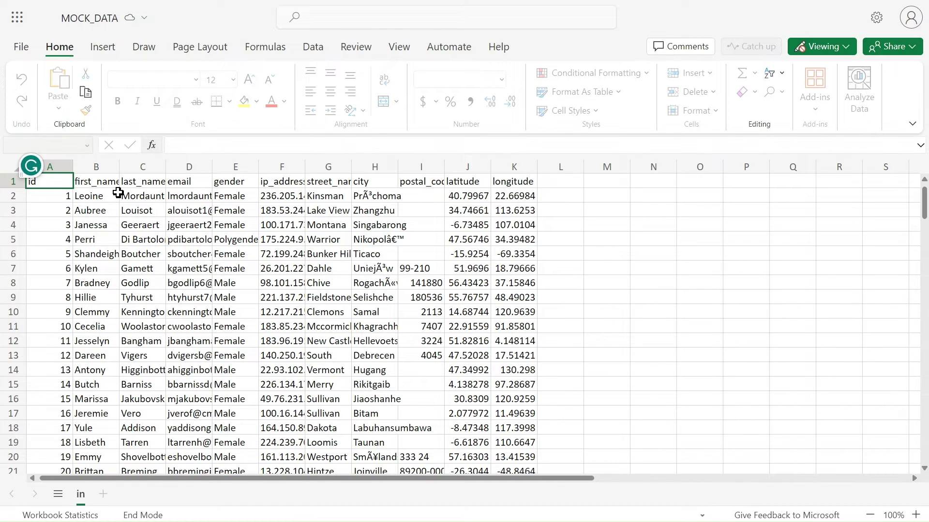
{"action": "key", "text": "Down"}
{"action": "key", "text": "Down"}
{"action": "key", "text": "Down"}
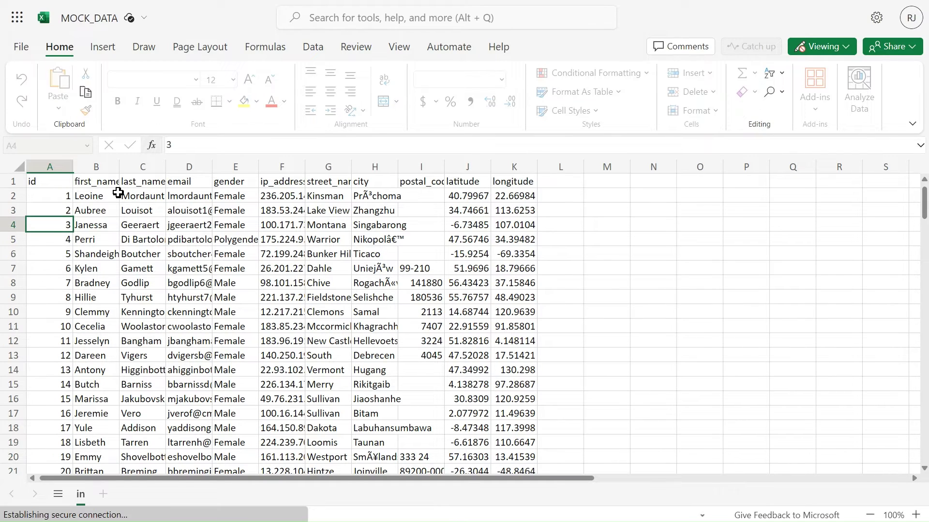
{"action": "key", "text": "Up"}
{"action": "key", "text": "Up"}
{"action": "key", "text": "Up"}
Return to the flow editor and expand the removedLastLine action to show its take expression
{"action": "mouse_move", "coordinate": [505, 6]}
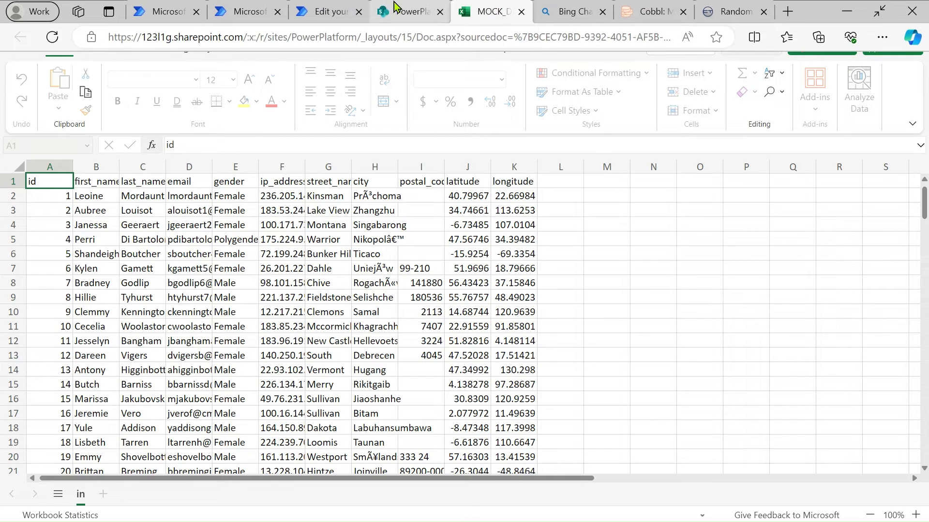
{"action": "left_click", "coordinate": [332, 10]}
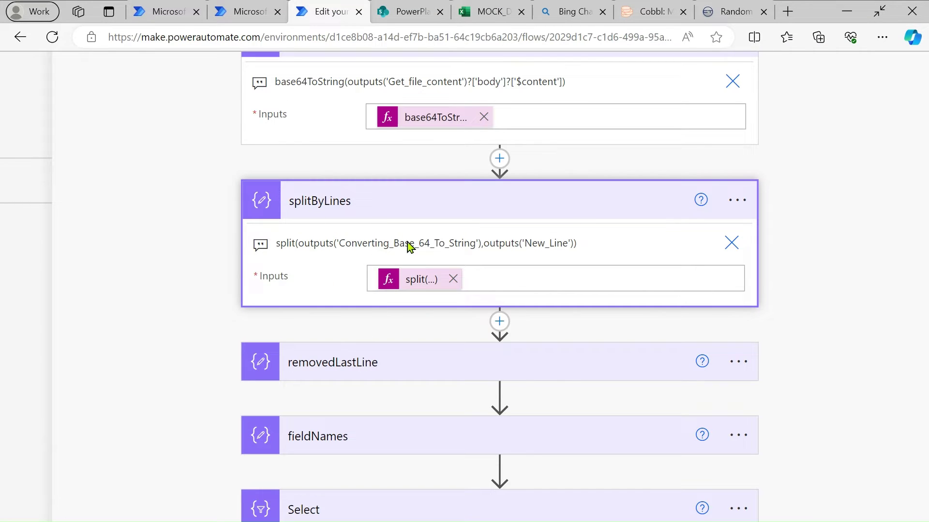
{"action": "left_click", "coordinate": [352, 360]}
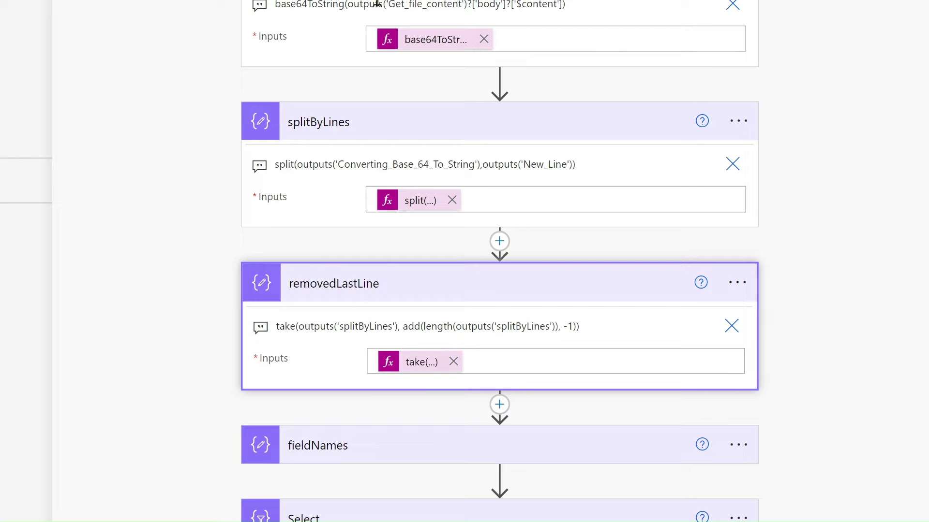
Switch back to the MOCK_DATA workbook and find the end of its records
{"action": "left_click", "coordinate": [411, 9]}
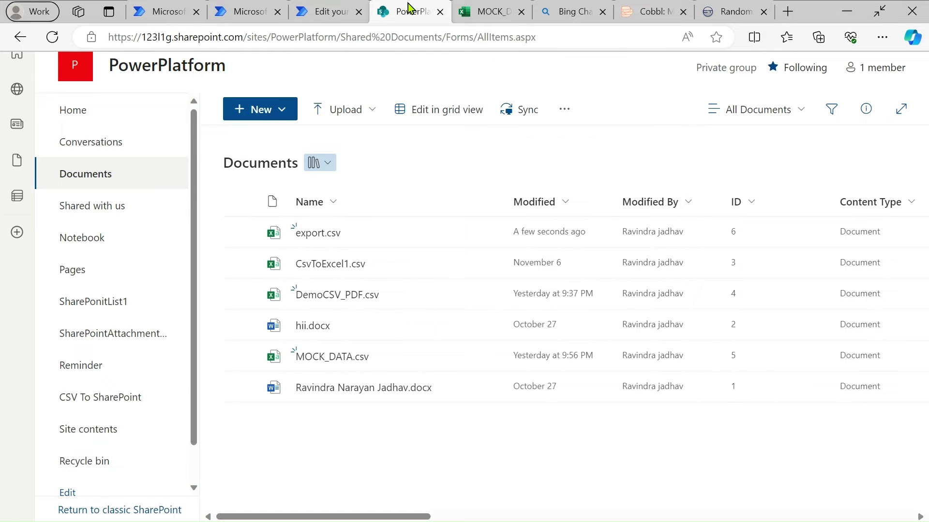
{"action": "left_click", "coordinate": [491, 10]}
{"action": "scroll", "coordinate": [449, 345], "scroll_direction": "down", "scroll_amount": 20}
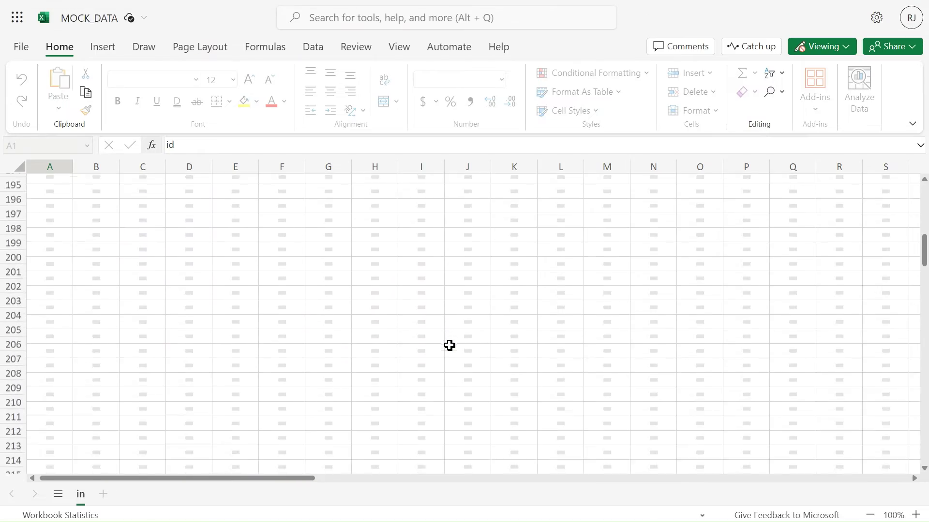
{"action": "scroll", "coordinate": [449, 346], "scroll_direction": "down", "scroll_amount": 20}
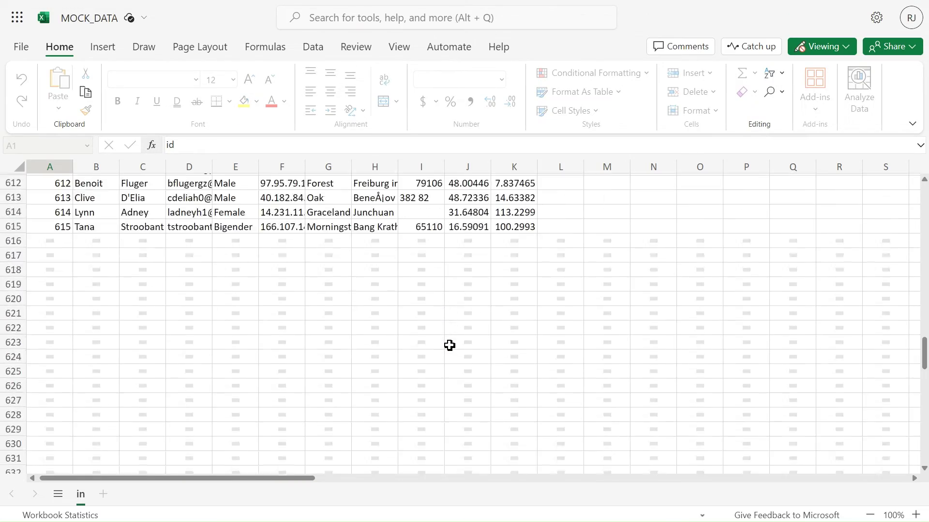
{"action": "scroll", "coordinate": [450, 345], "scroll_direction": "down", "scroll_amount": 20}
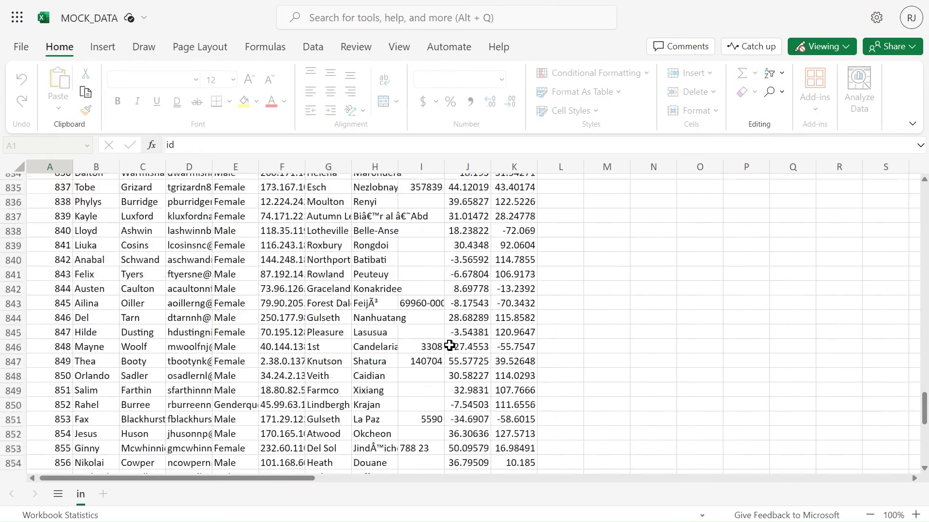
{"action": "scroll", "coordinate": [449, 345], "scroll_direction": "down", "scroll_amount": 20}
{"action": "scroll", "coordinate": [450, 347], "scroll_direction": "up", "scroll_amount": 6}
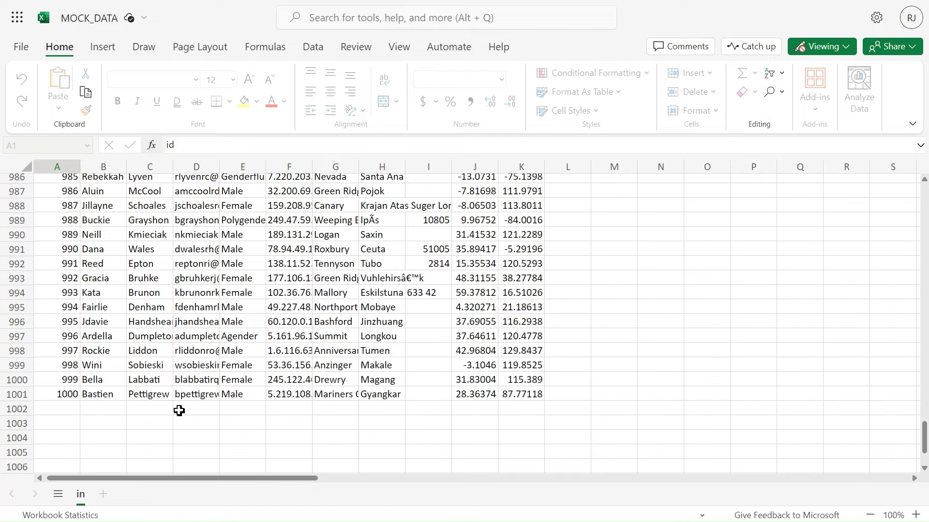
Select the empty cells A1002 through K1002 directly below the last record
{"action": "left_click", "coordinate": [65, 409]}
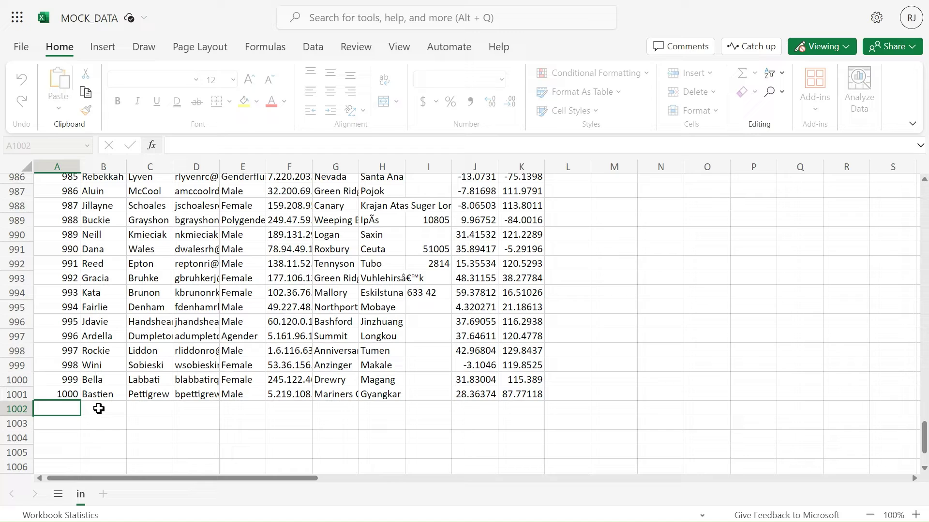
{"action": "key", "text": "shift+Right"}
{"action": "key", "text": "shift+Right"}
{"action": "key", "text": "shift+Right"}
{"action": "key", "text": "shift+Right"}
{"action": "key", "text": "shift+Right"}
{"action": "key", "text": "shift+Right"}
{"action": "key", "text": "shift+Right"}
{"action": "key", "text": "shift+Right"}
{"action": "key", "text": "shift+Right"}
{"action": "key", "text": "shift+Right"}
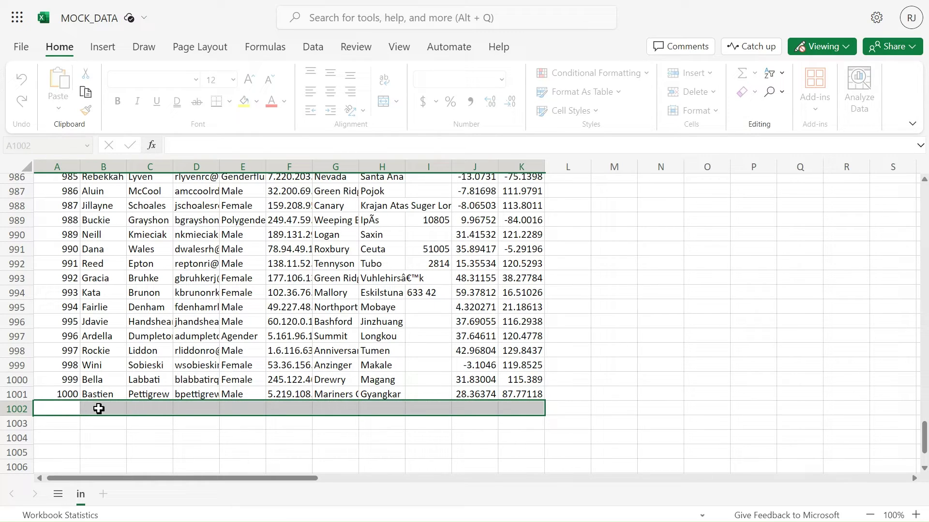
Return to the flow editor and examine the take expression and its -1 argument in the removedLastLine action
{"action": "mouse_move", "coordinate": [334, 5]}
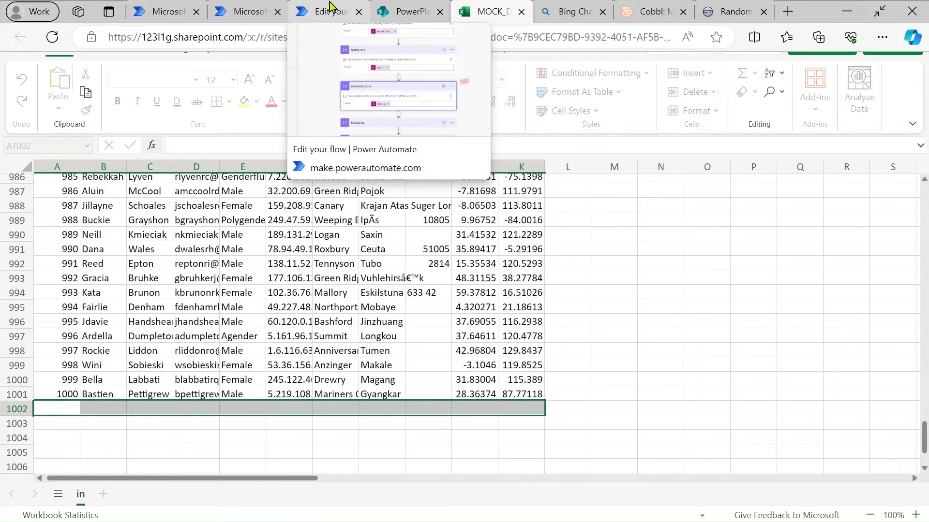
{"action": "left_click", "coordinate": [329, 7]}
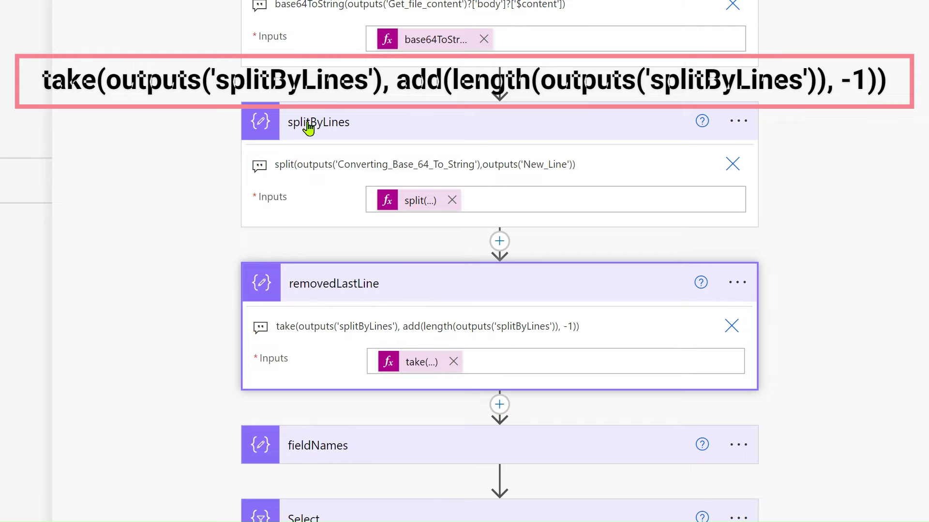
{"action": "double_click", "coordinate": [572, 325]}
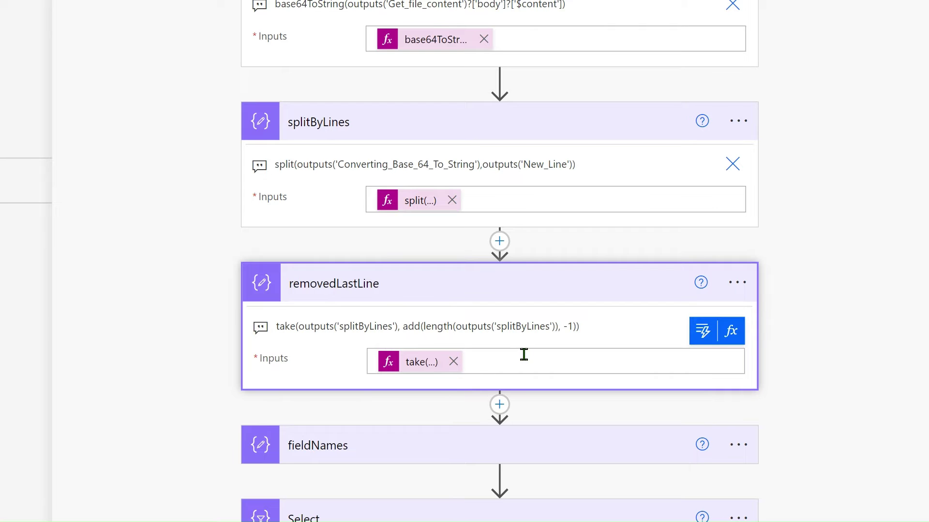
Start a new take( expression for the inputs of the removedLastLine action
{"action": "left_click", "coordinate": [699, 339]}
{"action": "scroll", "coordinate": [570, 185], "scroll_direction": "up", "scroll_amount": 3}
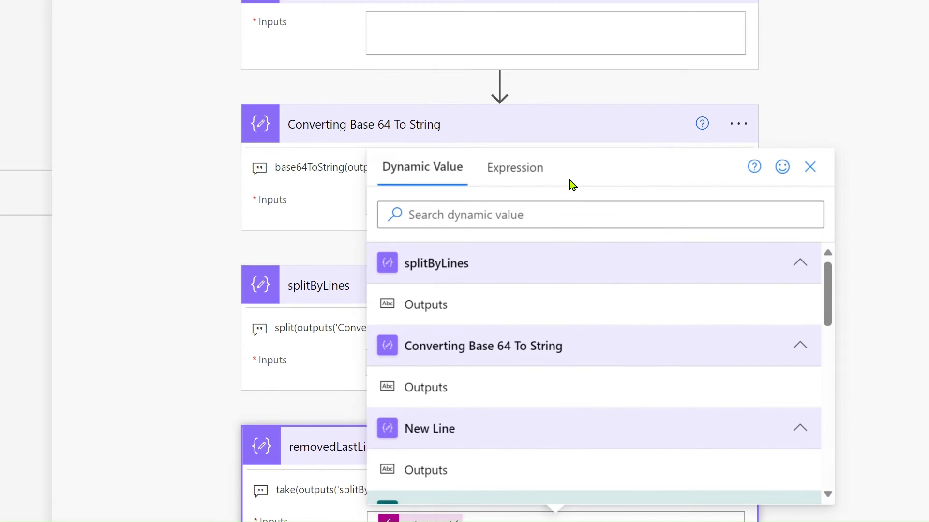
{"action": "left_click", "coordinate": [514, 166]}
{"action": "type", "text": "tak"}
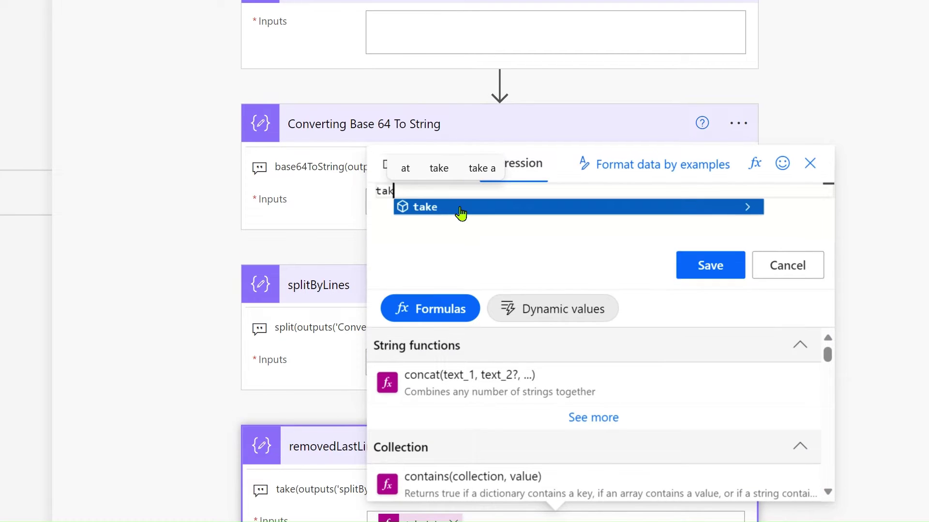
{"action": "type", "text": "e"}
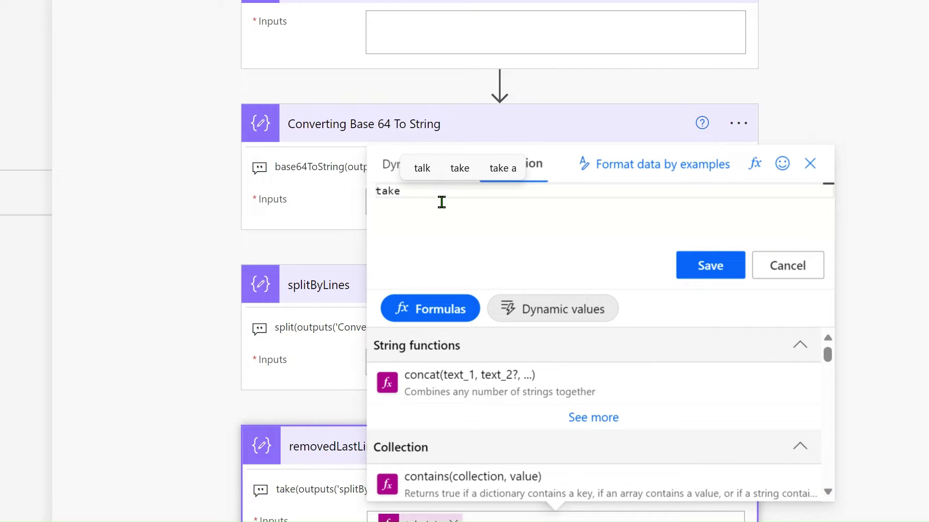
{"action": "type", "text": "("}
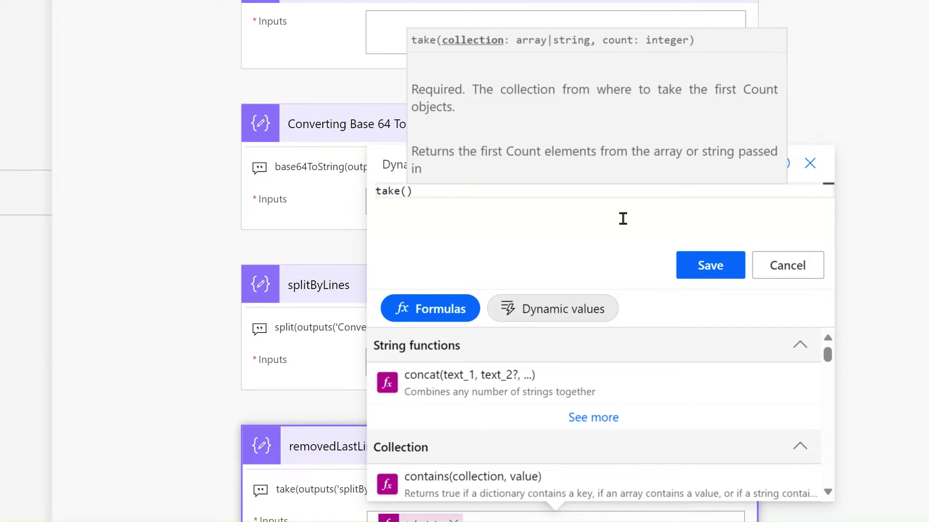
Pass the splitByLines outputs as take's collection, begin an add() function as its count, and leave the expression unsaved
{"action": "left_click", "coordinate": [557, 225]}
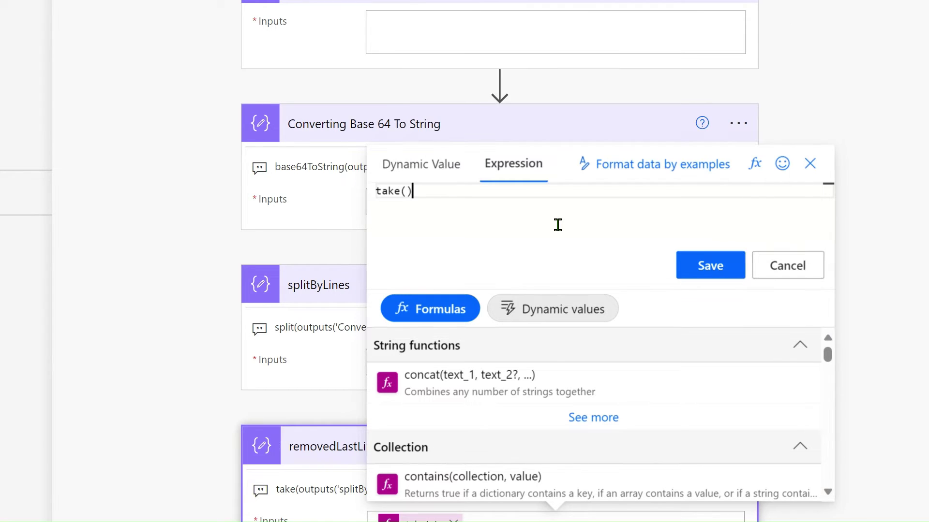
{"action": "left_click", "coordinate": [406, 191]}
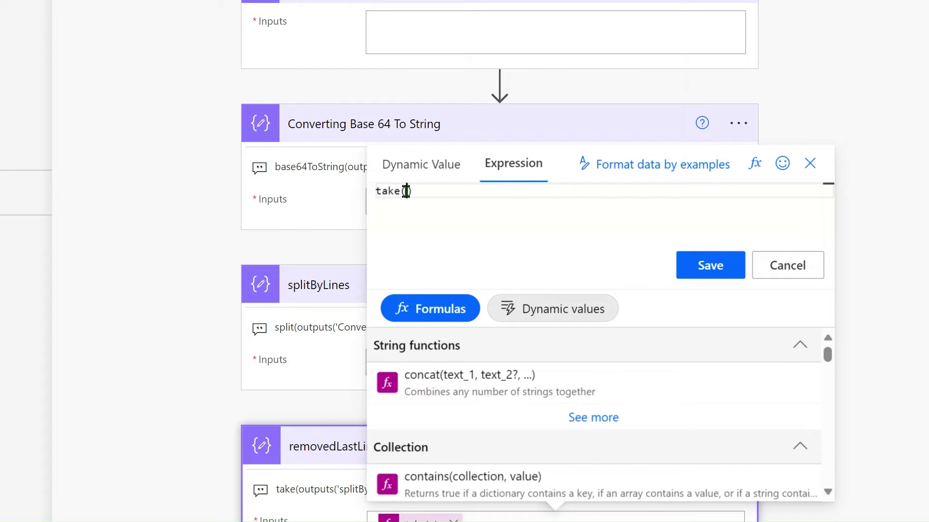
{"action": "left_click", "coordinate": [562, 322]}
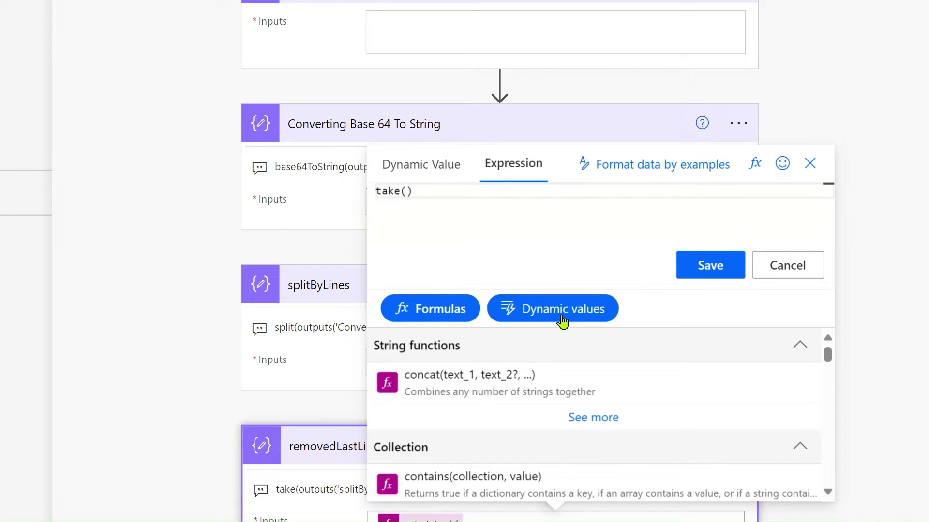
{"action": "left_click", "coordinate": [467, 390]}
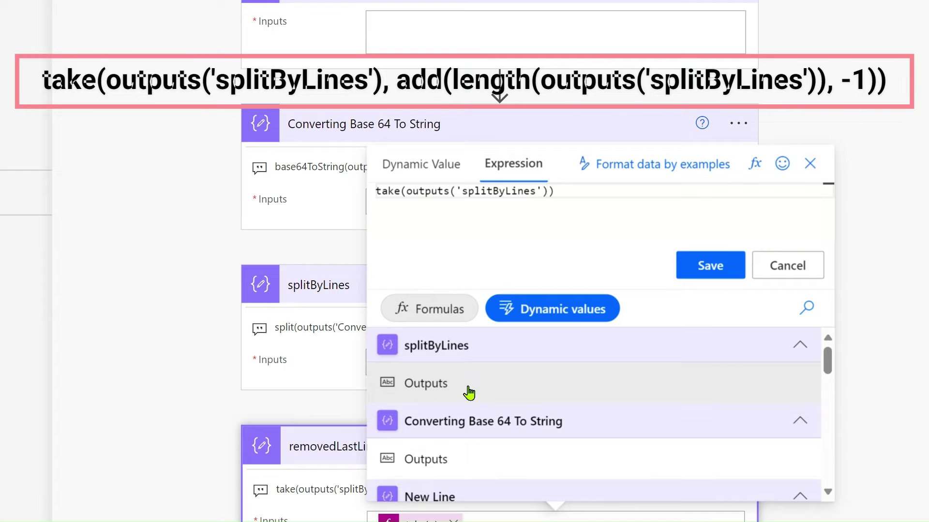
{"action": "type", "text": ","}
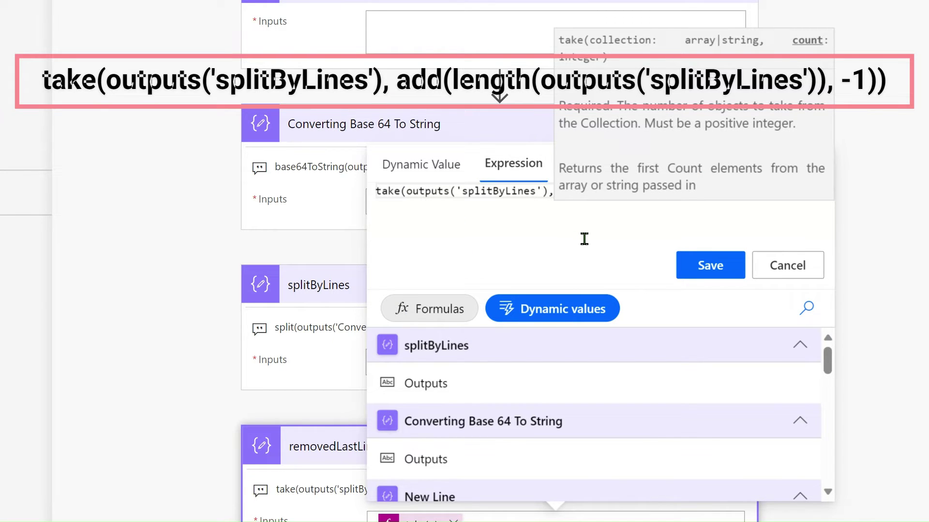
{"action": "type", "text": "add"}
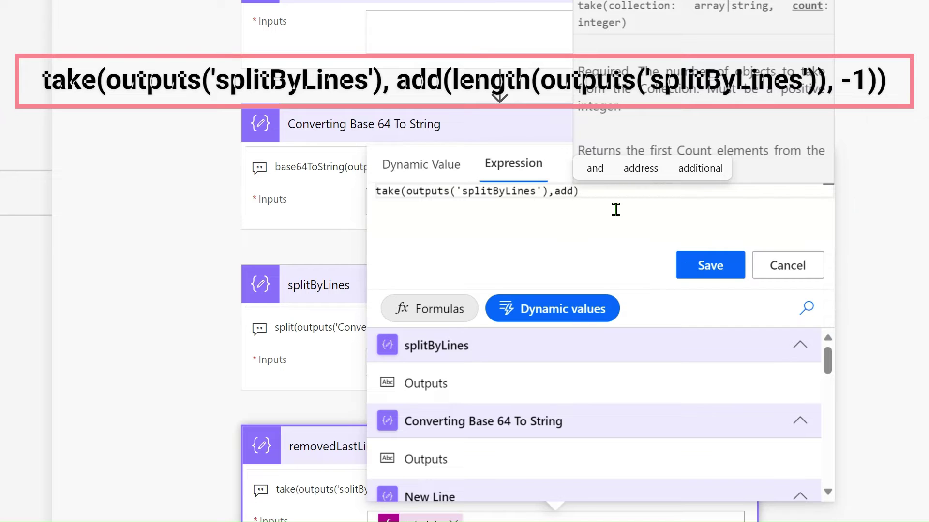
{"action": "type", "text": "("}
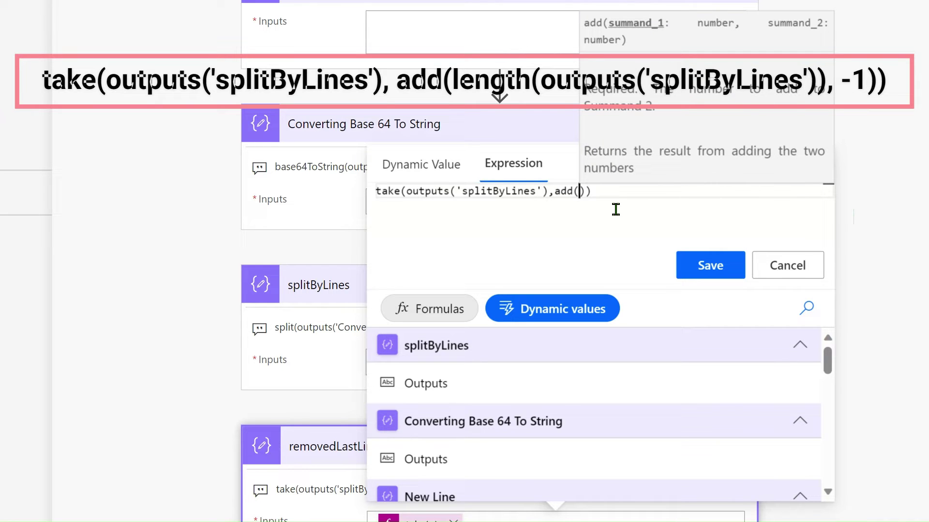
{"action": "left_click", "coordinate": [329, 341]}
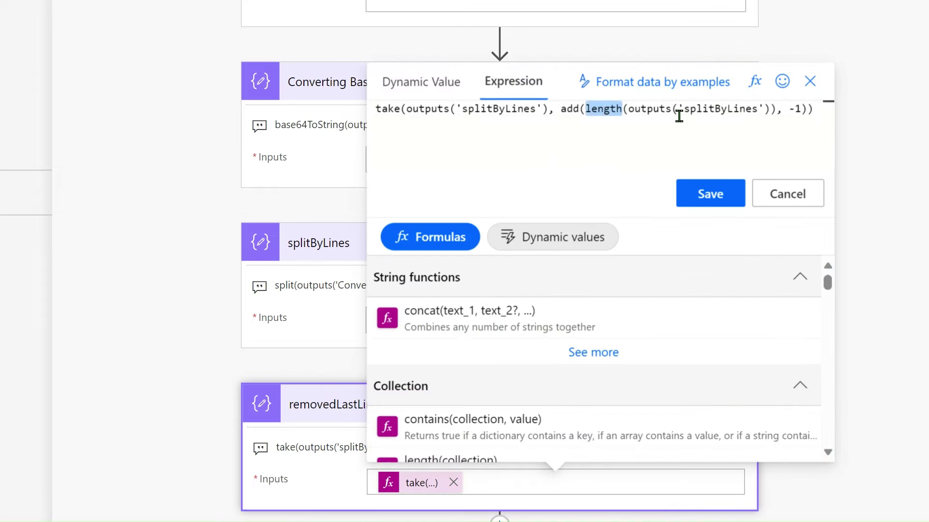
Examine the nested splitByLines outputs and the -1 argument in removedLastLine's saved take expression, and cancel the editor
{"action": "double_click", "coordinate": [659, 108]}
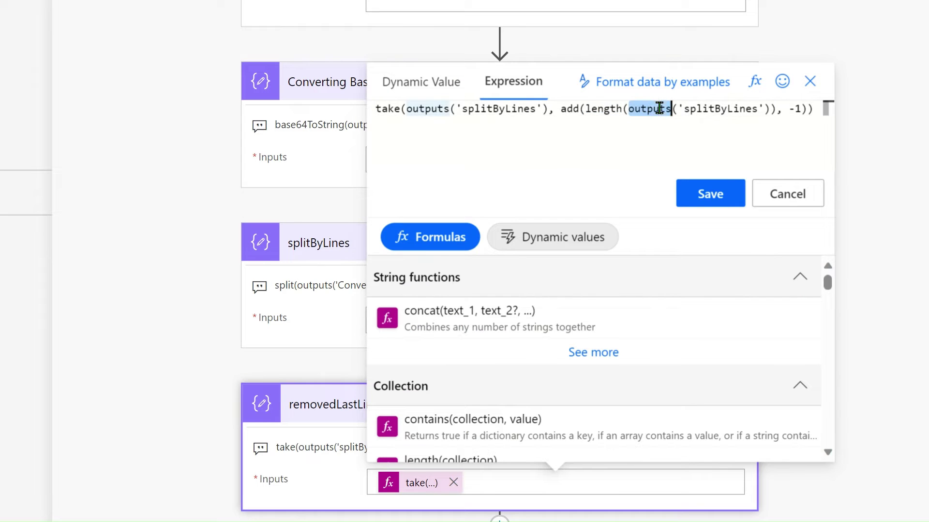
{"action": "double_click", "coordinate": [730, 109]}
{"action": "left_click", "coordinate": [804, 109]}
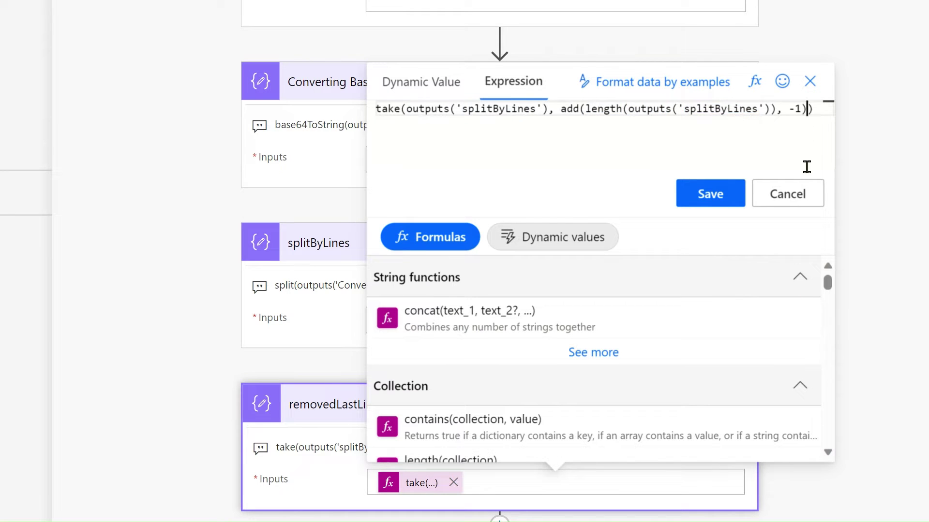
{"action": "left_click", "coordinate": [793, 198]}
Expand the fieldNames action below removedLastLine to show its split expression
{"action": "scroll", "coordinate": [797, 239], "scroll_direction": "down", "scroll_amount": 5}
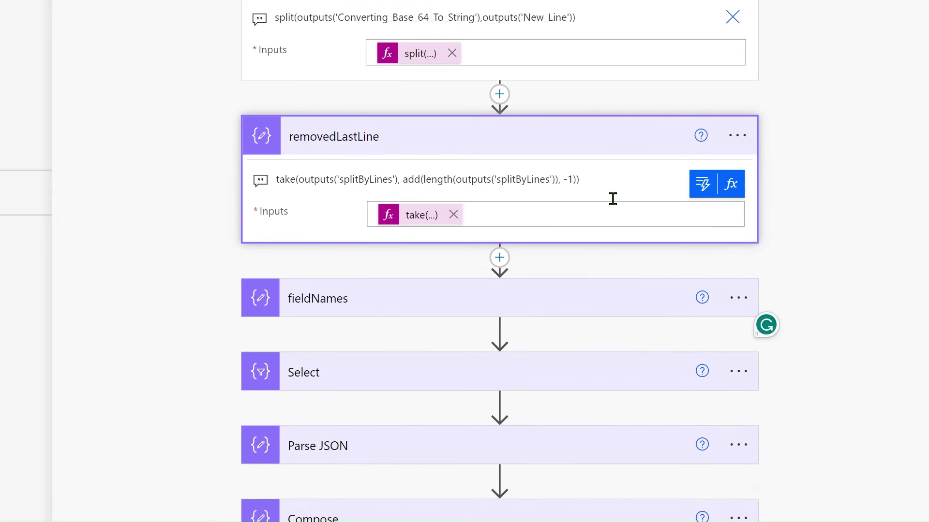
{"action": "scroll", "coordinate": [438, 120], "scroll_direction": "up", "scroll_amount": 2}
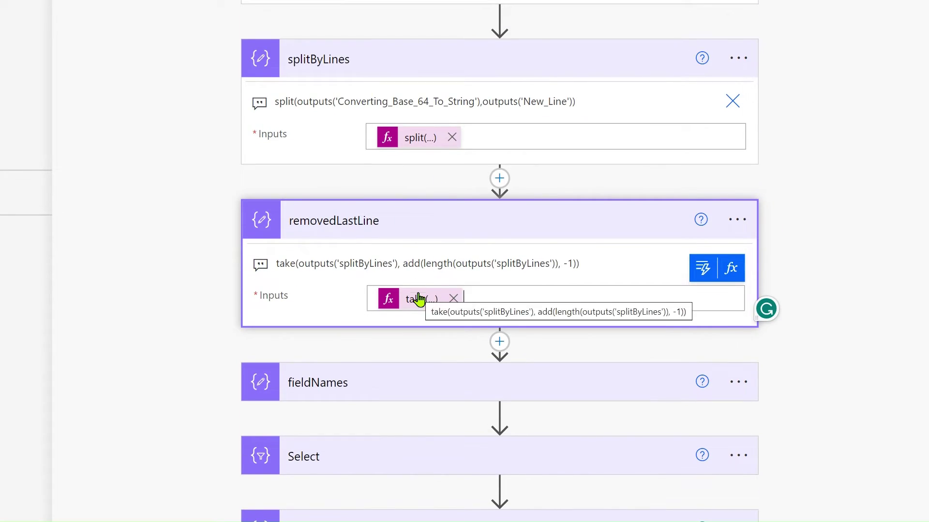
{"action": "scroll", "coordinate": [418, 299], "scroll_direction": "down", "scroll_amount": 2}
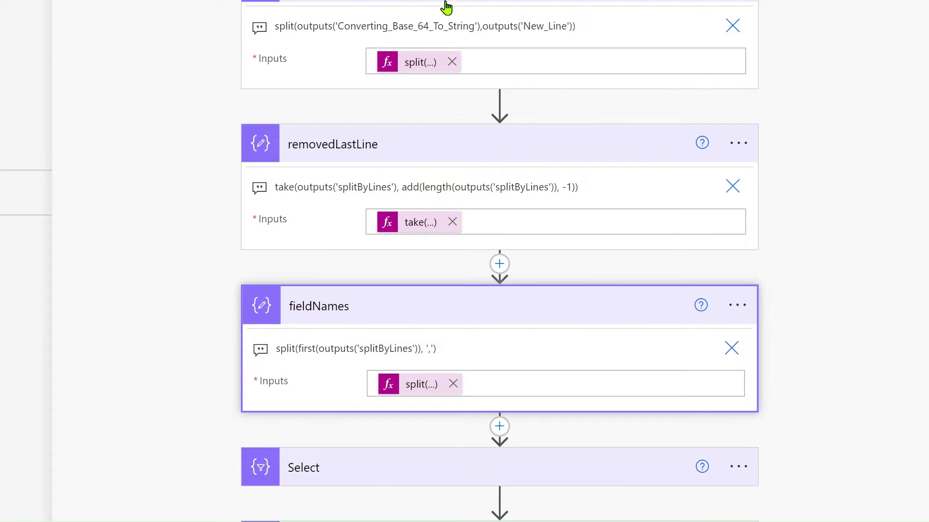
Switch to the MOCK_DATA workbook and go back to cell A1 at the start of the sheet
{"action": "mouse_move", "coordinate": [444, 7]}
{"action": "left_click", "coordinate": [487, 12]}
{"action": "scroll", "coordinate": [114, 244], "scroll_direction": "up", "scroll_amount": 15}
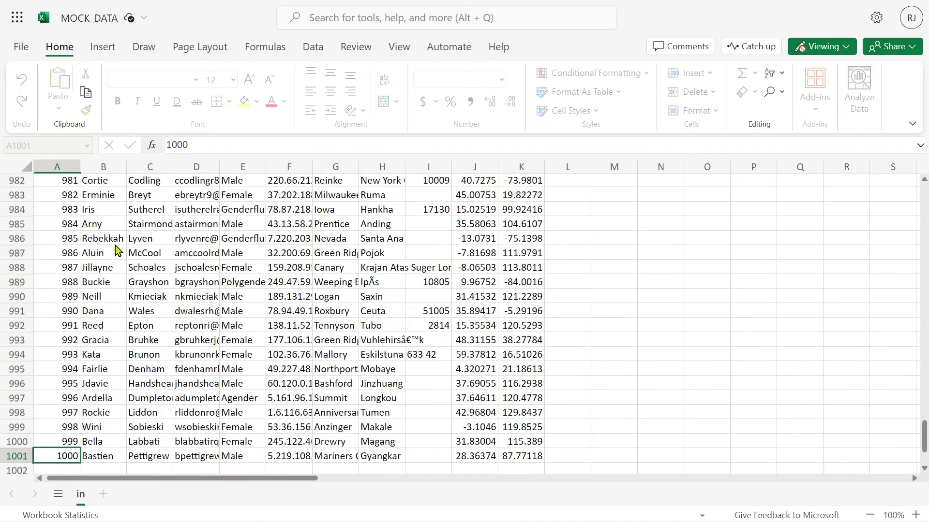
{"action": "scroll", "coordinate": [115, 245], "scroll_direction": "up", "scroll_amount": 20}
{"action": "key", "text": "ctrl+Home"}
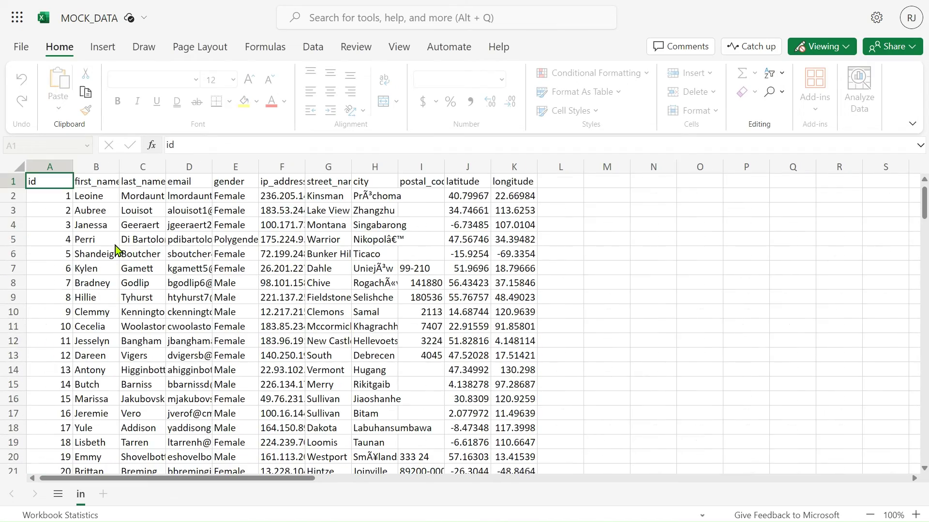
Select the header cells A1 through K1, from id to longitude
{"action": "left_click", "coordinate": [99, 182]}
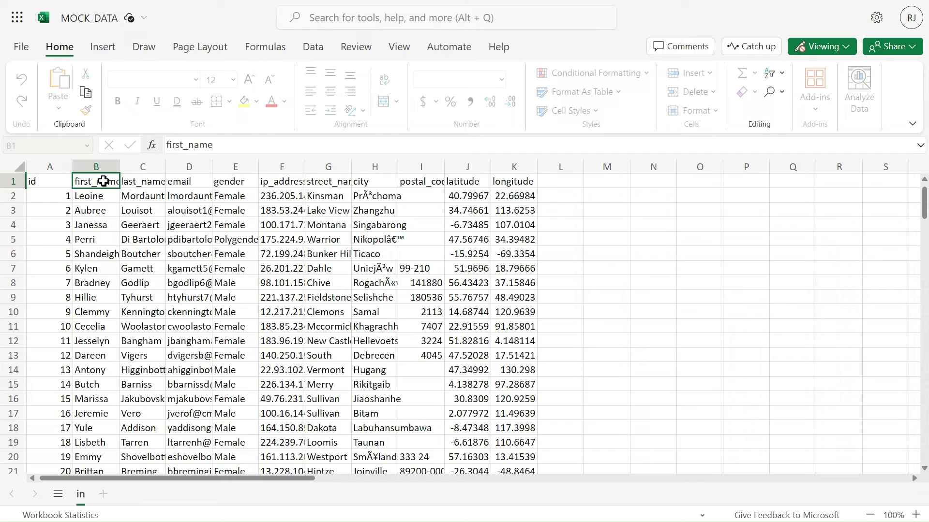
{"action": "key", "text": "Left"}
{"action": "key", "text": "shift+Right"}
{"action": "key", "text": "shift+Right"}
{"action": "key", "text": "shift+Right"}
{"action": "key", "text": "shift+Right"}
{"action": "key", "text": "shift+Right"}
{"action": "key", "text": "shift+Right"}
{"action": "key", "text": "shift+Right"}
{"action": "key", "text": "shift+Right"}
{"action": "key", "text": "shift+Right"}
{"action": "key", "text": "shift+Right"}
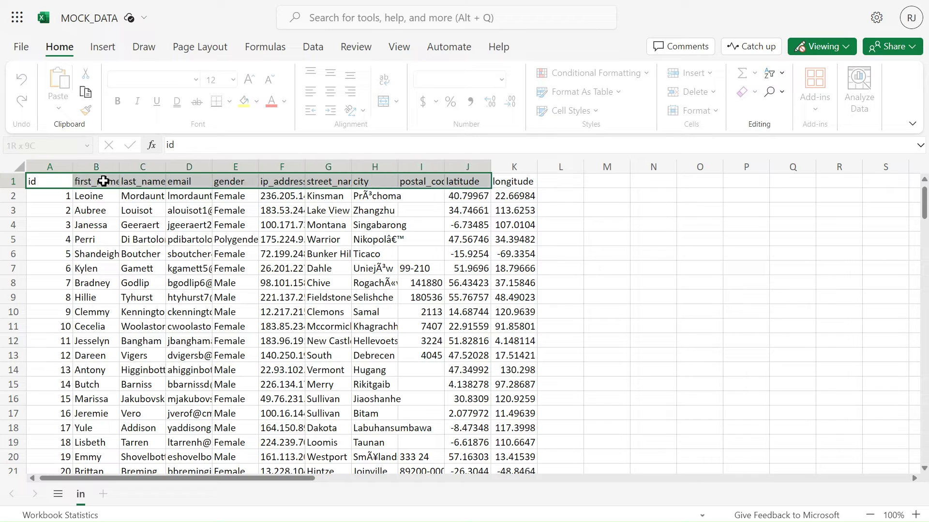
Return to the flow editor and examine the split and first functions in the fieldNames action's note
{"action": "left_click", "coordinate": [324, 11]}
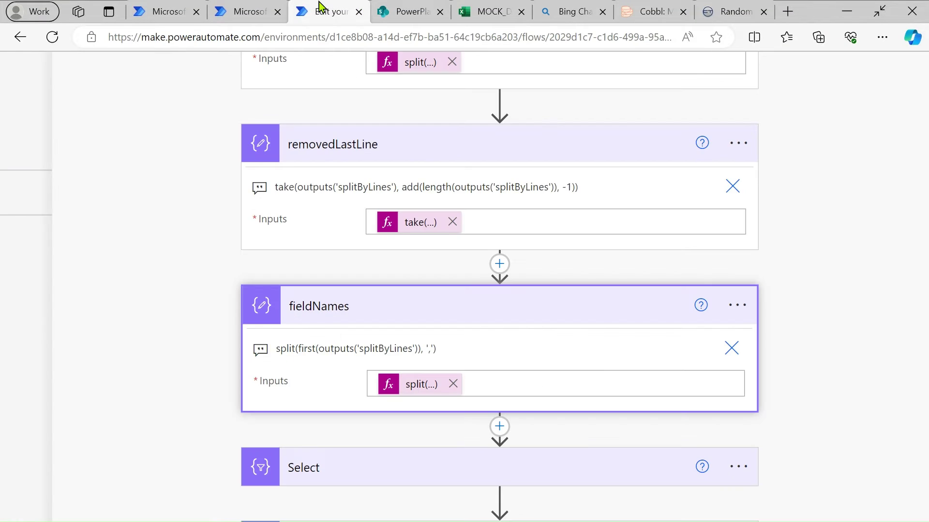
{"action": "double_click", "coordinate": [306, 349]}
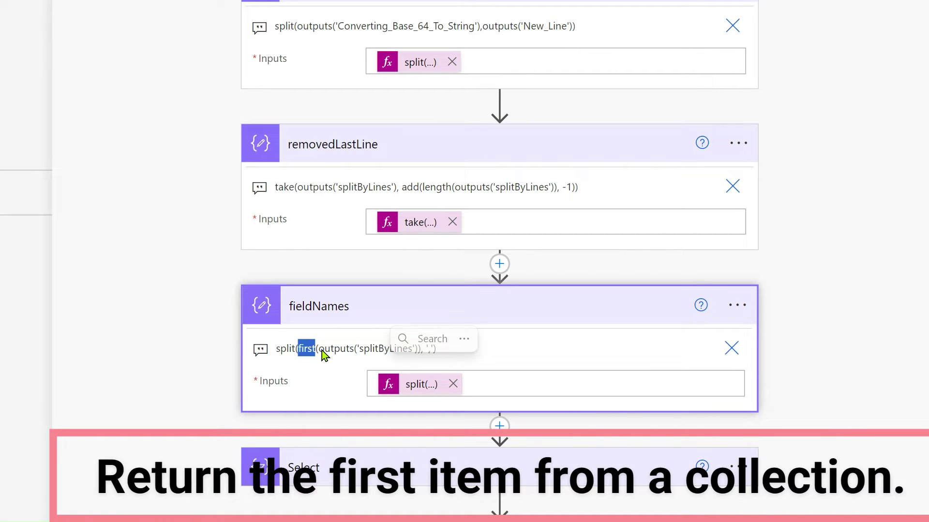
{"action": "left_click", "coordinate": [342, 347]}
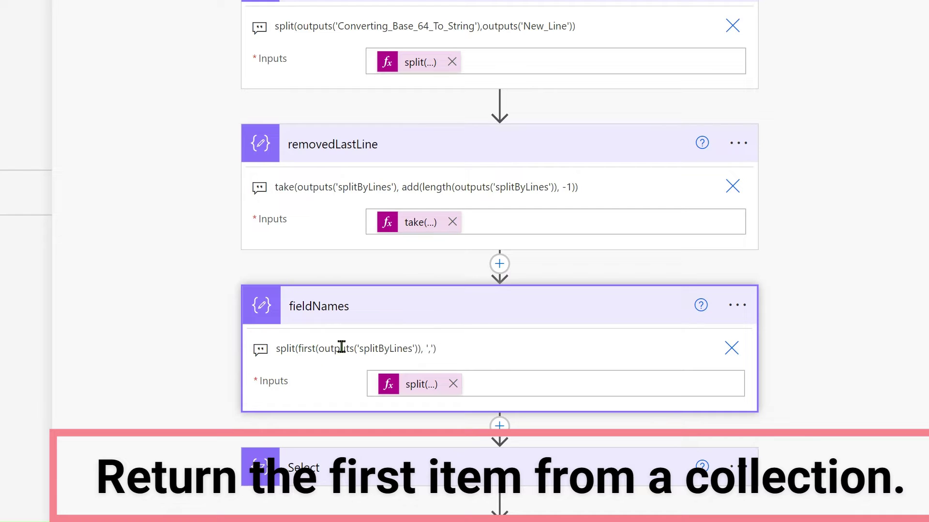
{"action": "double_click", "coordinate": [292, 343]}
{"action": "left_click", "coordinate": [340, 345]}
{"action": "double_click", "coordinate": [312, 345]}
{"action": "mouse_move", "coordinate": [367, 7]}
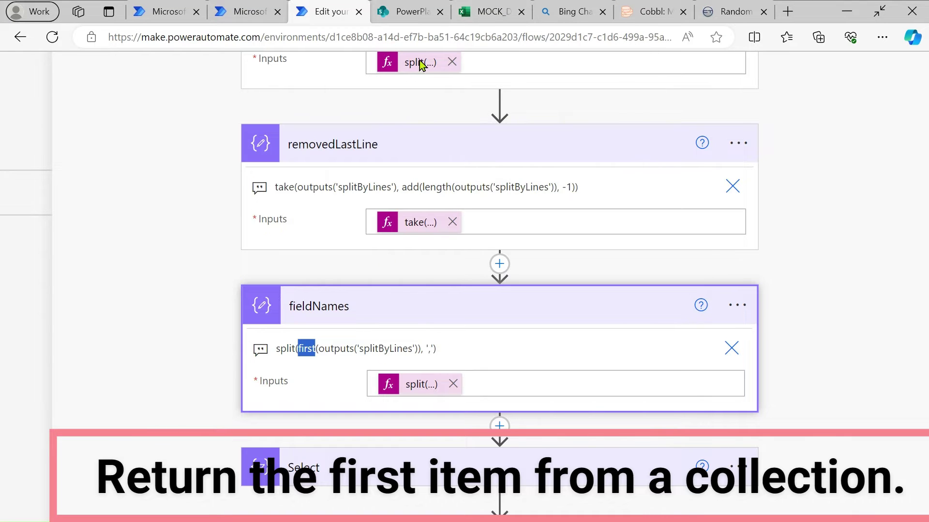
Switch to the MOCK_DATA workbook, go through the individual header cells and reselect the whole header row A1:K1
{"action": "left_click", "coordinate": [464, 19]}
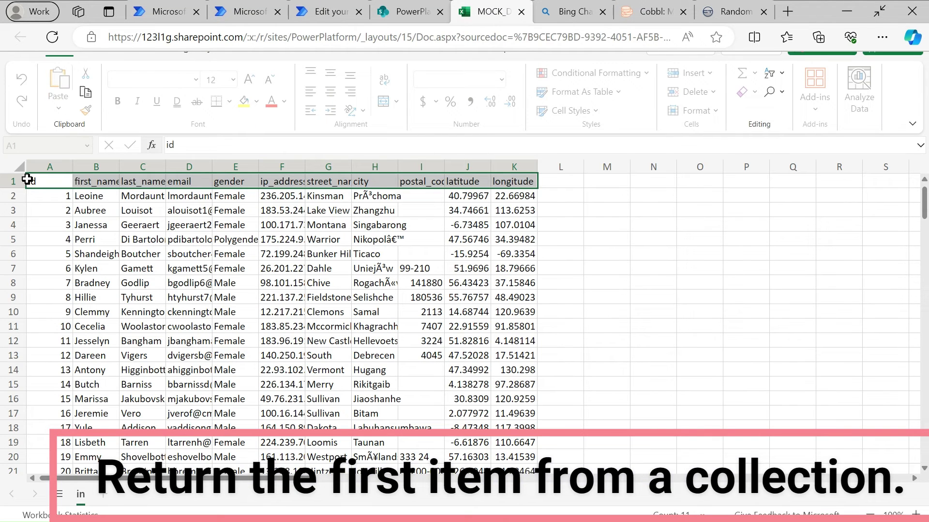
{"action": "left_click", "coordinate": [56, 180]}
{"action": "left_click", "coordinate": [100, 181]}
{"action": "left_click", "coordinate": [135, 183]}
{"action": "left_click", "coordinate": [222, 178]}
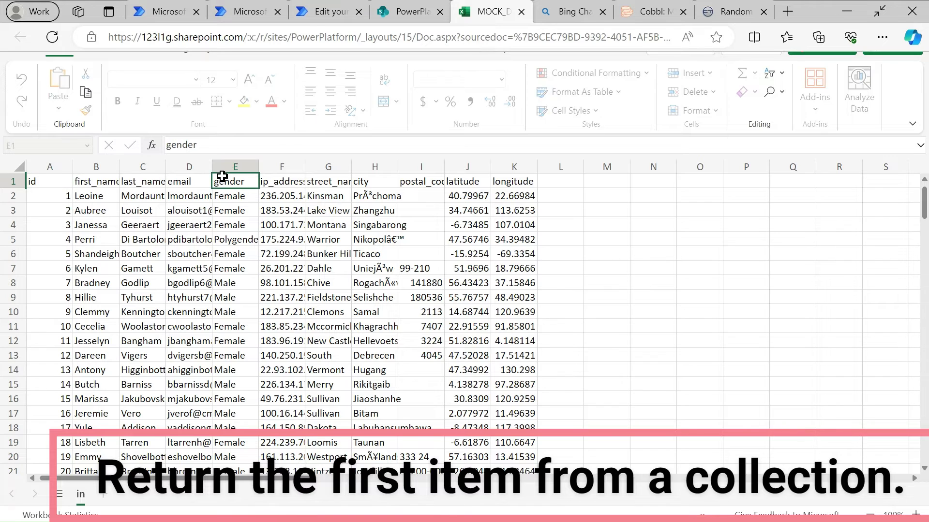
{"action": "left_click", "coordinate": [184, 184]}
{"action": "left_click", "coordinate": [42, 184]}
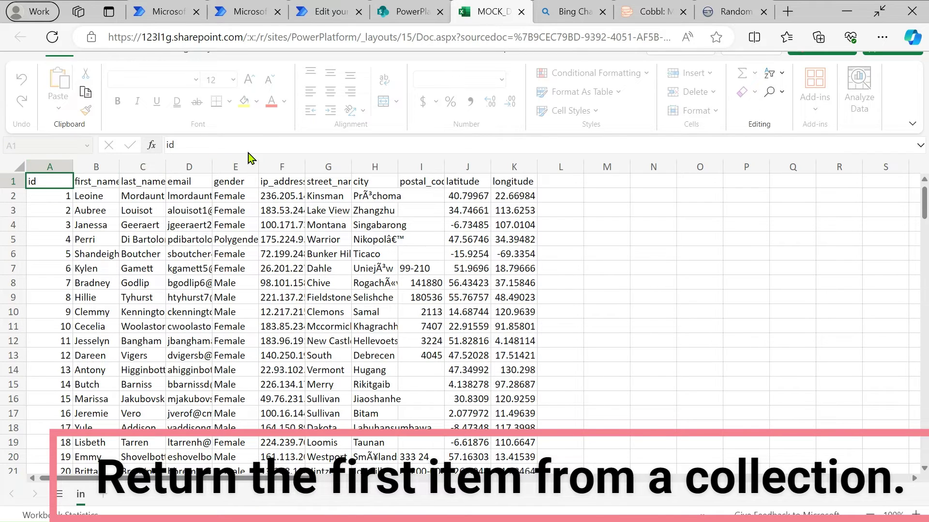
{"action": "key", "text": "ctrl+shift+Right"}
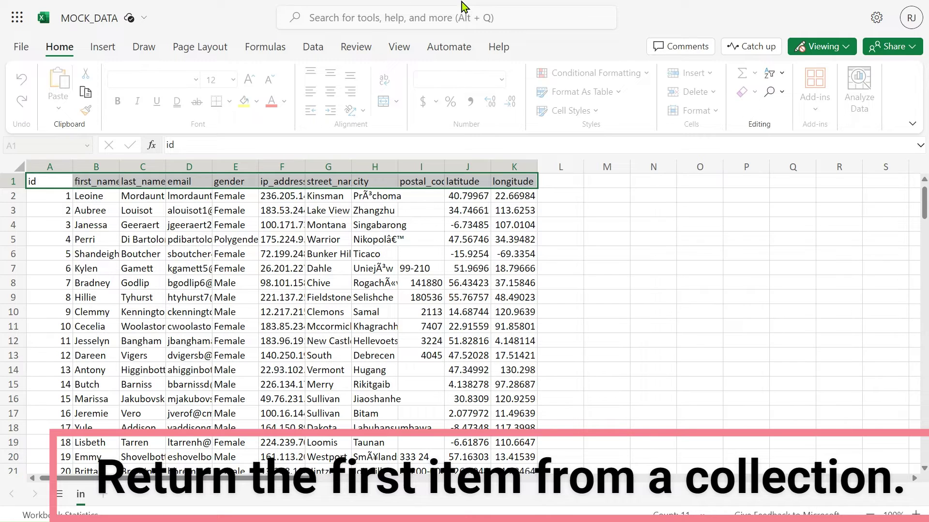
Return to the flow editor, open the fieldNames split expression and examine its split, first and outputs parts
{"action": "mouse_move", "coordinate": [462, 6]}
{"action": "left_click", "coordinate": [337, 9]}
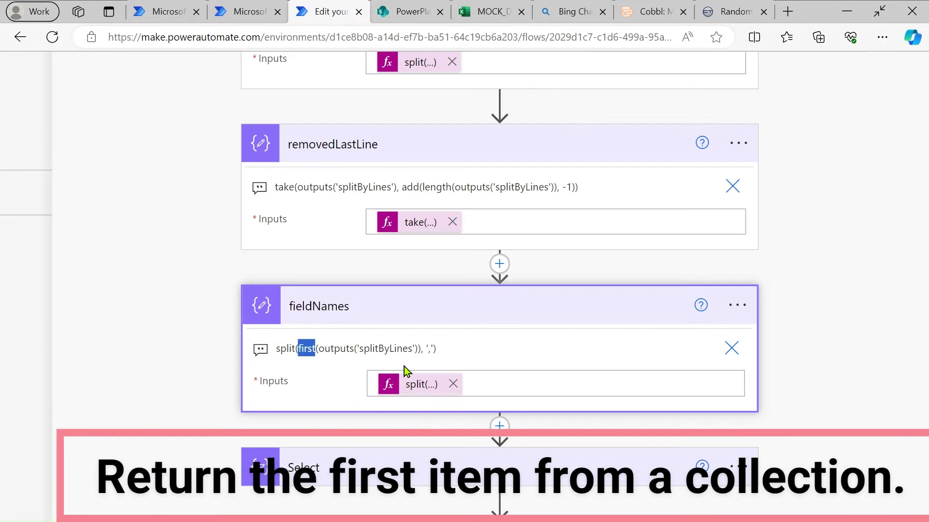
{"action": "left_click", "coordinate": [409, 386]}
{"action": "scroll", "coordinate": [604, 140], "scroll_direction": "up", "scroll_amount": 1}
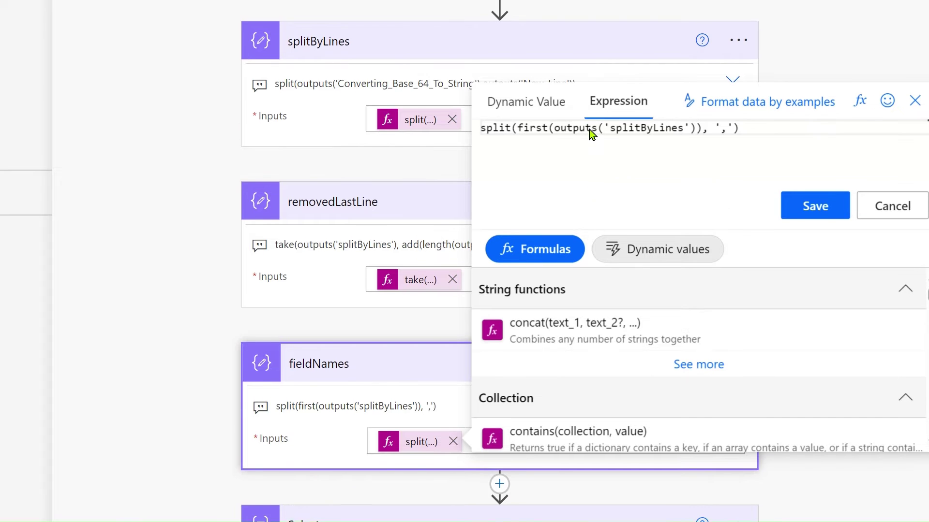
{"action": "double_click", "coordinate": [500, 127]}
{"action": "left_click", "coordinate": [534, 128]}
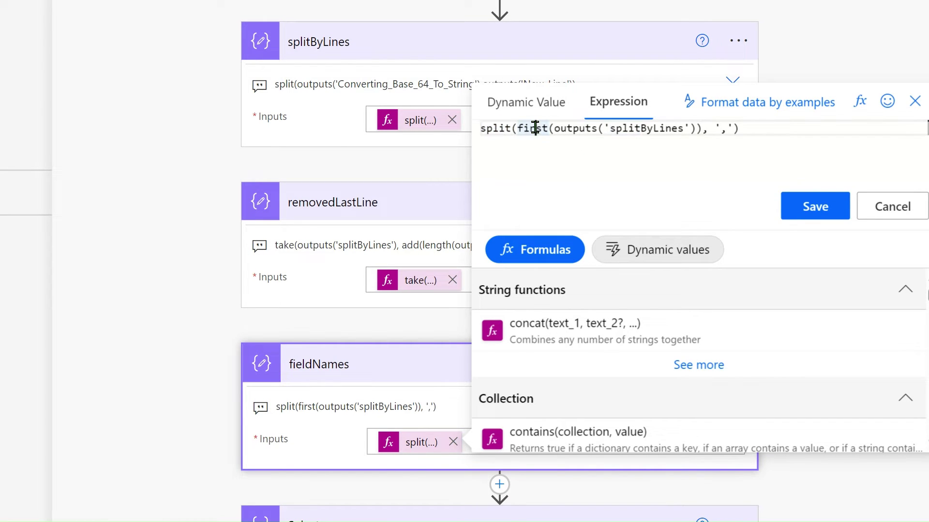
{"action": "left_click", "coordinate": [516, 128]}
{"action": "key", "text": "Right"}
{"action": "key", "text": "Right"}
{"action": "key", "text": "Left"}
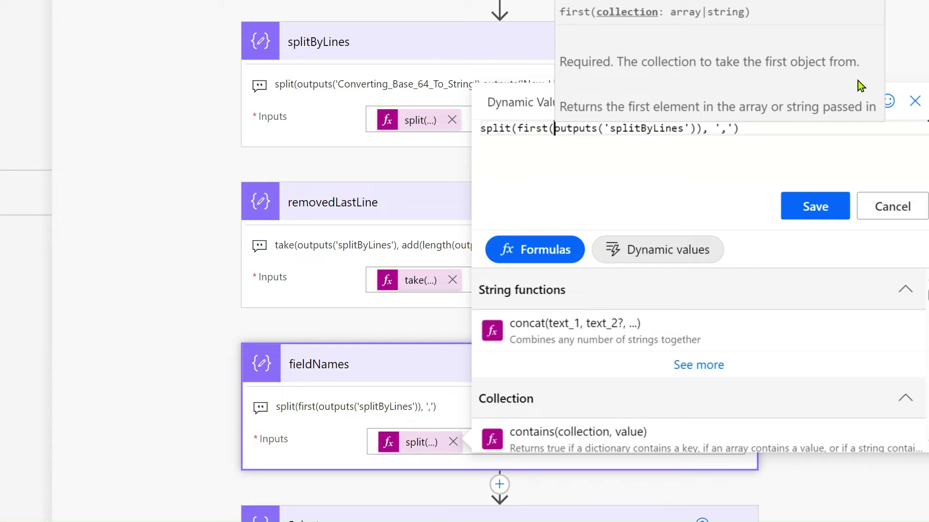
{"action": "double_click", "coordinate": [577, 129]}
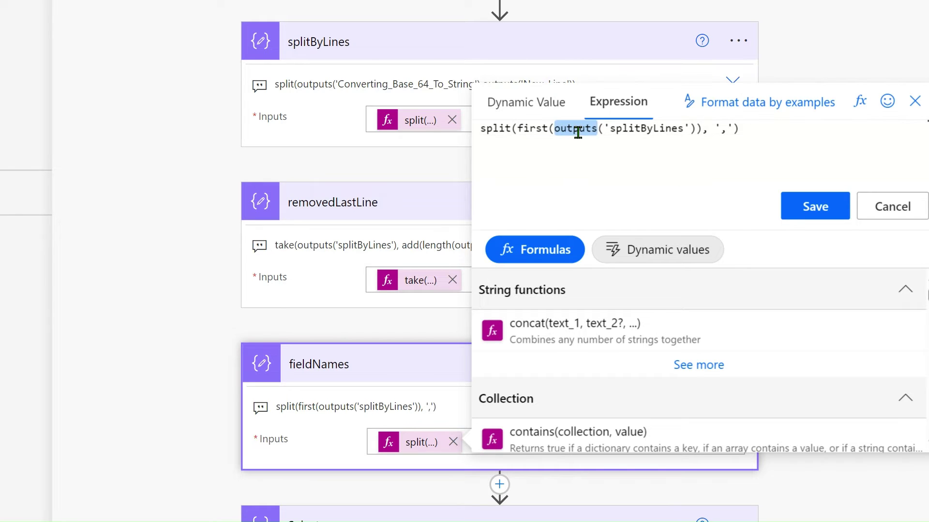
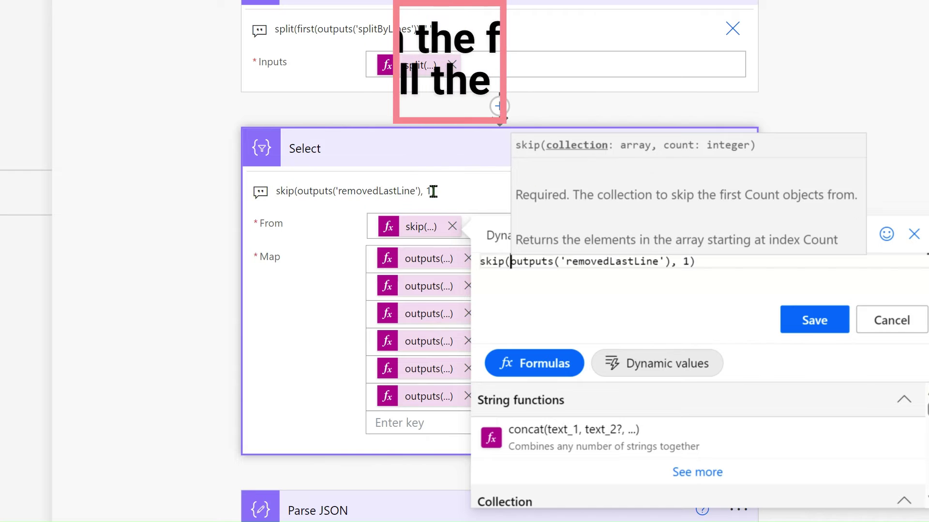
Close the skip expression and examine the outputs('fieldNames') key expressions in the Select action's map rows, starting with index [0]
{"action": "left_click", "coordinate": [695, 277]}
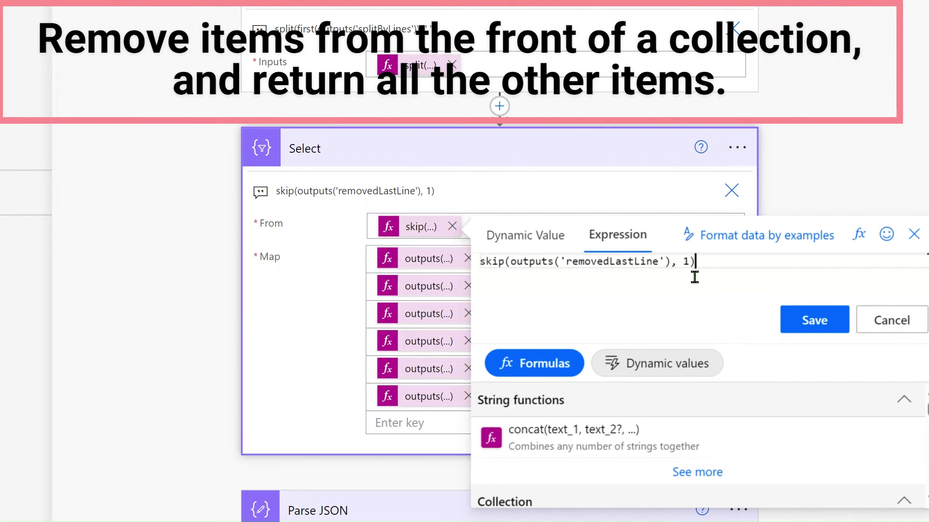
{"action": "left_click", "coordinate": [891, 321]}
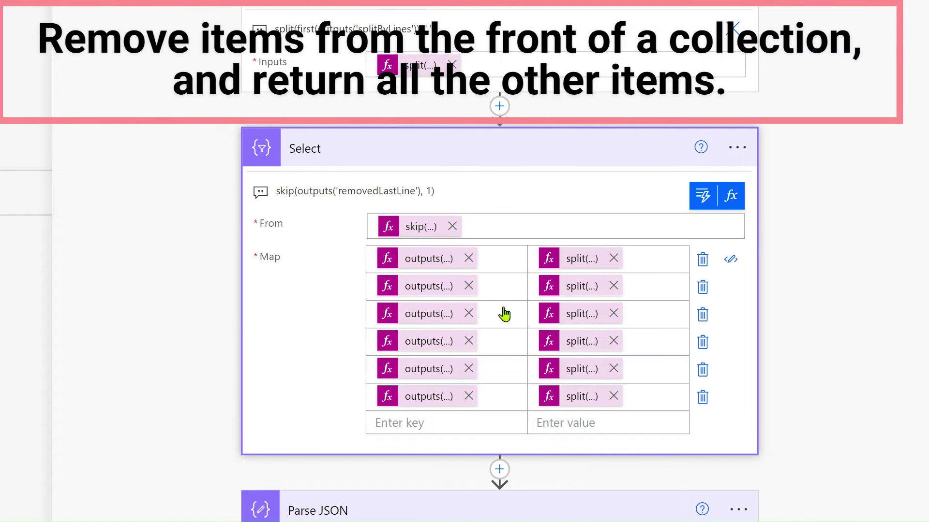
{"action": "left_click", "coordinate": [421, 264]}
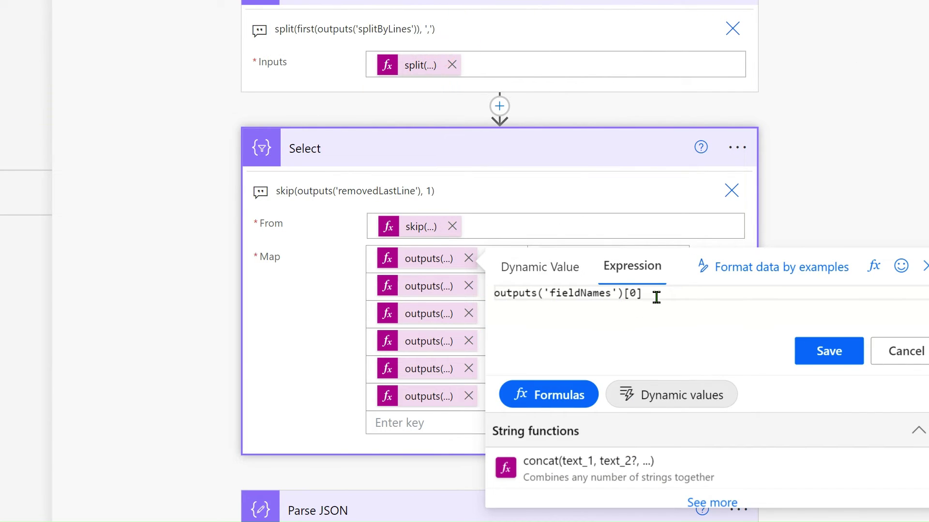
{"action": "left_click", "coordinate": [405, 290]}
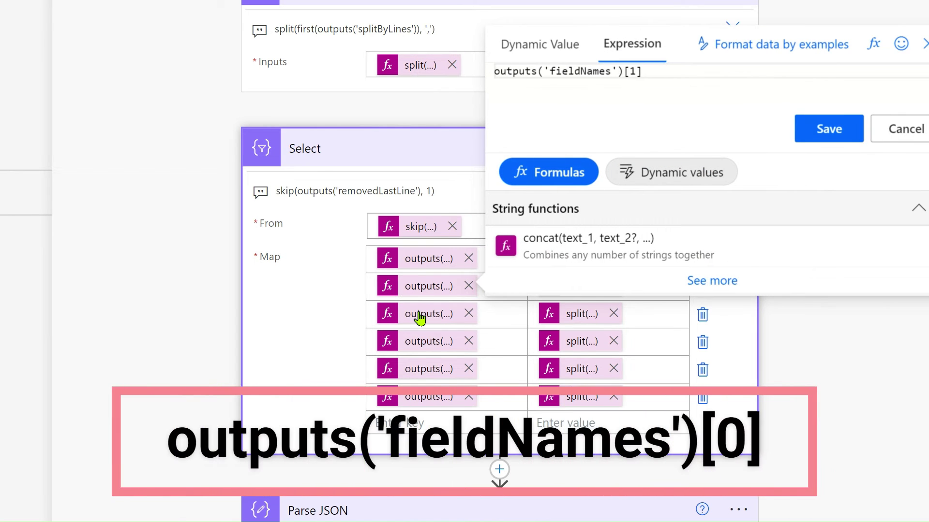
{"action": "left_click", "coordinate": [419, 316]}
{"action": "left_click", "coordinate": [423, 344]}
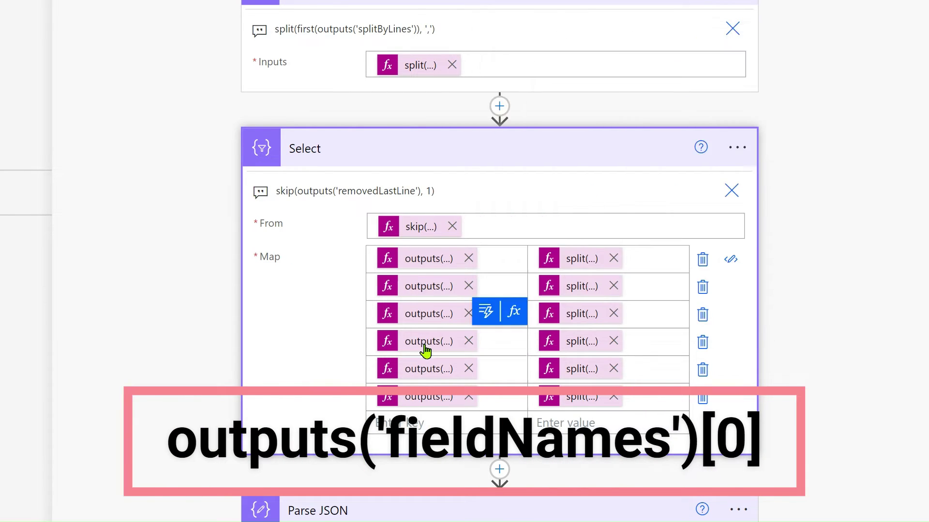
{"action": "left_click", "coordinate": [430, 370]}
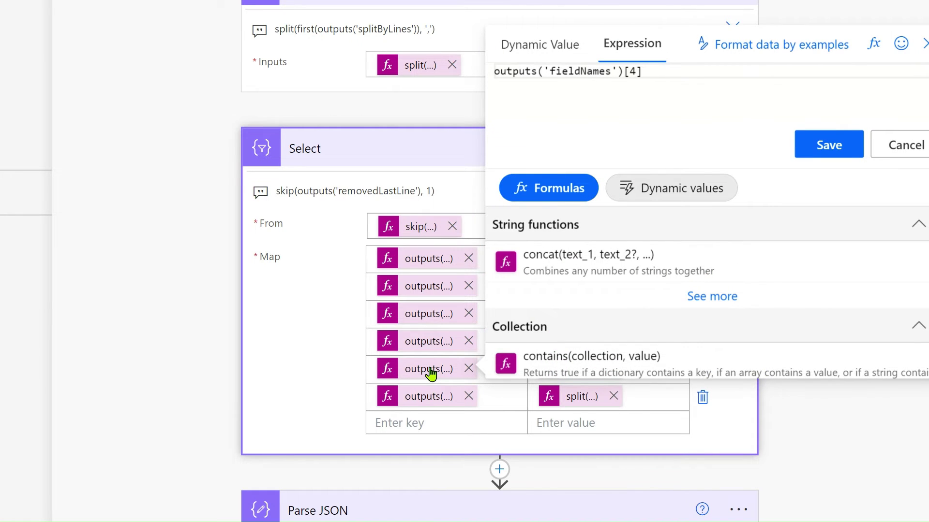
{"action": "left_click", "coordinate": [820, 414]}
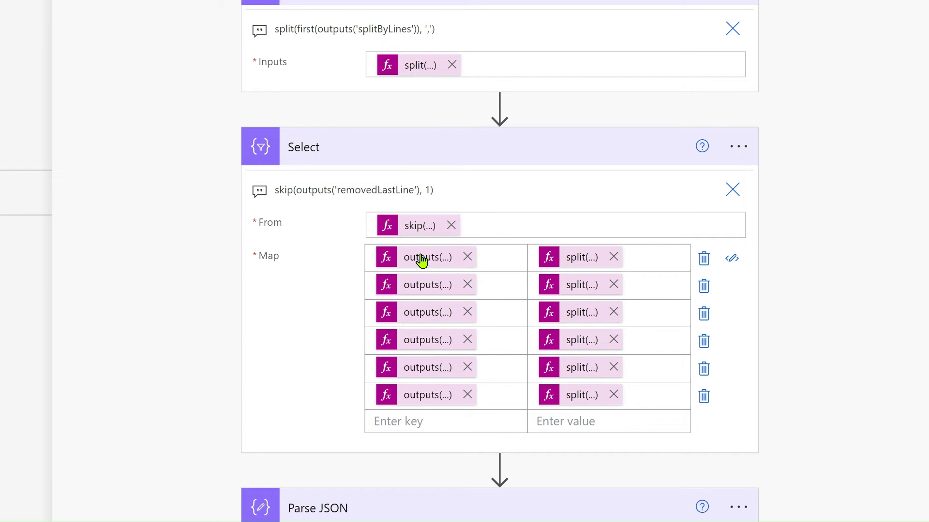
Open the first map row's value expression, examine its split(item(), ',')?[0] parts, and close it without changes
{"action": "left_click", "coordinate": [574, 261]}
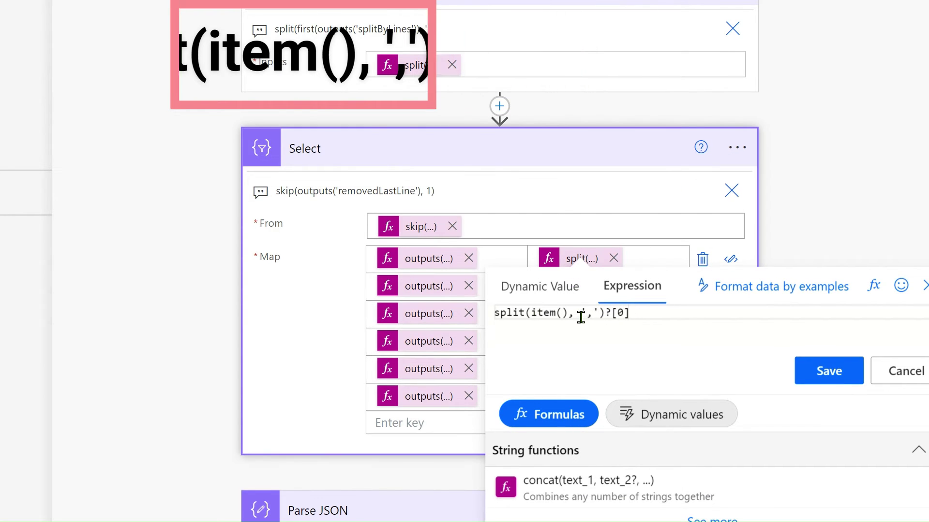
{"action": "double_click", "coordinate": [595, 315]}
{"action": "left_click", "coordinate": [632, 315]}
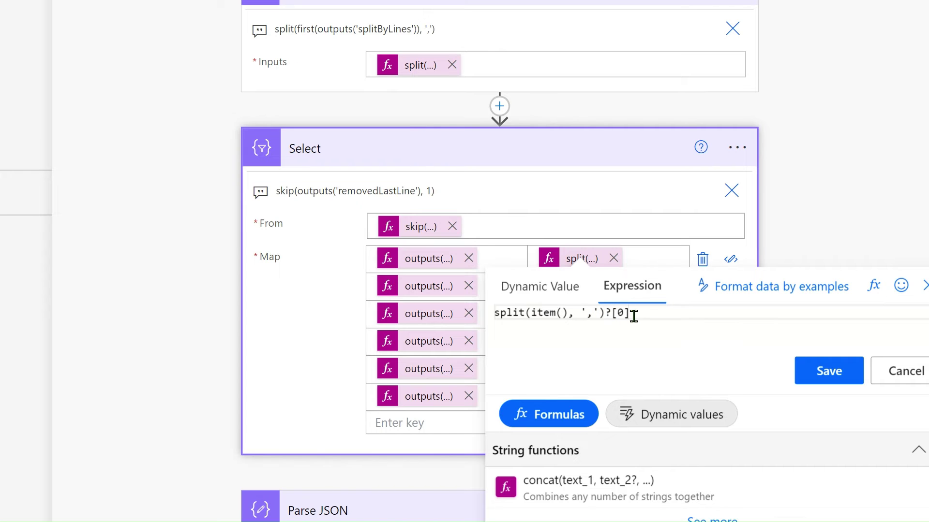
{"action": "left_click", "coordinate": [920, 370]}
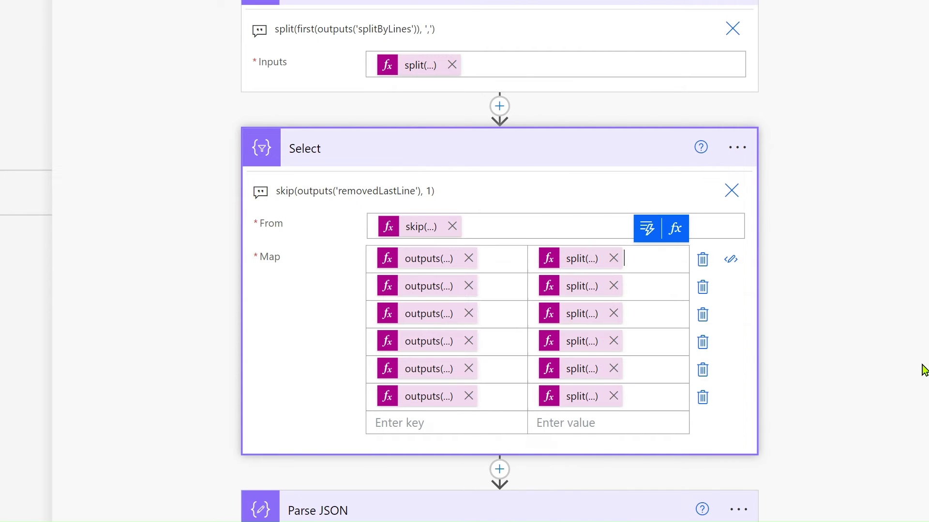
Go through the split(item(), ',') value expressions of the remaining map rows, from index [1] to [5]
{"action": "left_click", "coordinate": [593, 288]}
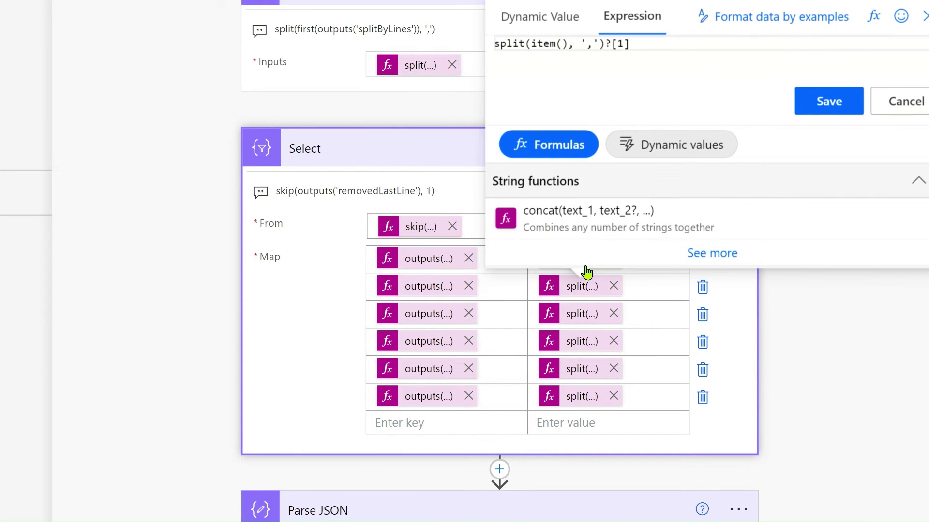
{"action": "left_click", "coordinate": [584, 318]}
{"action": "left_click", "coordinate": [580, 355]}
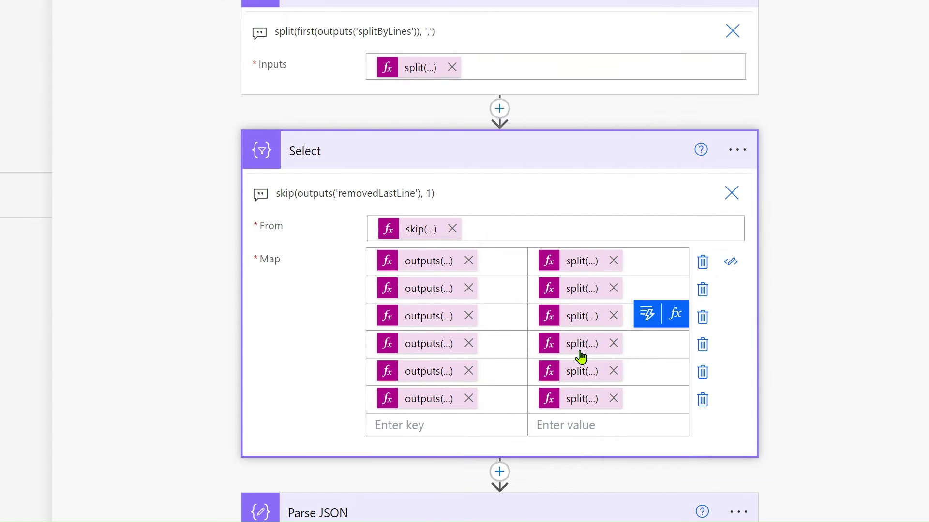
{"action": "left_click", "coordinate": [580, 371]}
{"action": "left_click", "coordinate": [581, 375]}
{"action": "left_click", "coordinate": [581, 375]}
{"action": "left_click", "coordinate": [580, 397]}
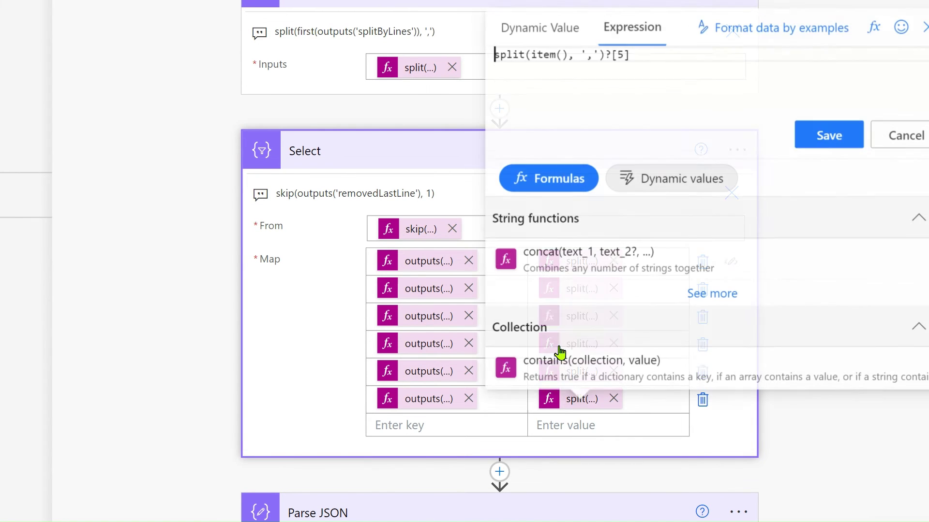
Switch to the MOCK_DATA workbook and go through the header cells from first_name to ip_address
{"action": "left_click", "coordinate": [473, 4]}
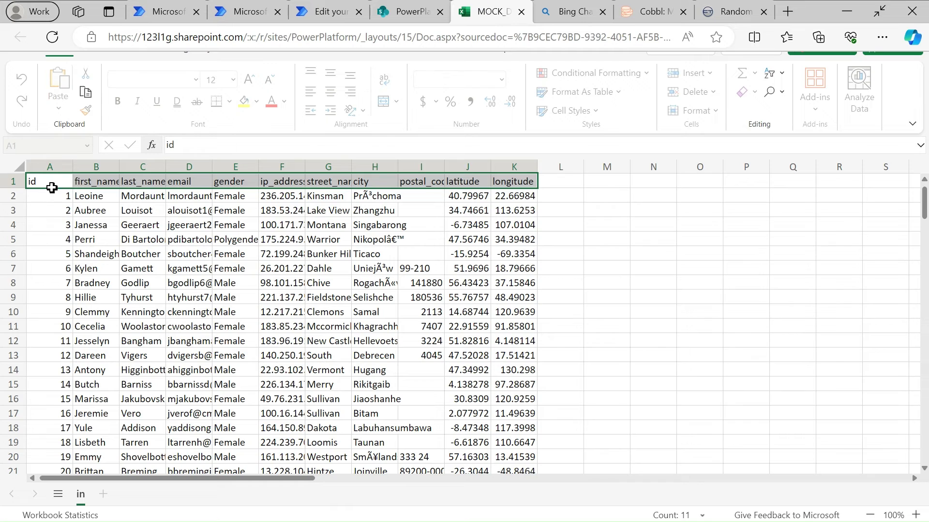
{"action": "left_click", "coordinate": [88, 180]}
{"action": "left_click", "coordinate": [140, 180]}
{"action": "left_click", "coordinate": [179, 183]}
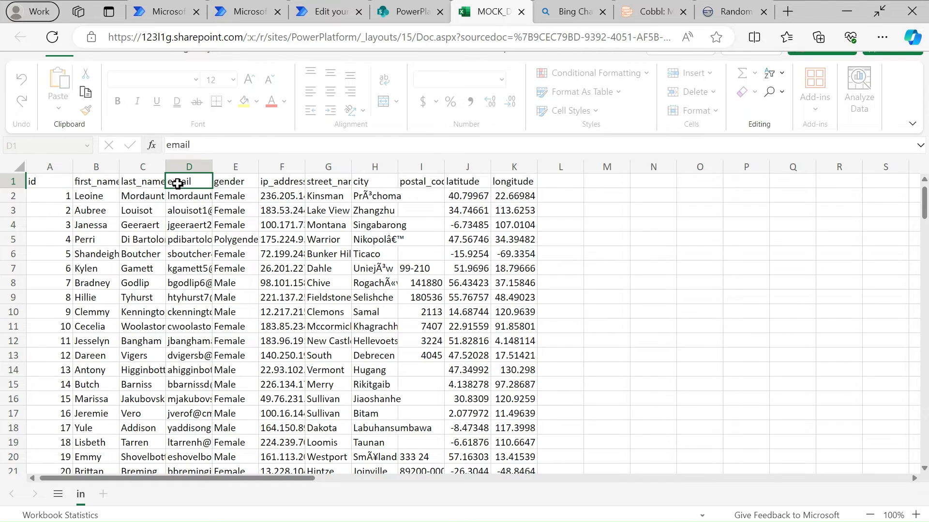
{"action": "left_click", "coordinate": [232, 183]}
{"action": "left_click", "coordinate": [280, 185]}
Select the first data record's cells A2 through F2, from the id column to the ip_address column
{"action": "left_click", "coordinate": [55, 199]}
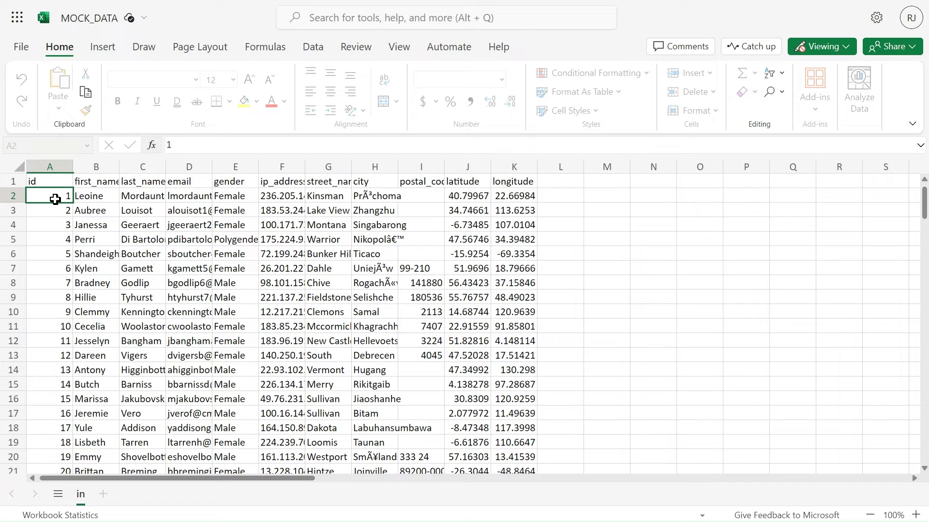
{"action": "key", "text": "Up"}
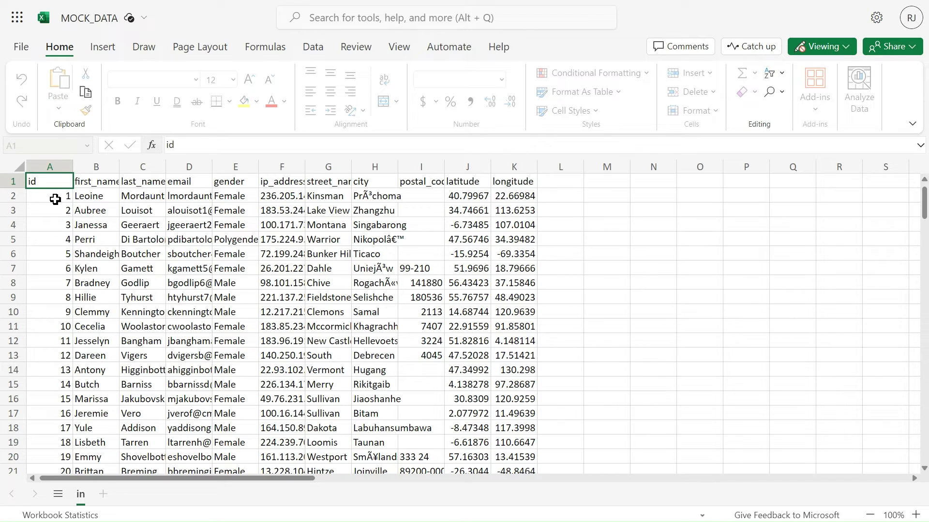
{"action": "key", "text": "shift+Right"}
{"action": "key", "text": "shift+Right"}
{"action": "key", "text": "Down"}
{"action": "key", "text": "shift+Right"}
{"action": "key", "text": "shift+Right"}
{"action": "key", "text": "shift+Right"}
{"action": "key", "text": "shift+Right"}
{"action": "key", "text": "shift+Right"}
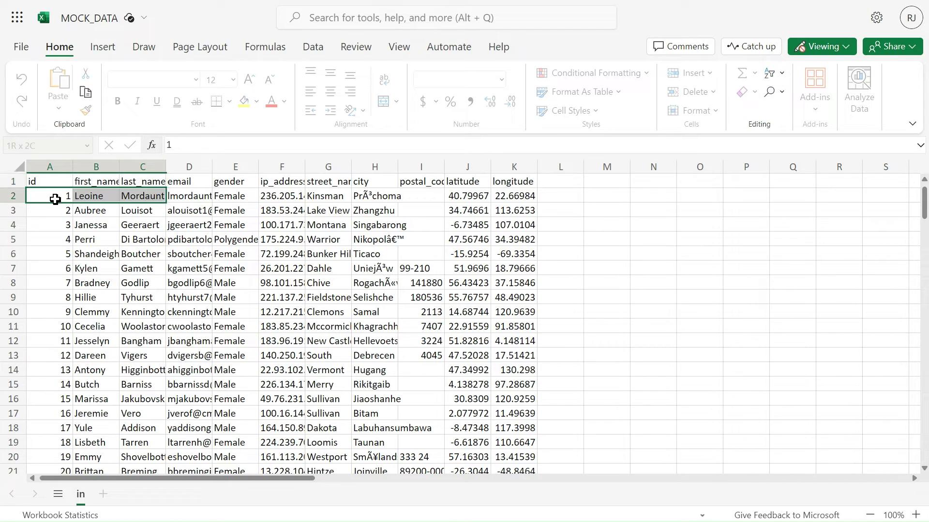
Return to the flow editor and close the split expression open in the Select action
{"action": "mouse_move", "coordinate": [740, 4]}
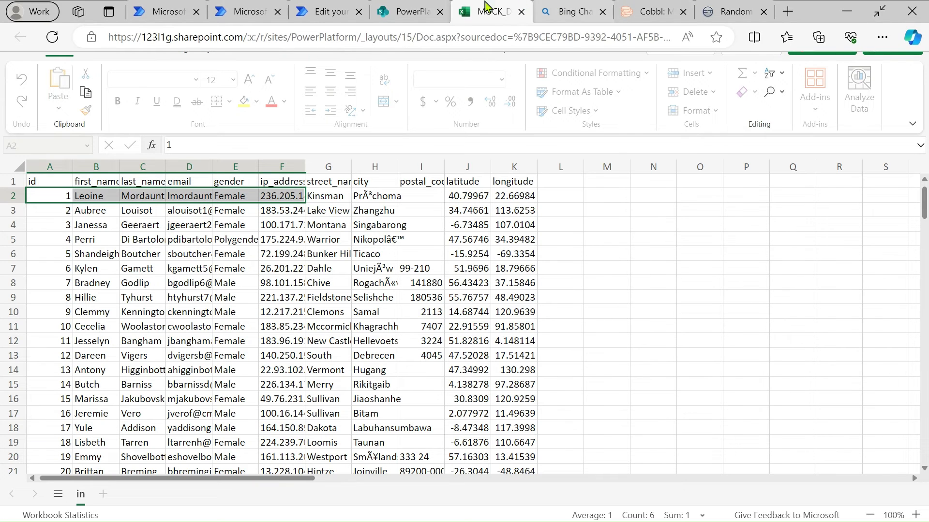
{"action": "left_click", "coordinate": [420, 6]}
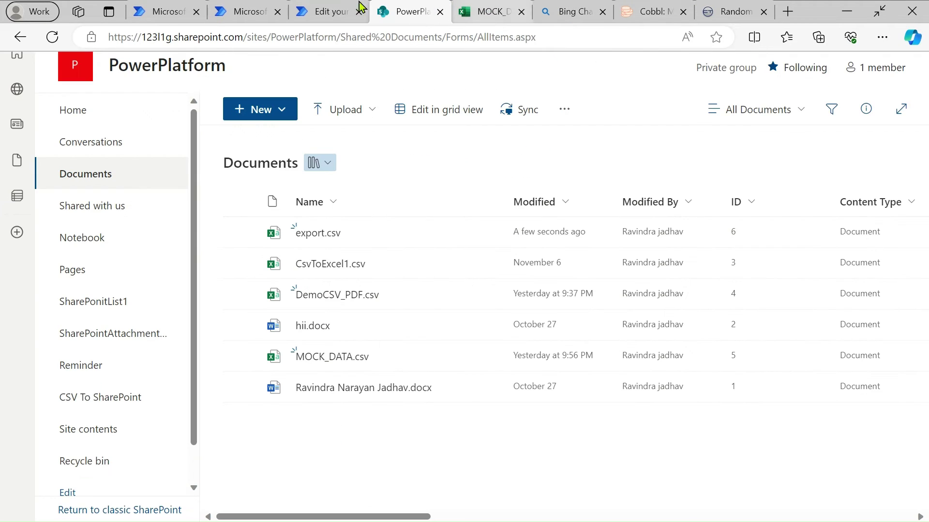
{"action": "left_click", "coordinate": [307, 7]}
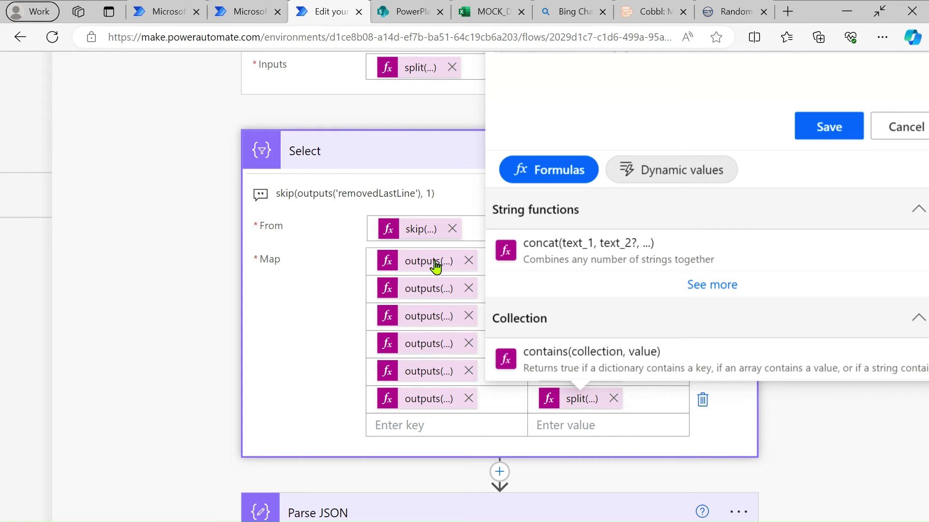
{"action": "left_click", "coordinate": [801, 459]}
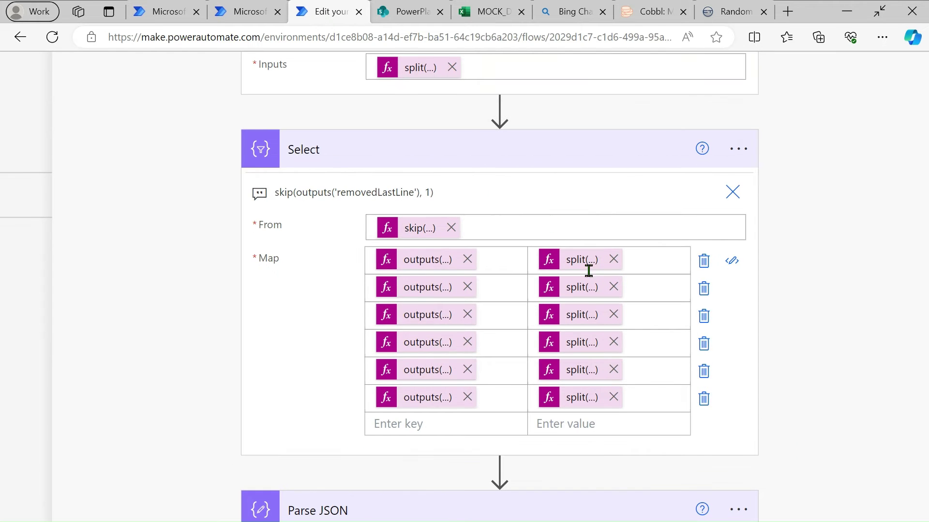
Expand the Parse JSON action below Select and examine its Content and Schema
{"action": "scroll", "coordinate": [580, 315], "scroll_direction": "down", "scroll_amount": 3}
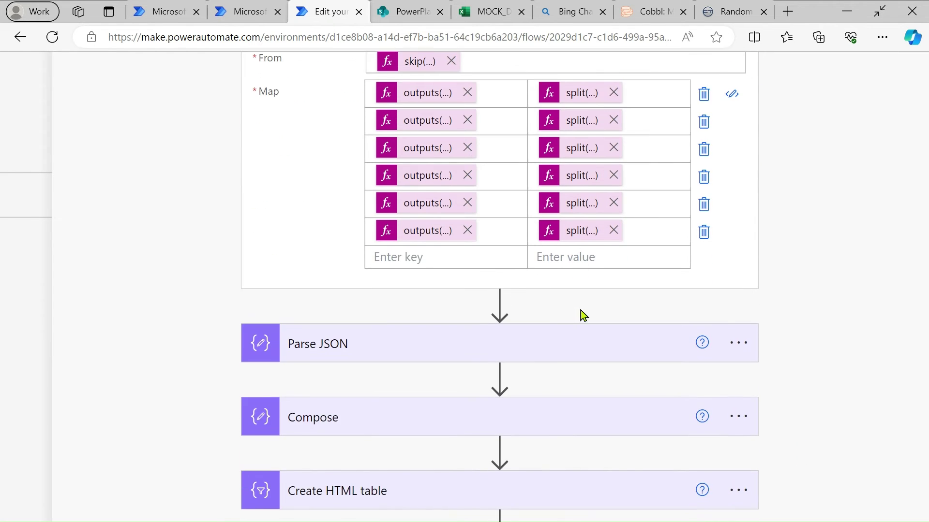
{"action": "left_click", "coordinate": [546, 359]}
{"action": "scroll", "coordinate": [465, 199], "scroll_direction": "up", "scroll_amount": 2}
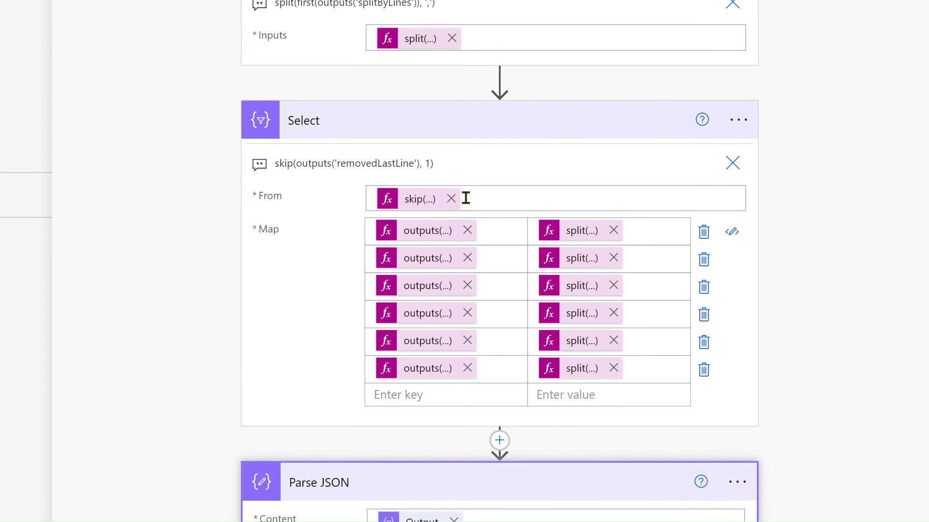
{"action": "scroll", "coordinate": [309, 134], "scroll_direction": "down", "scroll_amount": 4}
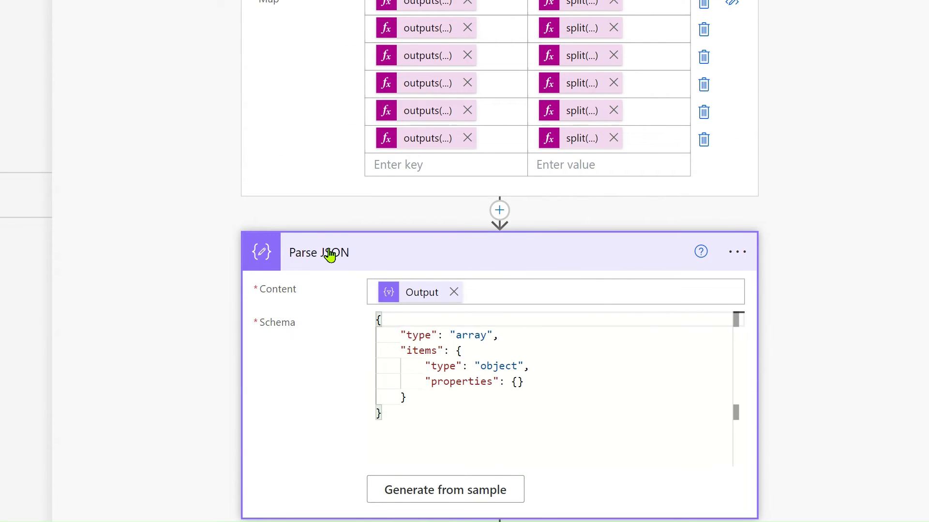
{"action": "scroll", "coordinate": [329, 256], "scroll_direction": "up", "scroll_amount": 4}
{"action": "left_click", "coordinate": [411, 472]}
{"action": "scroll", "coordinate": [444, 512], "scroll_direction": "down", "scroll_amount": 3}
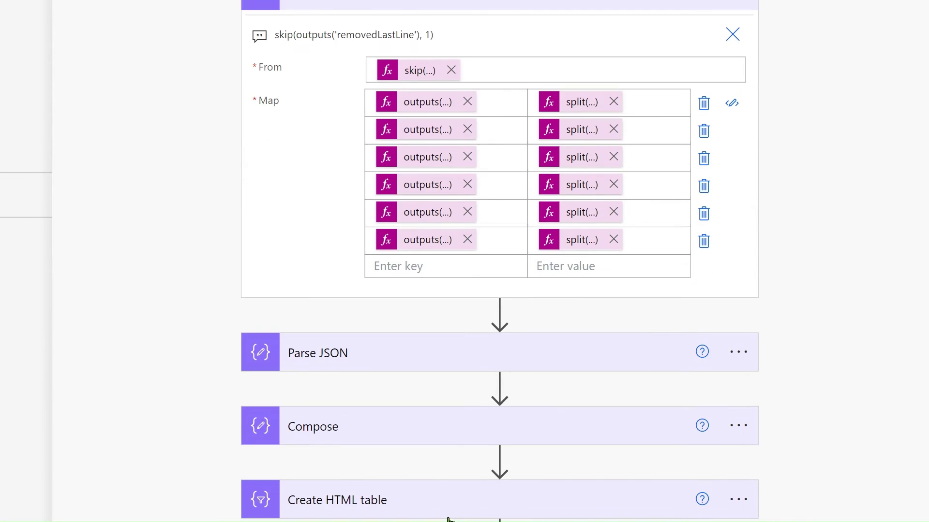
{"action": "left_click", "coordinate": [446, 362]}
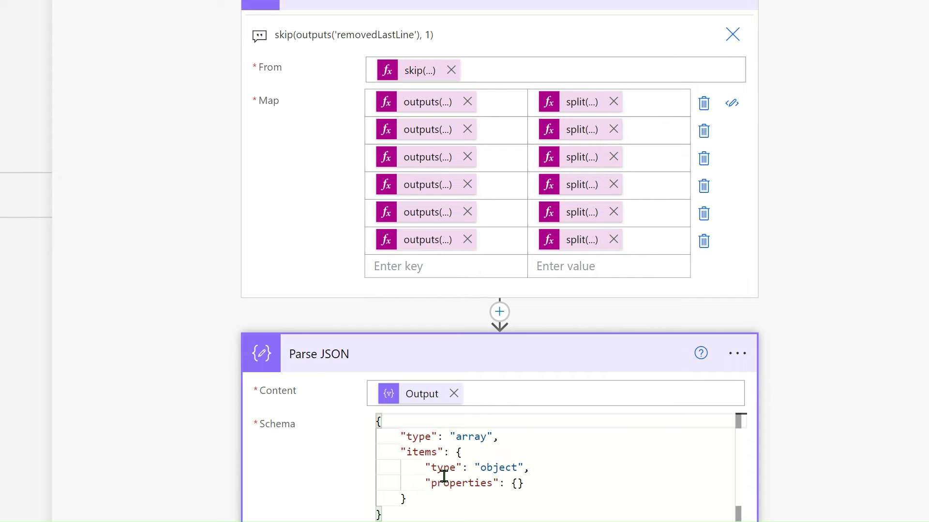
{"action": "scroll", "coordinate": [484, 382], "scroll_direction": "down", "scroll_amount": 3}
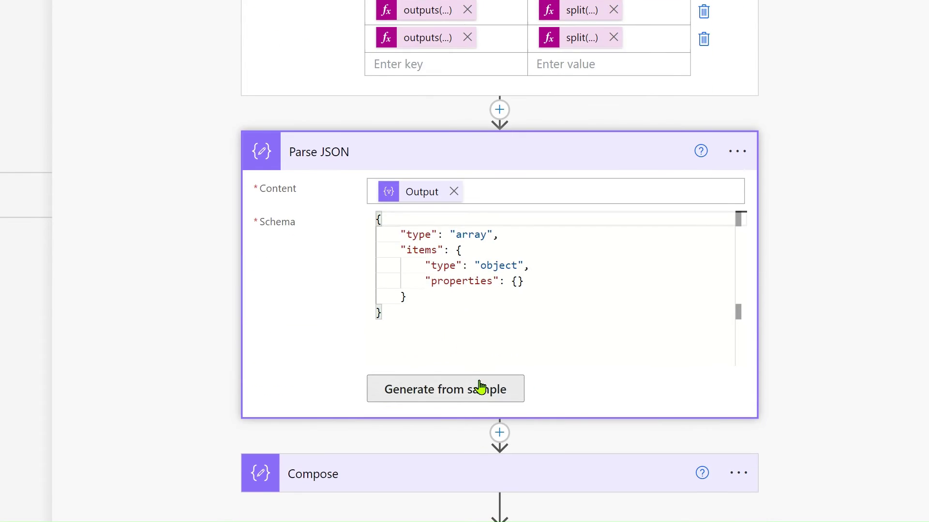
{"action": "left_click", "coordinate": [480, 387]}
{"action": "left_click", "coordinate": [376, 171]}
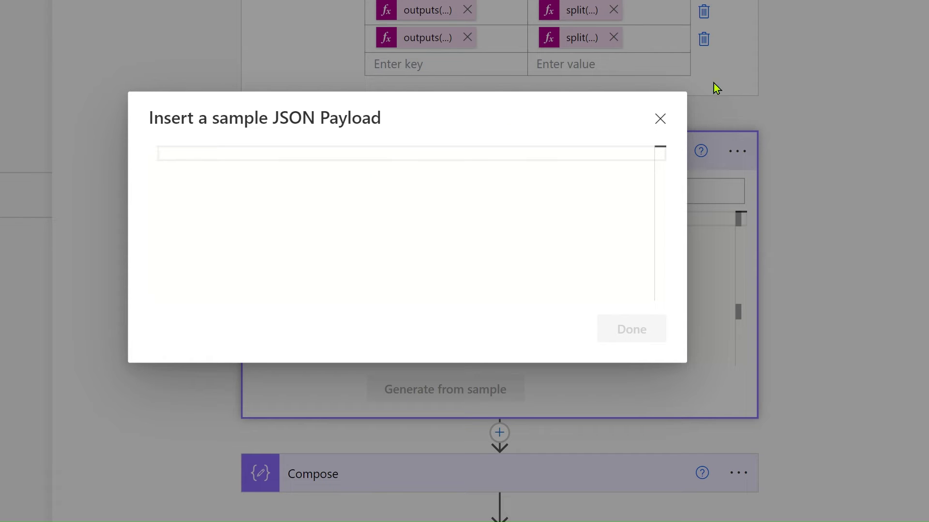
{"action": "left_click", "coordinate": [660, 118]}
Generate the Parse JSON schema from the sample JSON payload [{}]
{"action": "left_click", "coordinate": [486, 392]}
{"action": "left_click", "coordinate": [382, 203]}
{"action": "type", "text": "["}
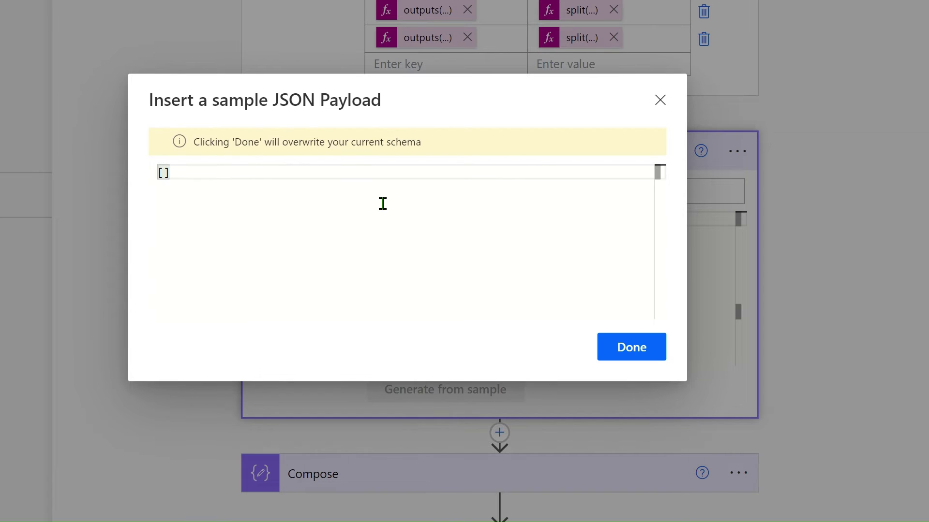
{"action": "type", "text": "["}
{"action": "key", "text": "BackSpace"}
{"action": "type", "text": "{"}
{"action": "key", "text": "Right"}
{"action": "left_click", "coordinate": [645, 358]}
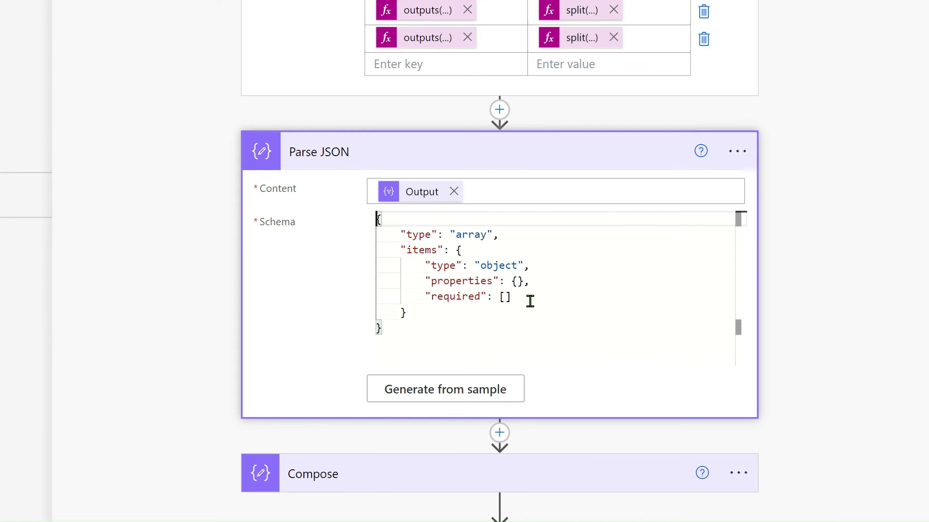
Delete the "required": [] line and the comma before it from the Parse JSON schema
{"action": "left_click", "coordinate": [527, 295]}
{"action": "key", "text": "shift+Left"}
{"action": "key", "text": "shift+Left"}
{"action": "key", "text": "shift+Left"}
{"action": "key", "text": "shift+Left"}
{"action": "key", "text": "shift+Left"}
{"action": "key", "text": "shift+Left"}
{"action": "key", "text": "shift+Left"}
{"action": "key", "text": "shift+Left"}
{"action": "key", "text": "shift+Left"}
{"action": "key", "text": "shift+Left"}
{"action": "key", "text": "shift+Left"}
{"action": "key", "text": "shift+Left"}
{"action": "key", "text": "shift+Left"}
{"action": "key", "text": "shift+Left"}
{"action": "key", "text": "shift+Left"}
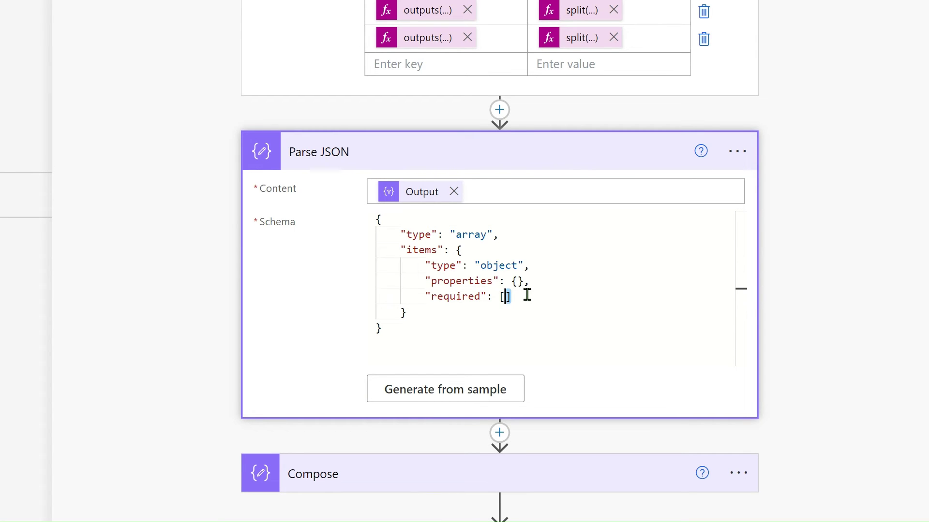
{"action": "key", "text": "shift+Left"}
{"action": "key", "text": "shift+Left"}
{"action": "key", "text": "shift+Left"}
{"action": "key", "text": "shift+Left"}
{"action": "key", "text": "shift+Left"}
{"action": "key", "text": "shift+Left"}
{"action": "key", "text": "shift+Left"}
{"action": "key", "text": "shift+Left"}
{"action": "key", "text": "shift+Left"}
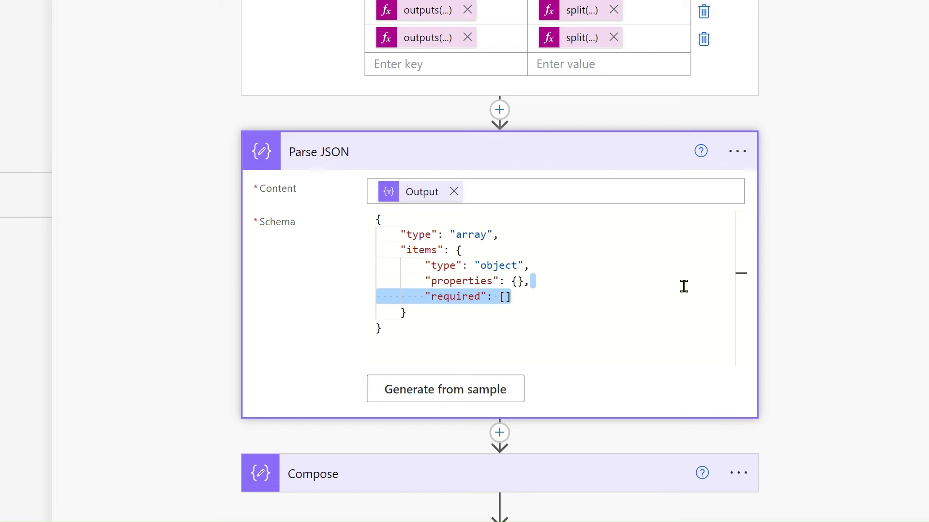
{"action": "key", "text": "shift+Left"}
{"action": "key", "text": "BackSpace"}
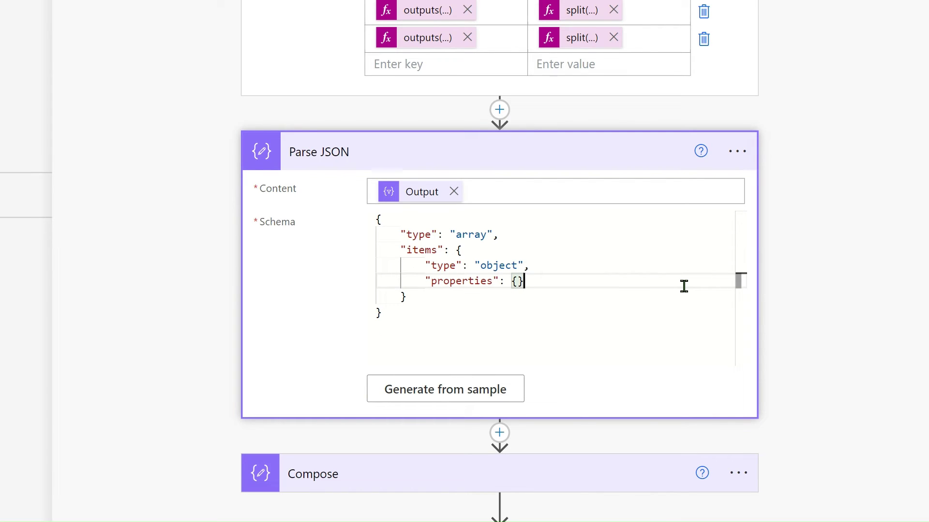
{"action": "left_click", "coordinate": [799, 338]}
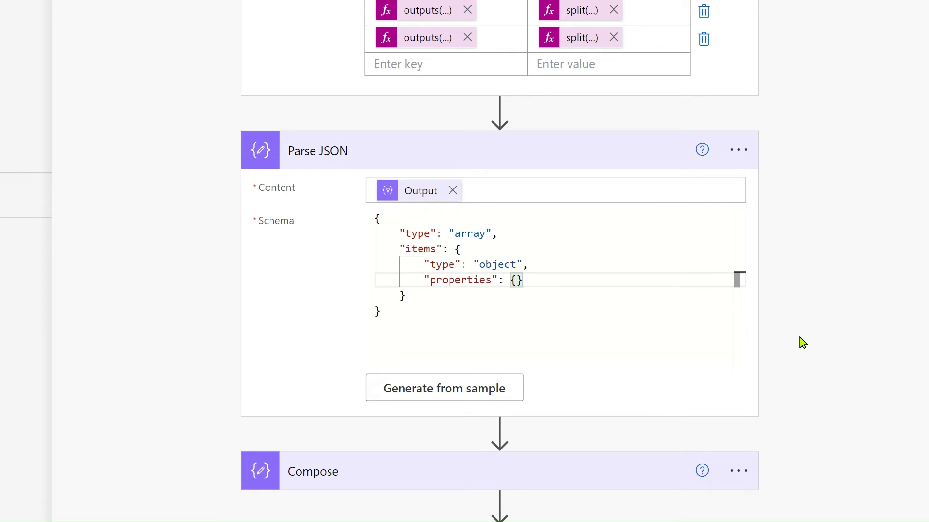
Expand the Compose action below Parse JSON and examine its Inputs against the Parse JSON action
{"action": "scroll", "coordinate": [800, 337], "scroll_direction": "down", "scroll_amount": 3}
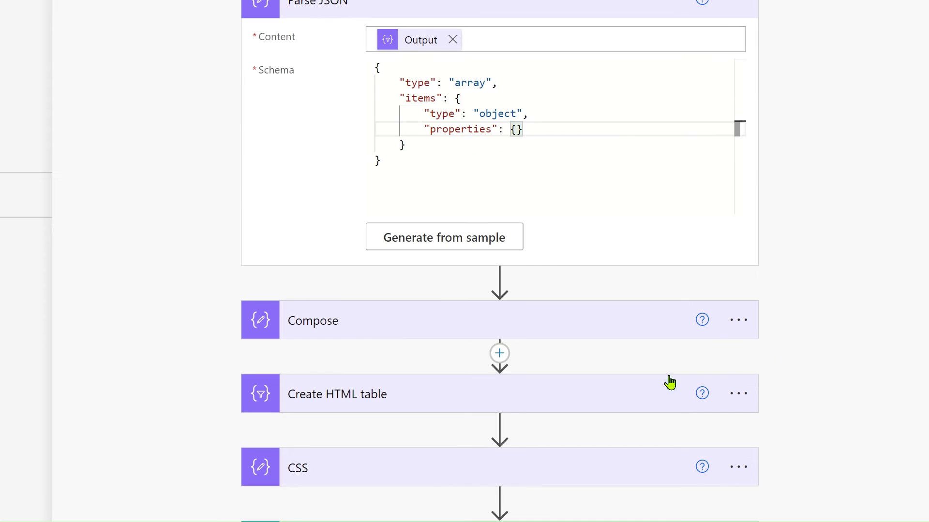
{"action": "left_click", "coordinate": [575, 326]}
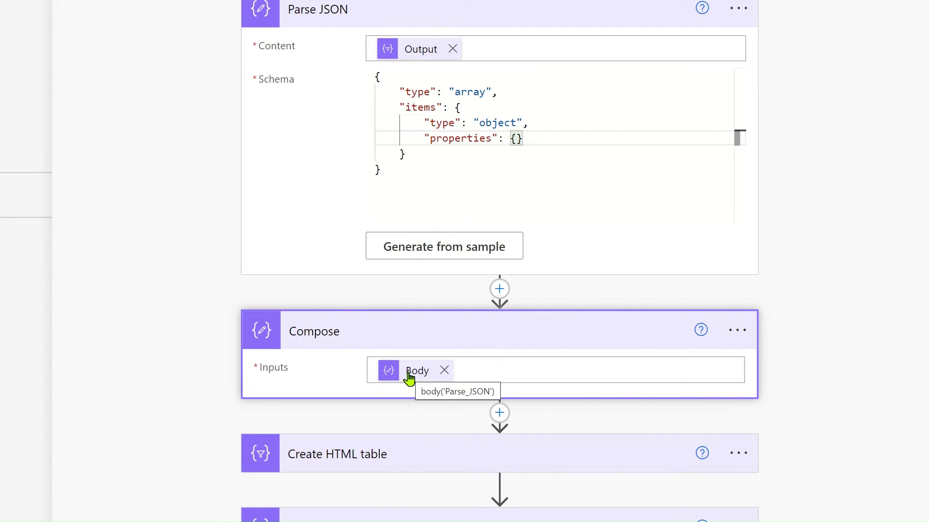
{"action": "scroll", "coordinate": [407, 379], "scroll_direction": "down", "scroll_amount": 1}
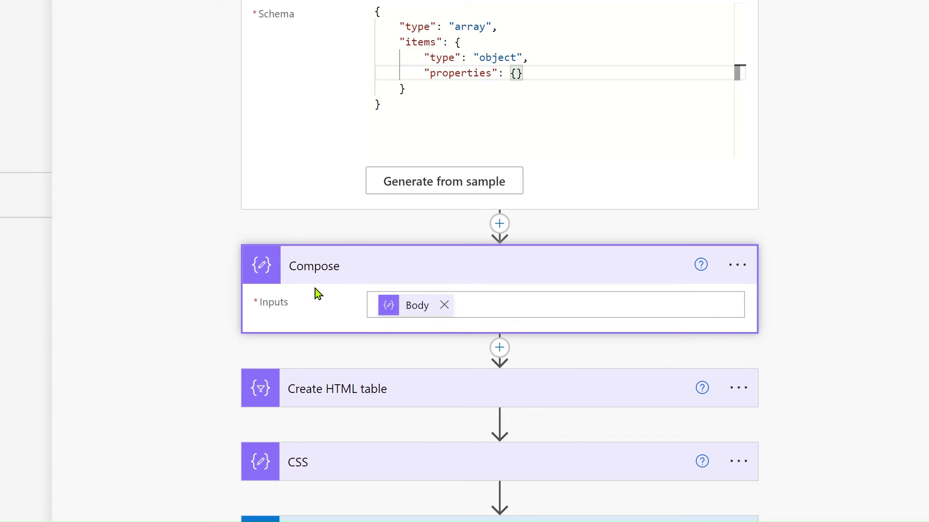
{"action": "scroll", "coordinate": [325, 53], "scroll_direction": "up", "scroll_amount": 2}
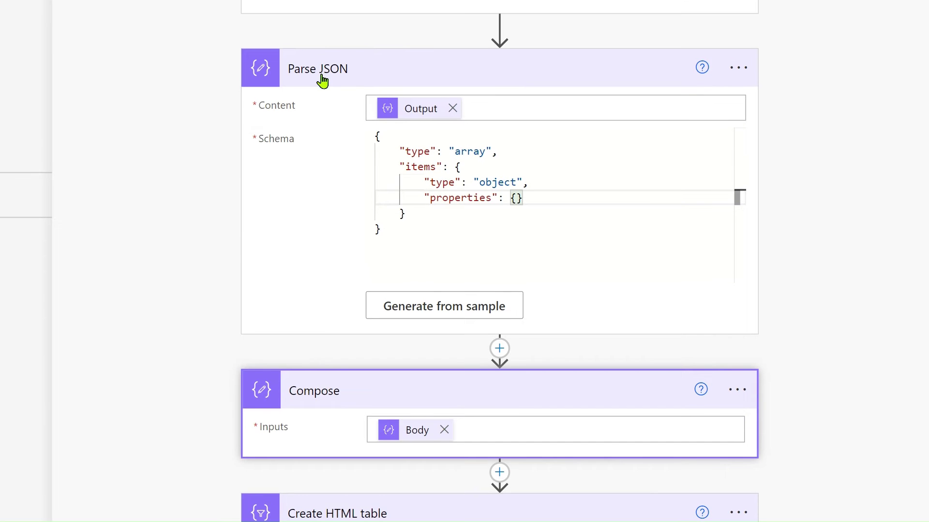
{"action": "scroll", "coordinate": [323, 80], "scroll_direction": "down", "scroll_amount": 3}
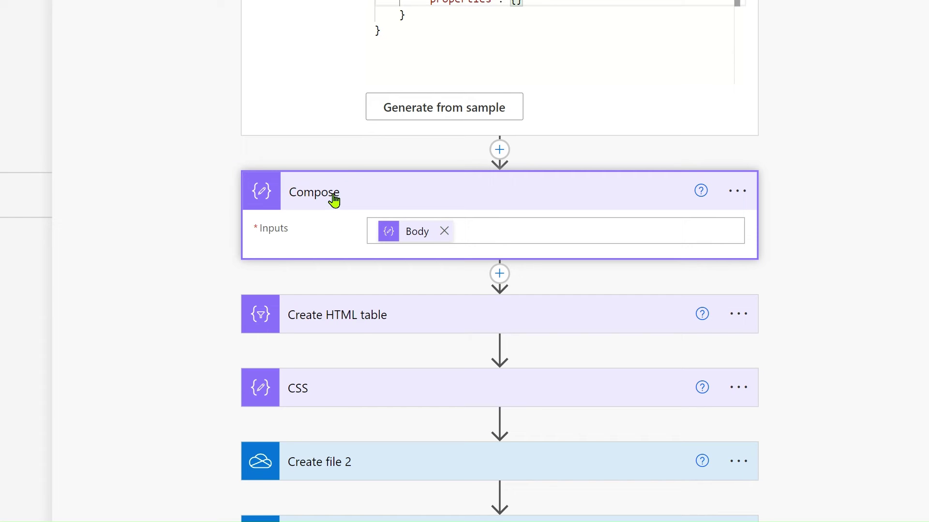
Expand the Create HTML table action with its advanced options and examine its From and Columns settings
{"action": "left_click", "coordinate": [355, 333]}
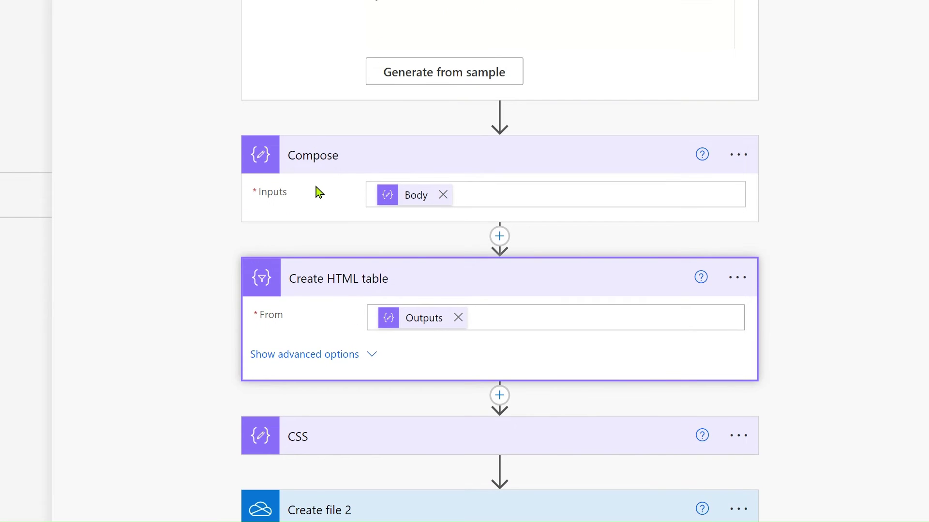
{"action": "left_click", "coordinate": [339, 354]}
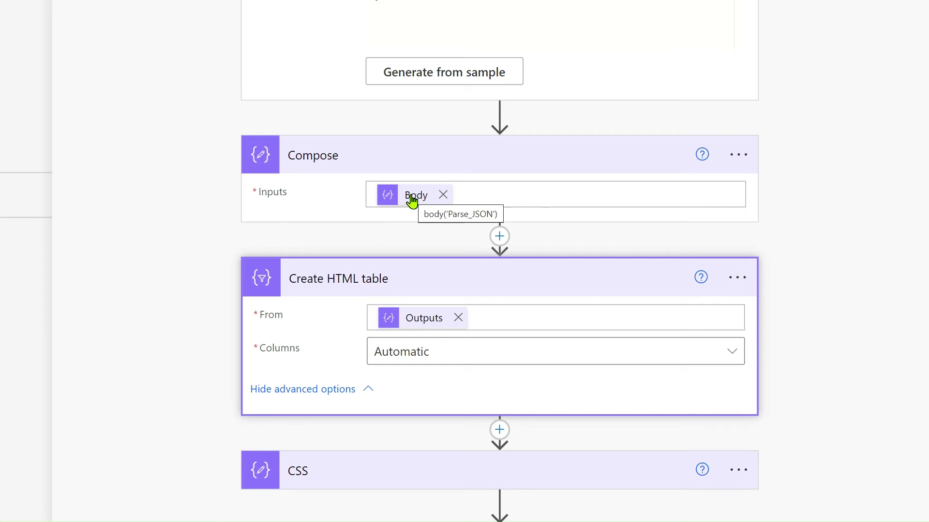
{"action": "mouse_move", "coordinate": [440, 326]}
{"action": "scroll", "coordinate": [440, 326], "scroll_direction": "down", "scroll_amount": 1}
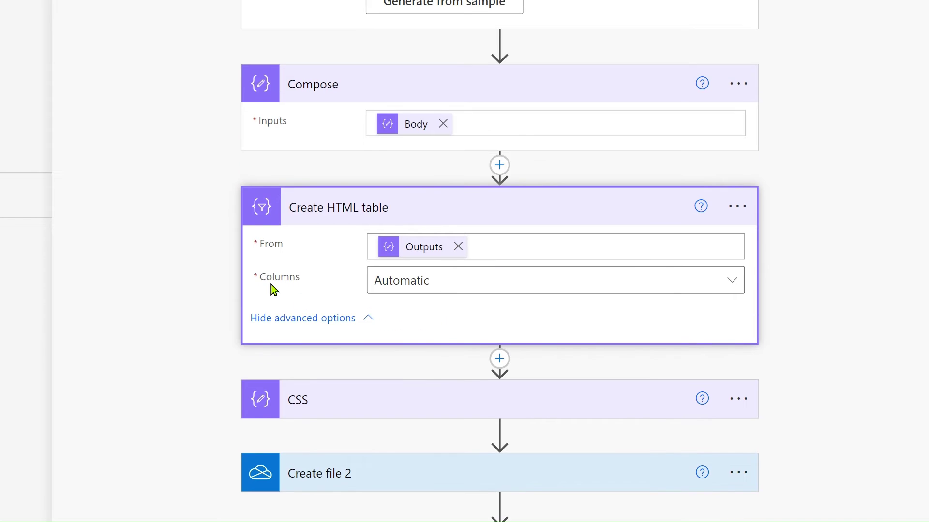
{"action": "scroll", "coordinate": [379, 298], "scroll_direction": "up", "scroll_amount": 6}
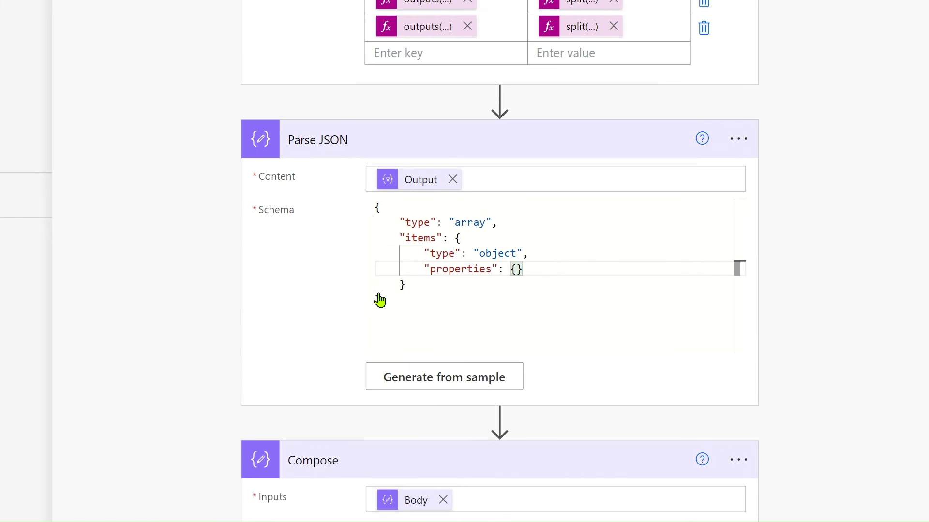
{"action": "scroll", "coordinate": [288, 292], "scroll_direction": "down", "scroll_amount": 6}
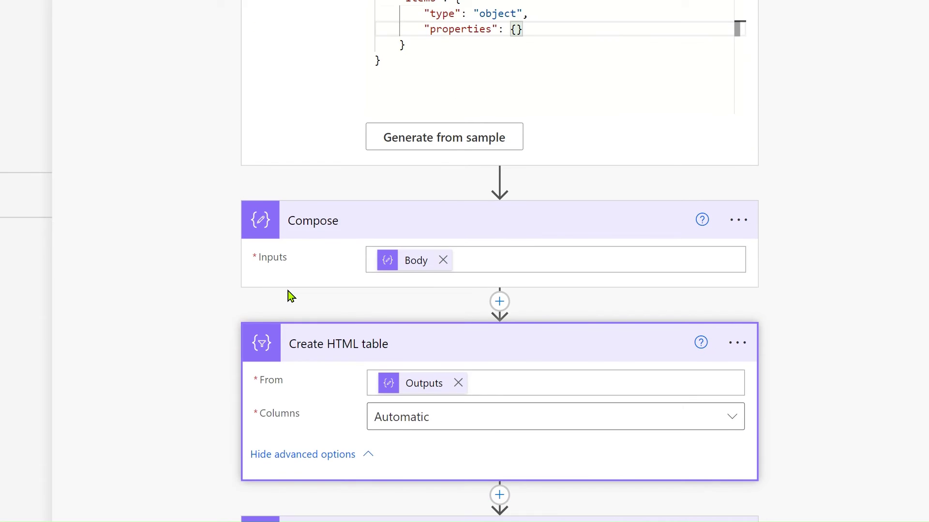
{"action": "scroll", "coordinate": [399, 270], "scroll_direction": "down", "scroll_amount": 2}
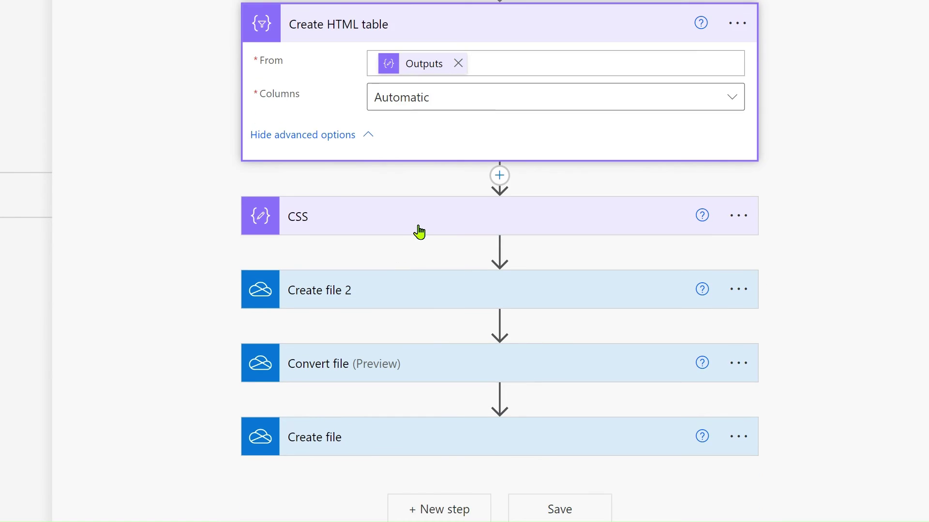
Expand the CSS action to read its style code, and open Create file 2 to view its settings
{"action": "left_click", "coordinate": [420, 228]}
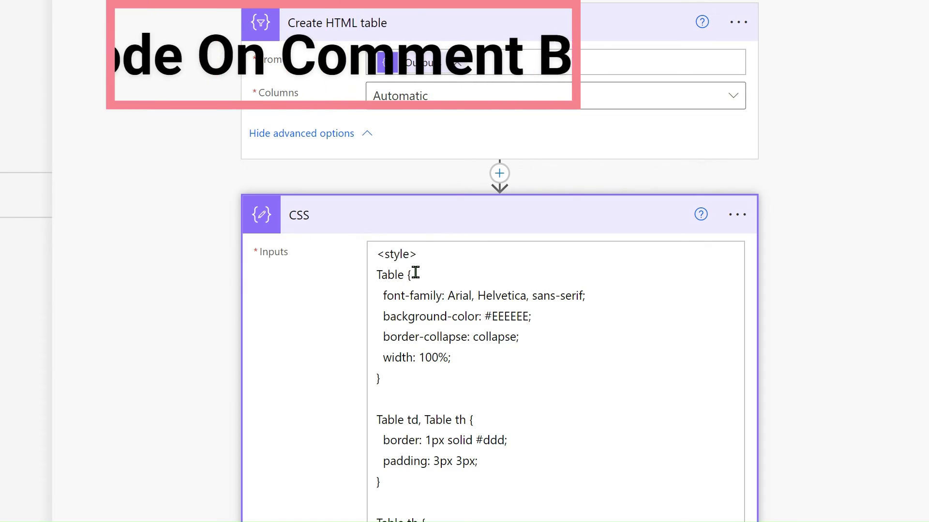
{"action": "scroll", "coordinate": [420, 328], "scroll_direction": "down", "scroll_amount": 6}
{"action": "scroll", "coordinate": [494, 153], "scroll_direction": "up", "scroll_amount": 5}
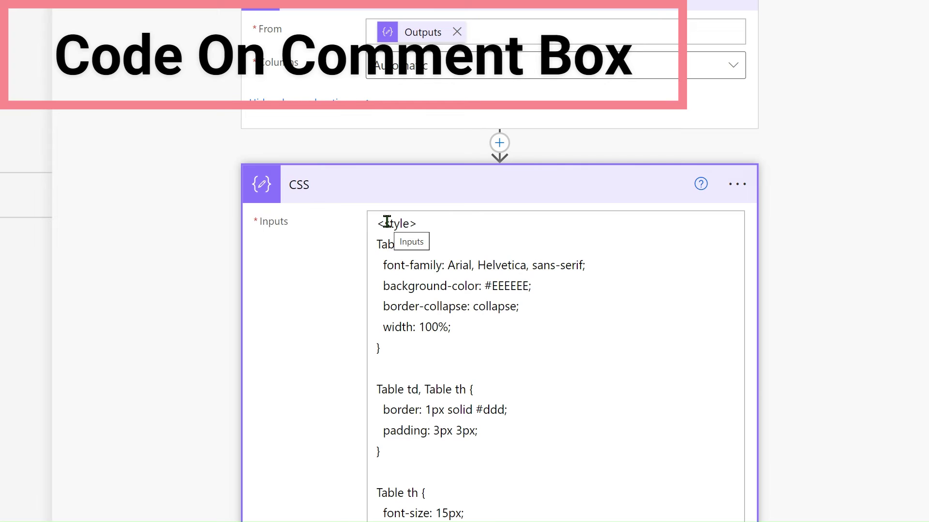
{"action": "scroll", "coordinate": [387, 222], "scroll_direction": "down", "scroll_amount": 3}
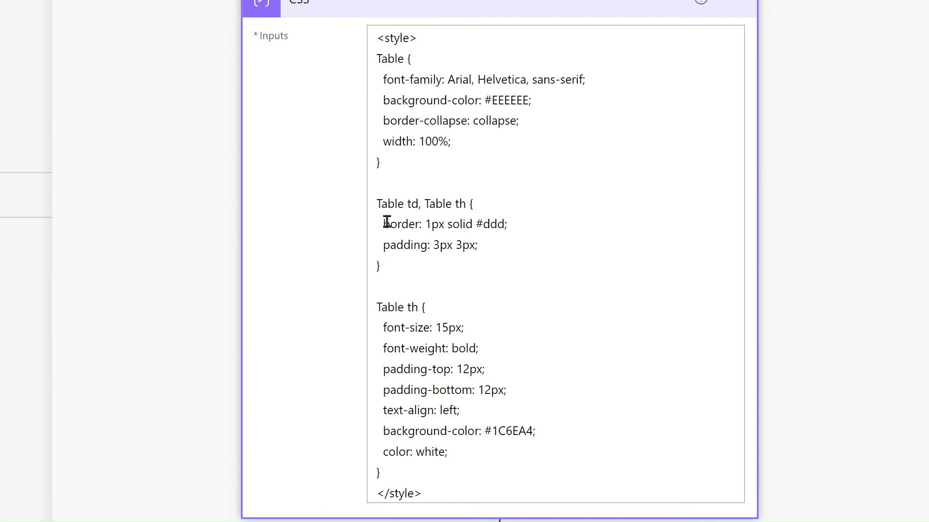
{"action": "scroll", "coordinate": [387, 222], "scroll_direction": "down", "scroll_amount": 4}
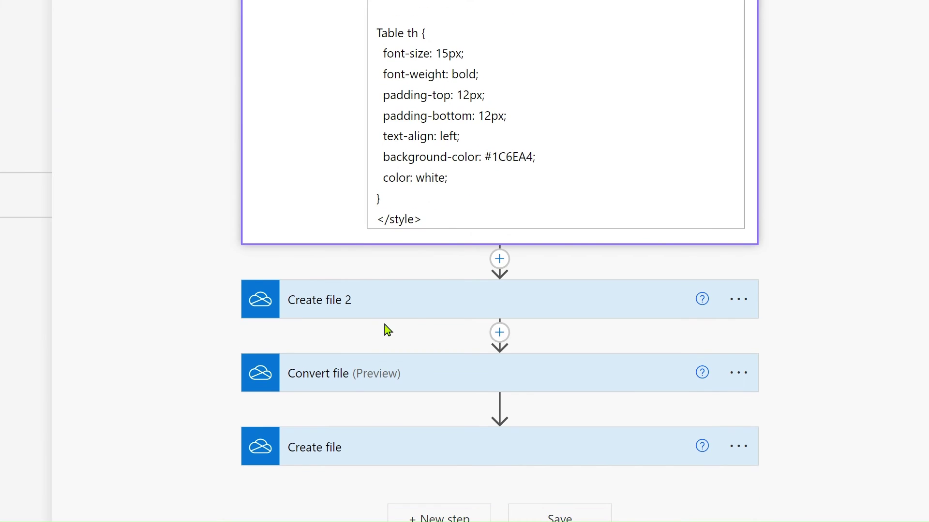
{"action": "left_click", "coordinate": [415, 313]}
{"action": "scroll", "coordinate": [415, 310], "scroll_direction": "down", "scroll_amount": 1}
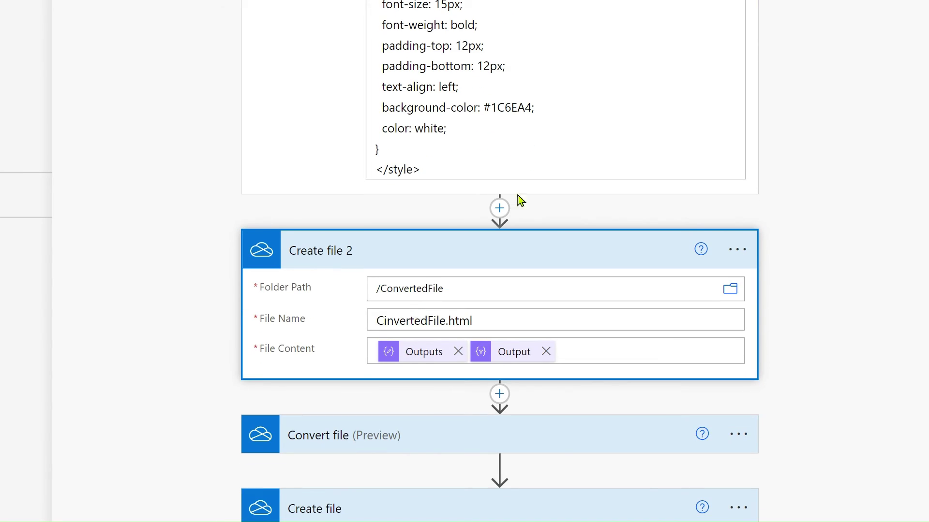
Insert a OneDrive for Business Create file action between CSS and Create file 2, and open its Folder Path for entry
{"action": "left_click", "coordinate": [499, 209]}
{"action": "scroll", "coordinate": [468, 85], "scroll_direction": "up", "scroll_amount": 8}
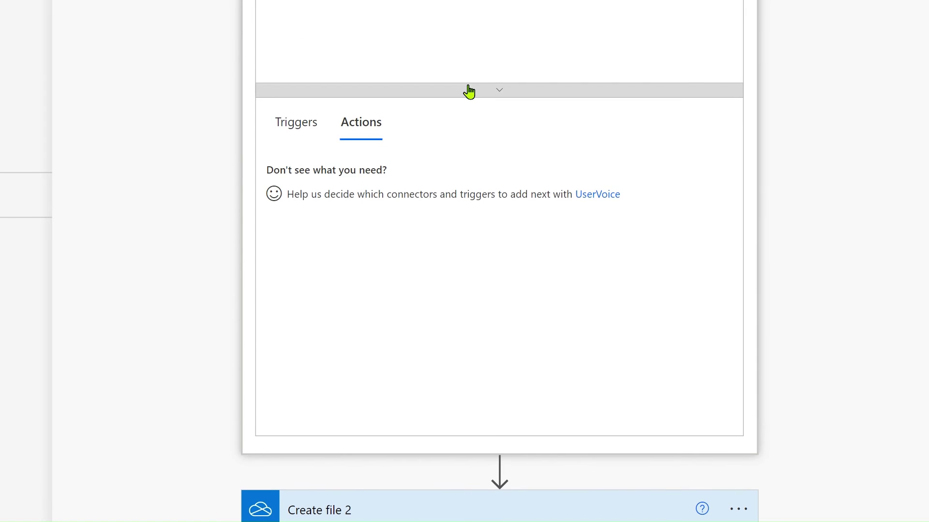
{"action": "scroll", "coordinate": [432, 189], "scroll_direction": "down", "scroll_amount": 7}
{"action": "scroll", "coordinate": [434, 195], "scroll_direction": "down", "scroll_amount": 3}
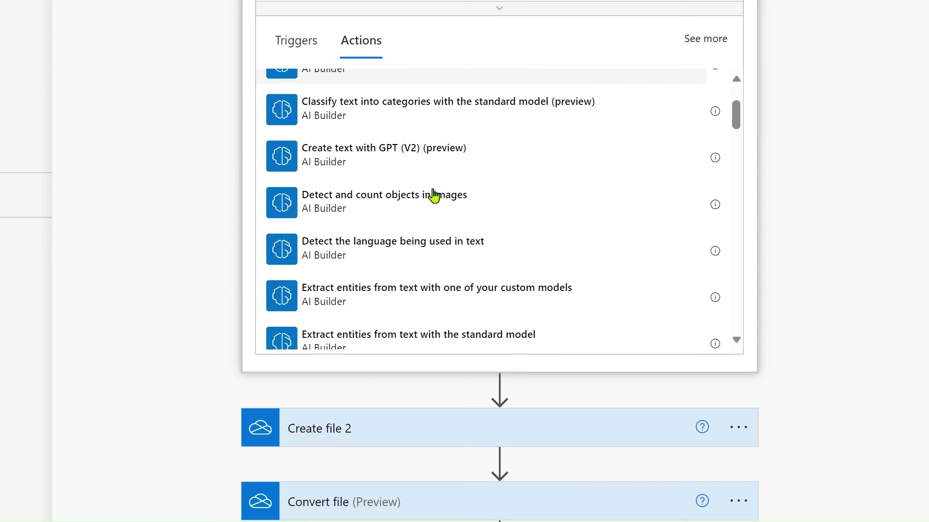
{"action": "scroll", "coordinate": [433, 195], "scroll_direction": "up", "scroll_amount": 5}
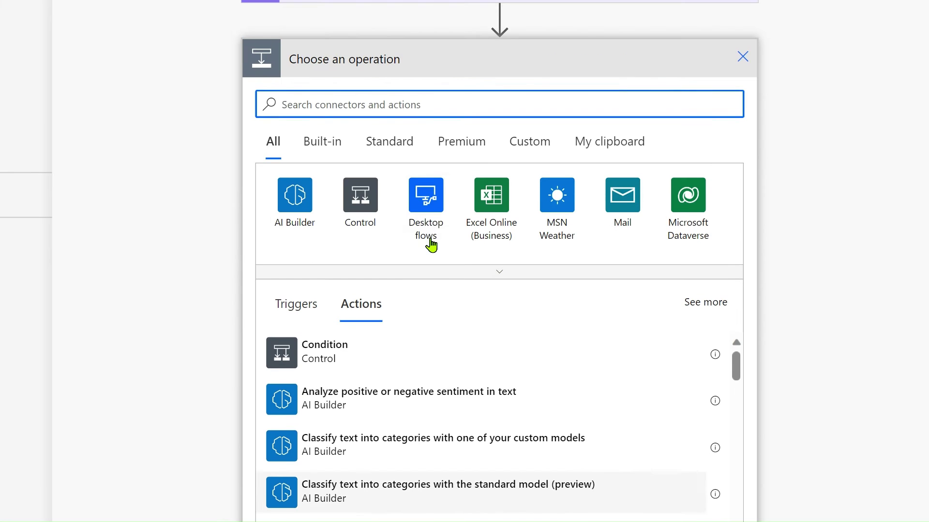
{"action": "type", "text": "create fil"}
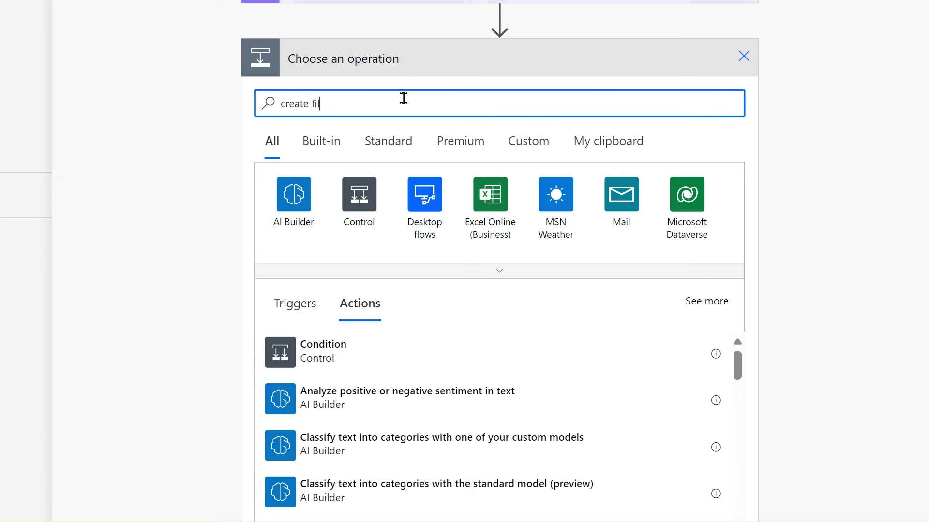
{"action": "type", "text": "e"}
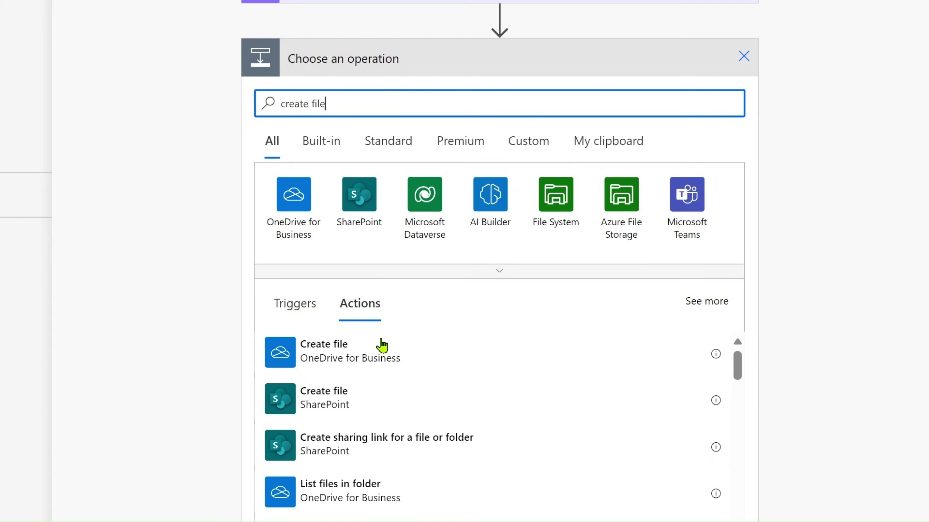
{"action": "left_click", "coordinate": [381, 370]}
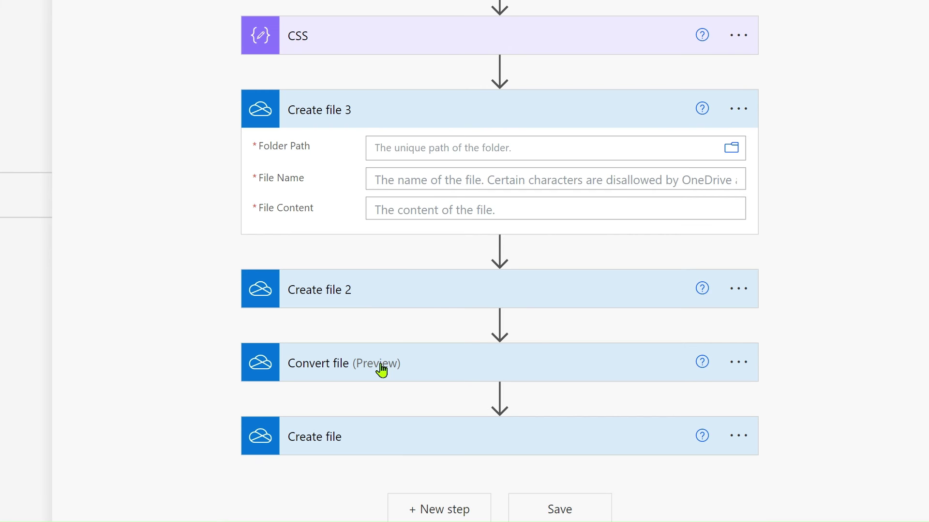
{"action": "left_click", "coordinate": [476, 148]}
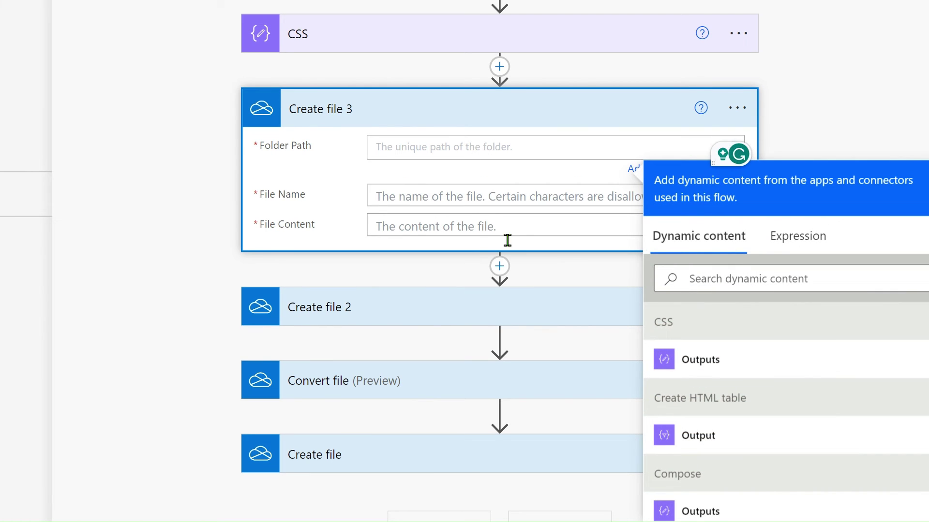
Examine the folder path, file name and file content of Create file 2, and expand the Convert file action
{"action": "left_click", "coordinate": [417, 316]}
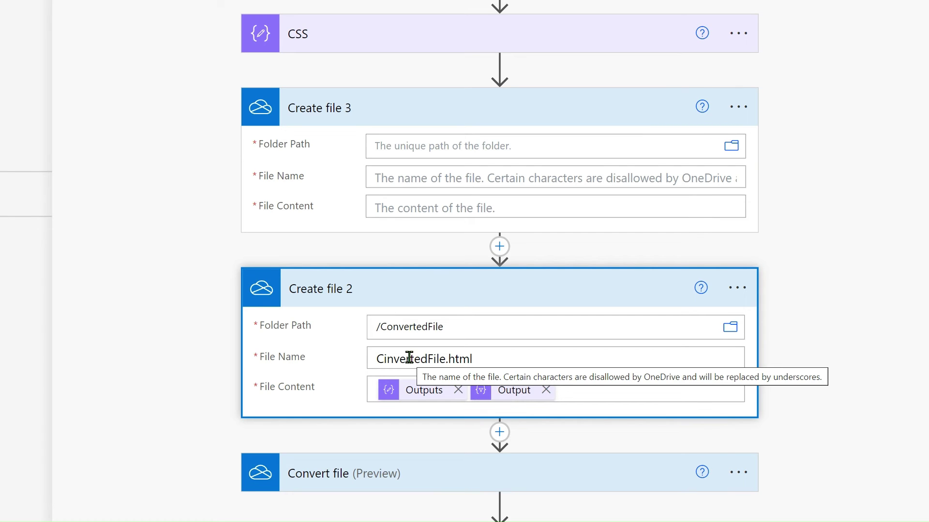
{"action": "left_click", "coordinate": [591, 394]}
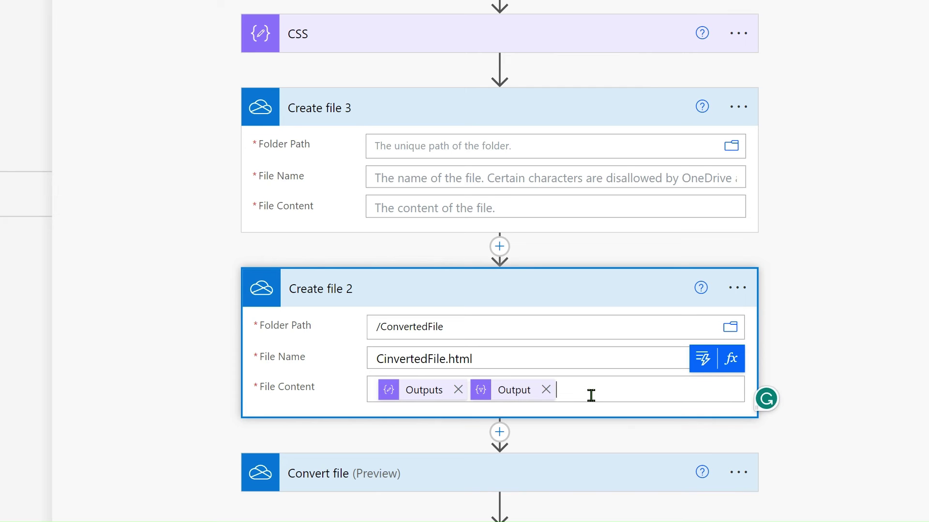
{"action": "scroll", "coordinate": [591, 395], "scroll_direction": "down", "scroll_amount": 2}
{"action": "left_click", "coordinate": [557, 382]}
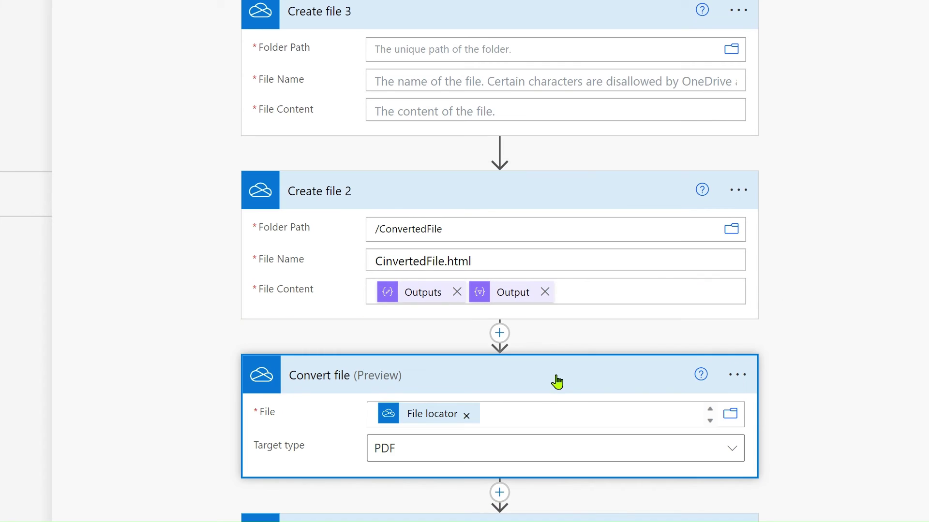
Review the CSS action again, followed by the settings of Create file 2 and Convert file below it
{"action": "scroll", "coordinate": [433, 302], "scroll_direction": "up", "scroll_amount": 5}
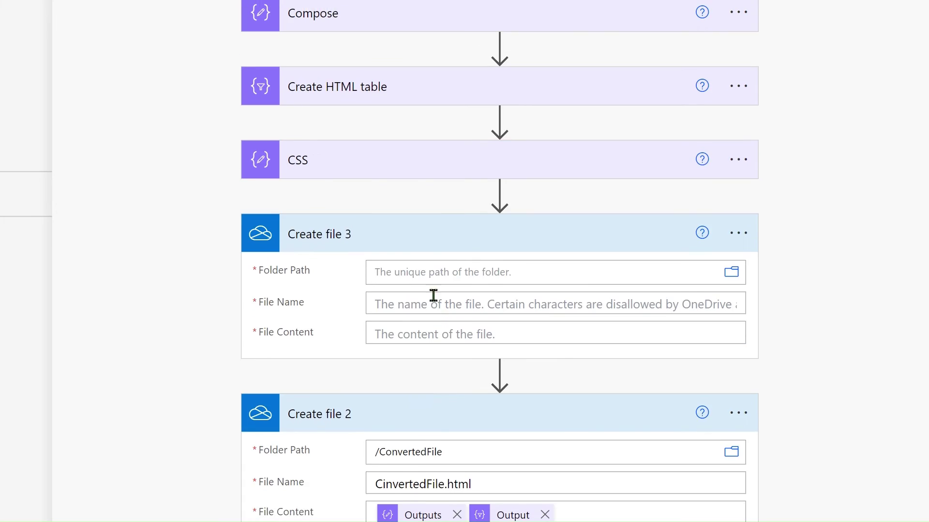
{"action": "left_click", "coordinate": [429, 174]}
{"action": "scroll", "coordinate": [428, 172], "scroll_direction": "down", "scroll_amount": 6}
{"action": "scroll", "coordinate": [427, 169], "scroll_direction": "down", "scroll_amount": 7}
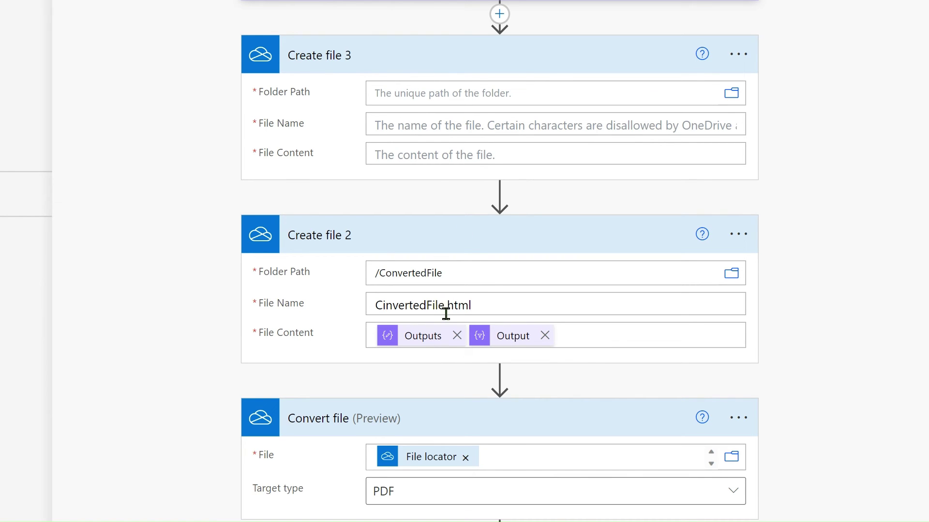
{"action": "scroll", "coordinate": [446, 360], "scroll_direction": "down", "scroll_amount": 2}
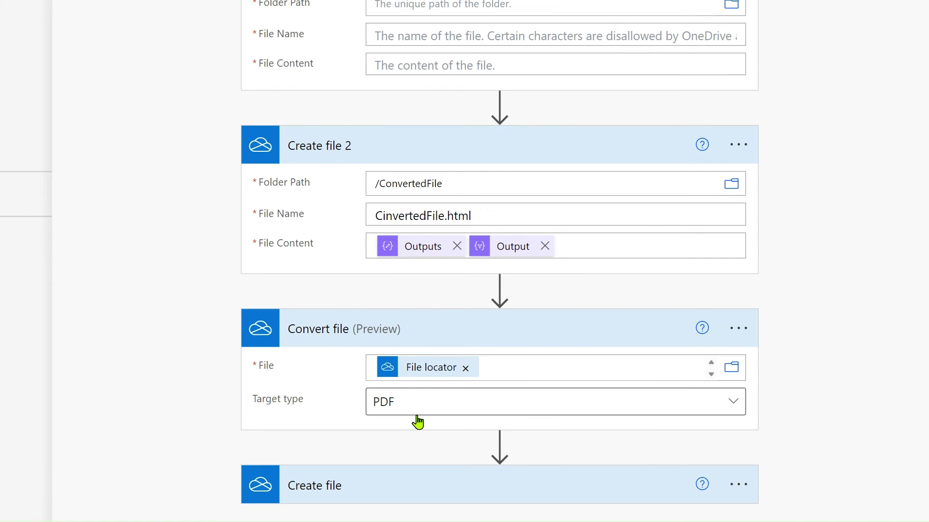
Browse the dynamic content available for the File field of the Convert file action
{"action": "left_click", "coordinate": [655, 373]}
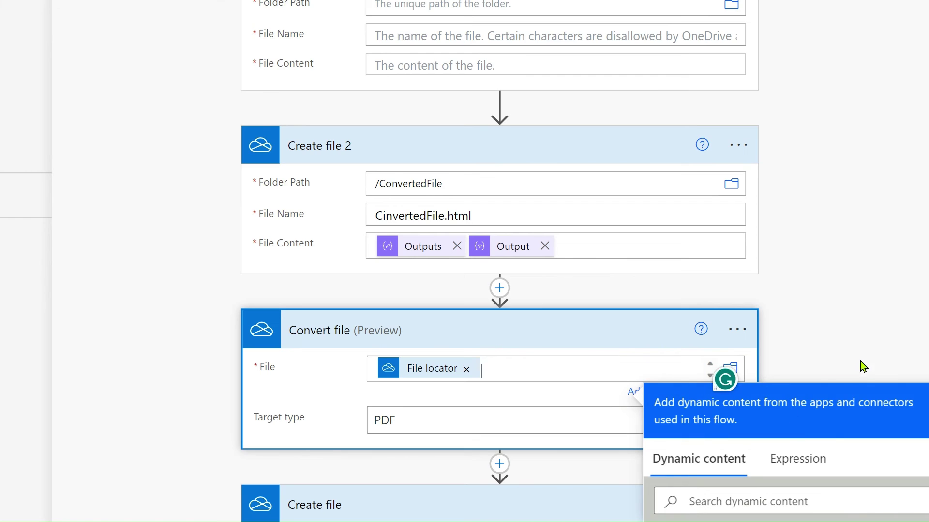
{"action": "scroll", "coordinate": [859, 361], "scroll_direction": "down", "scroll_amount": 5}
{"action": "scroll", "coordinate": [736, 478], "scroll_direction": "down", "scroll_amount": 5}
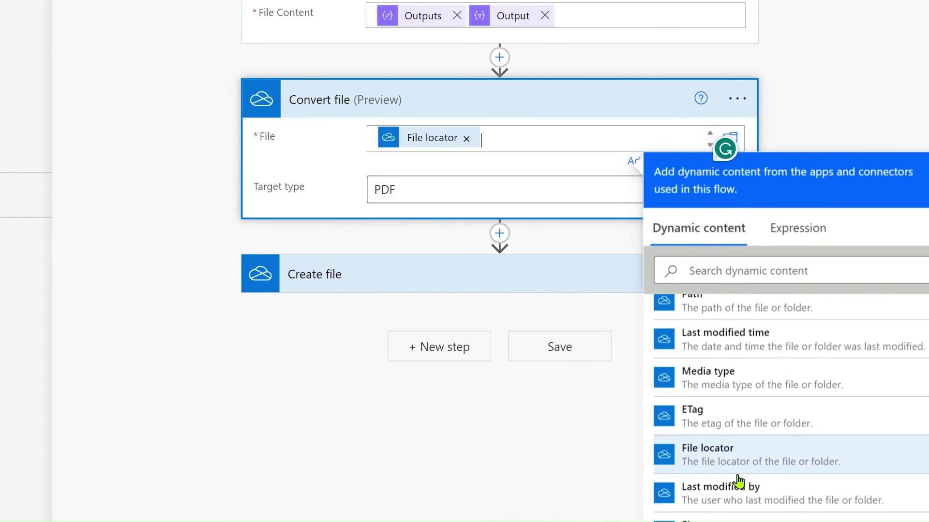
{"action": "scroll", "coordinate": [735, 481], "scroll_direction": "down", "scroll_amount": 2}
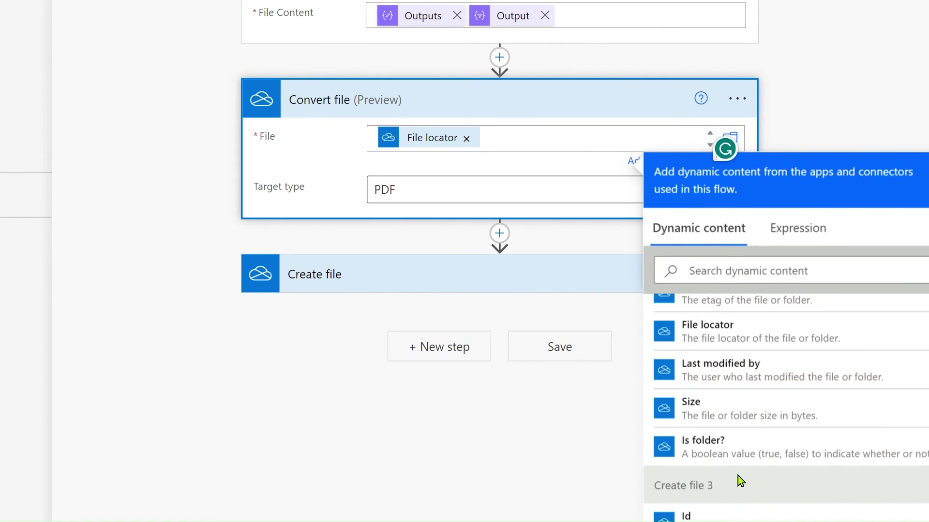
{"action": "scroll", "coordinate": [739, 480], "scroll_direction": "down", "scroll_amount": 4}
{"action": "scroll", "coordinate": [740, 480], "scroll_direction": "up", "scroll_amount": 10}
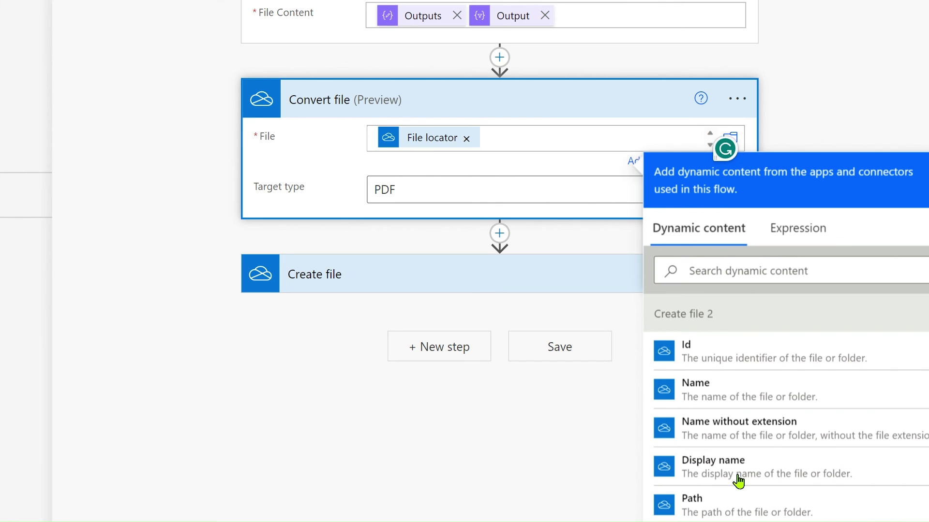
{"action": "scroll", "coordinate": [723, 413], "scroll_direction": "down", "scroll_amount": 3}
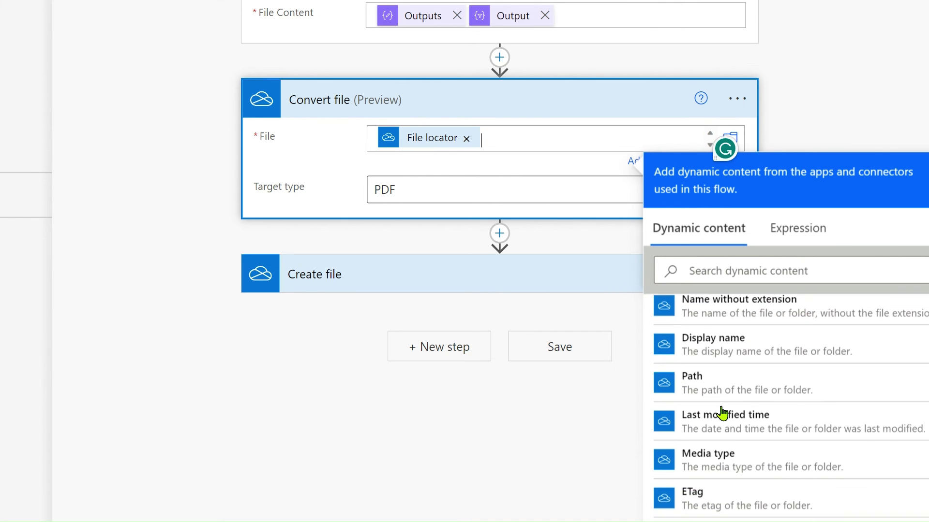
{"action": "scroll", "coordinate": [723, 414], "scroll_direction": "up", "scroll_amount": 3}
Search the dynamic content for "file lo" to locate Create file 2's File locator, leaving the Convert file settings as they are
{"action": "left_click", "coordinate": [721, 270]}
{"action": "type", "text": "file"}
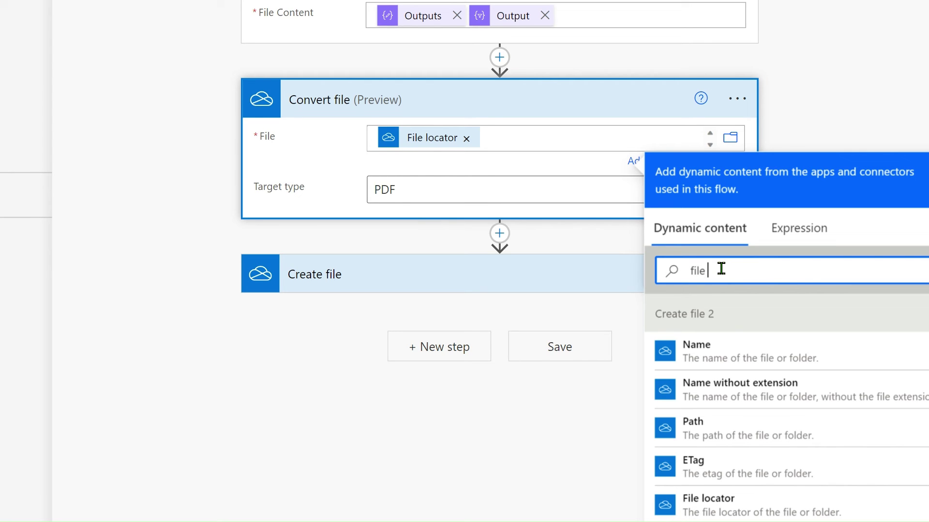
{"action": "type", "text": " lo"}
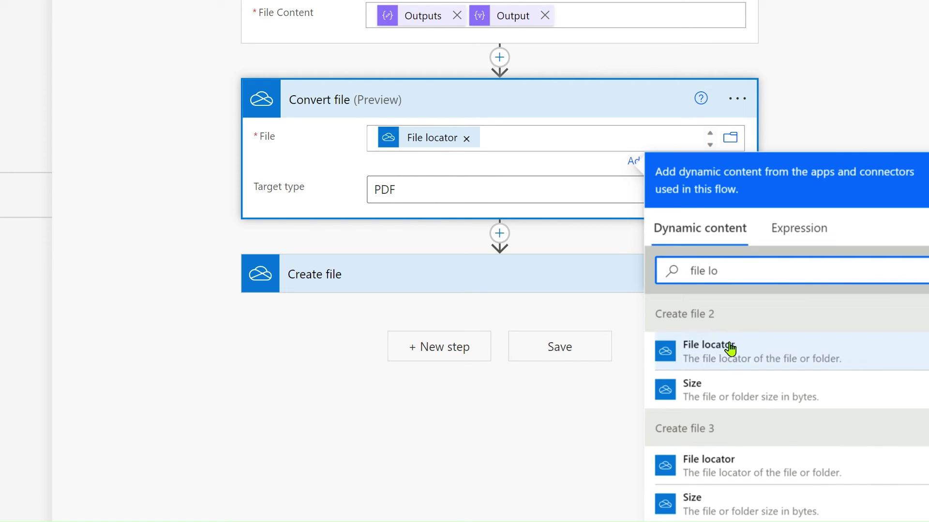
{"action": "left_click", "coordinate": [522, 132]}
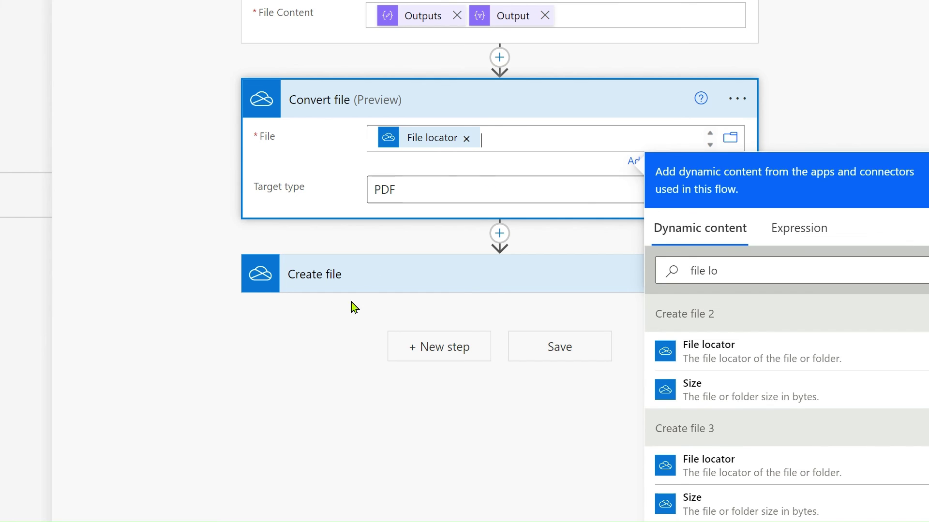
{"action": "left_click", "coordinate": [333, 361]}
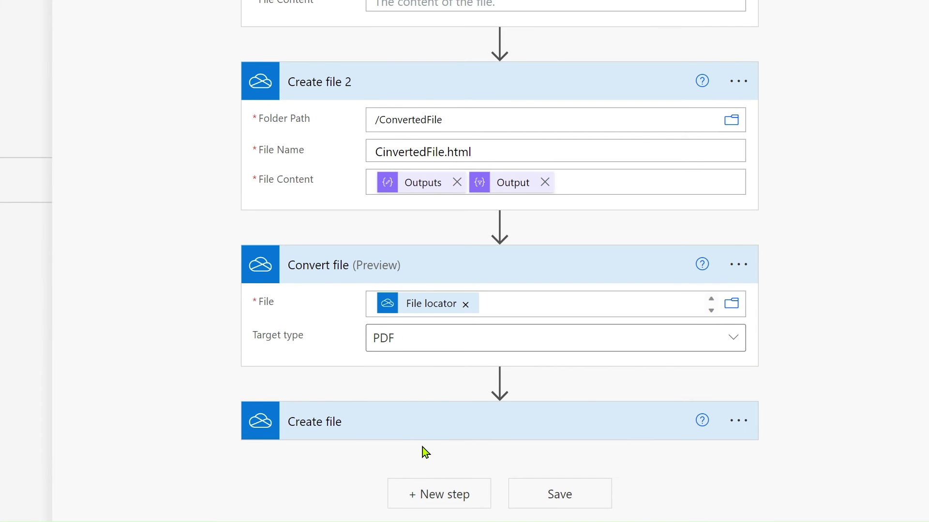
Expand the last Create file action and examine its folder path, file name, file content and available dynamic values
{"action": "left_click", "coordinate": [391, 436]}
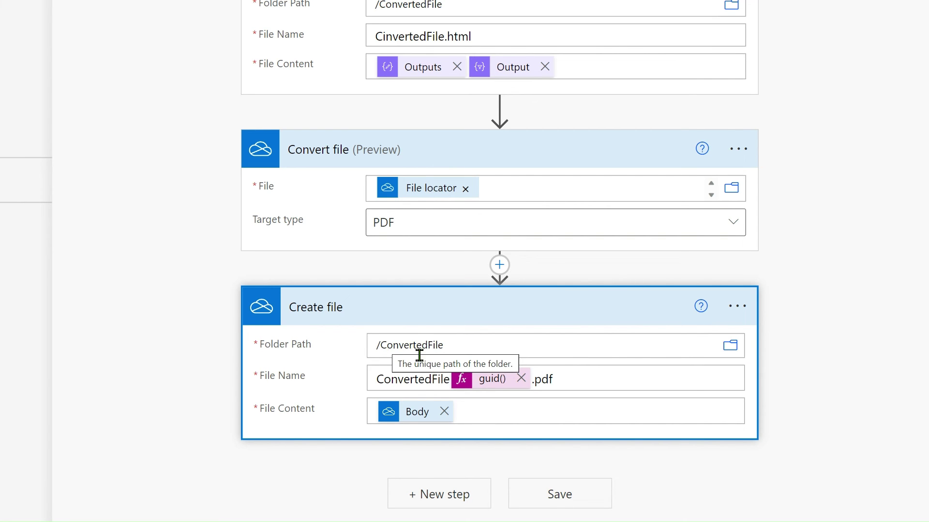
{"action": "triple_click", "coordinate": [406, 379]}
{"action": "left_click", "coordinate": [586, 375]}
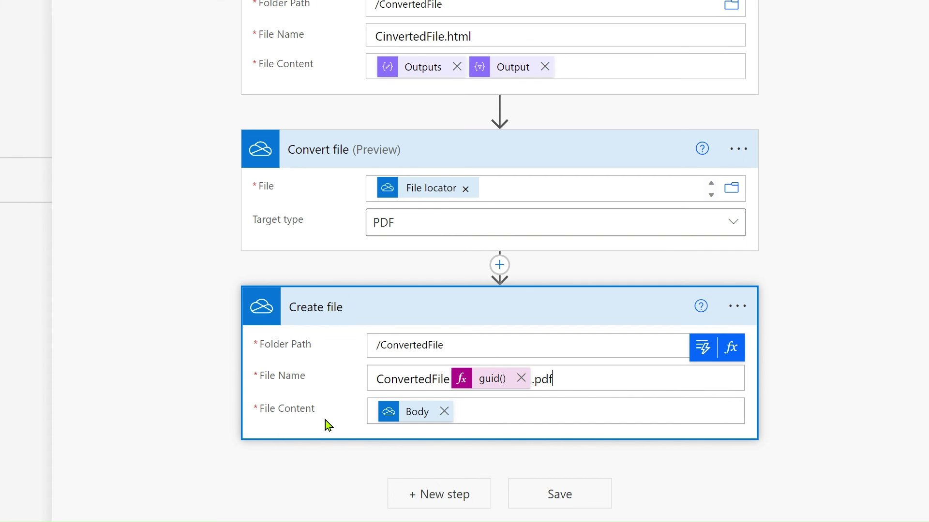
{"action": "left_click", "coordinate": [540, 414]}
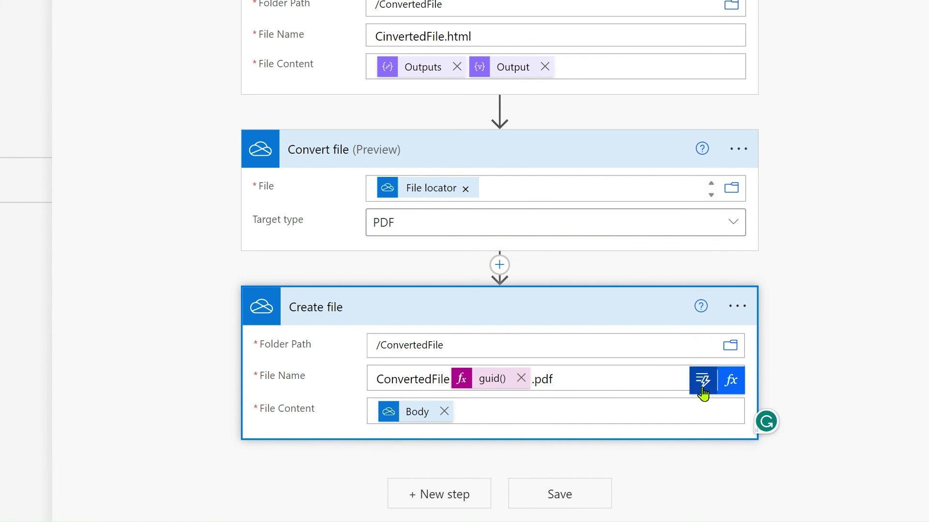
{"action": "left_click", "coordinate": [702, 385]}
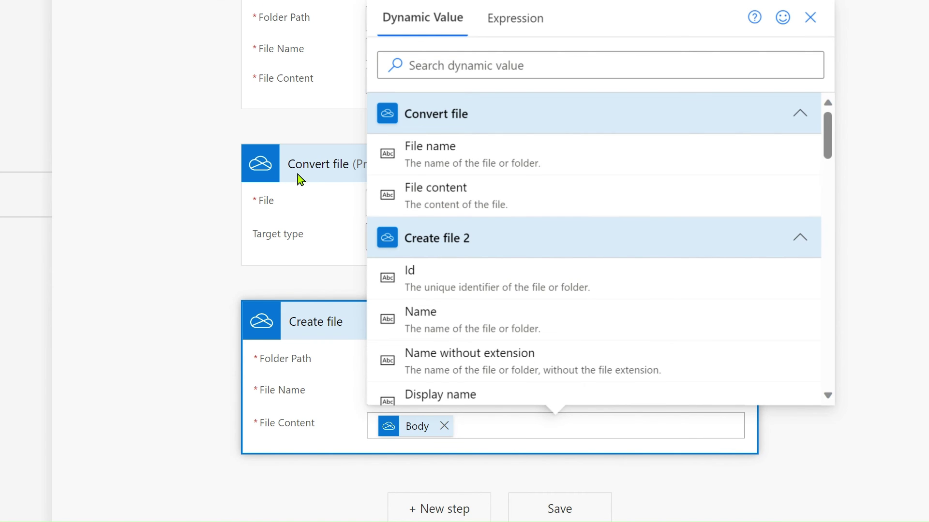
{"action": "left_click", "coordinate": [209, 200]}
{"action": "scroll", "coordinate": [505, 428], "scroll_direction": "down", "scroll_amount": 1}
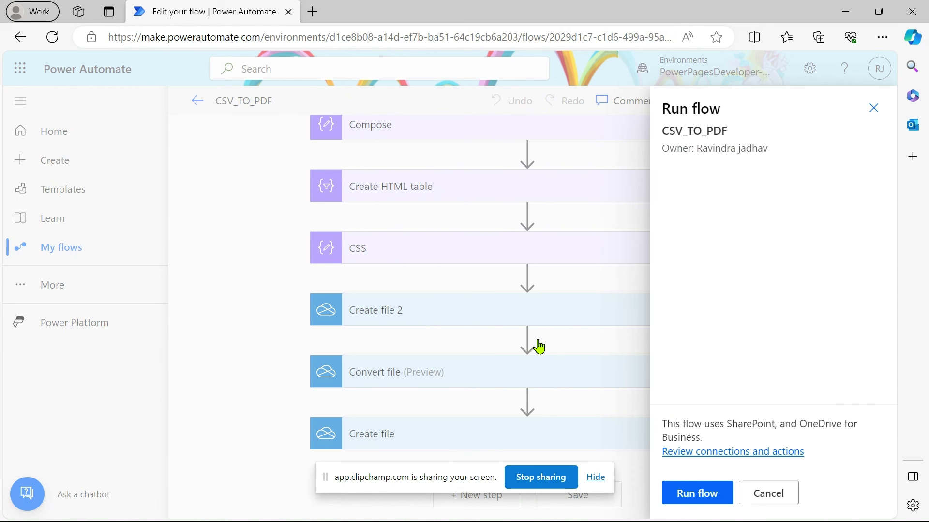
Run the CSV_TO_PDF flow and open its run view
{"action": "left_click", "coordinate": [596, 477]}
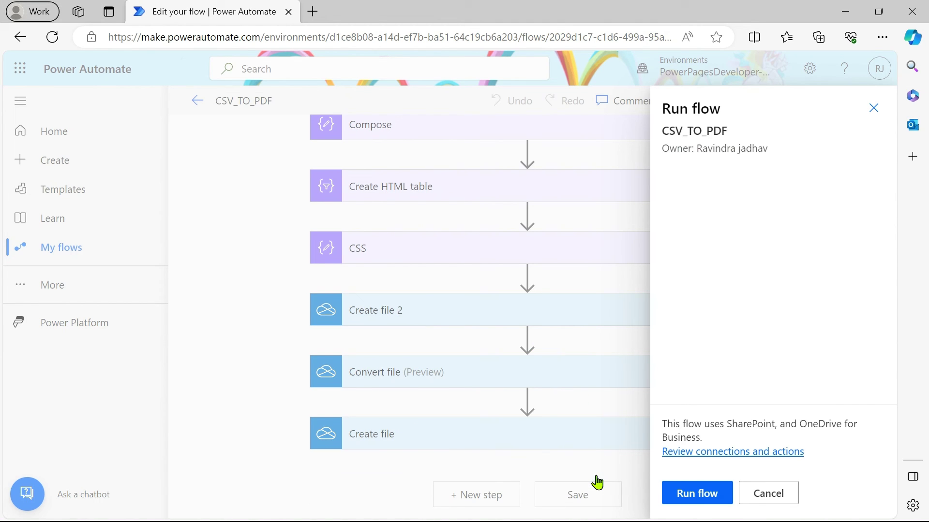
{"action": "left_click", "coordinate": [688, 494]}
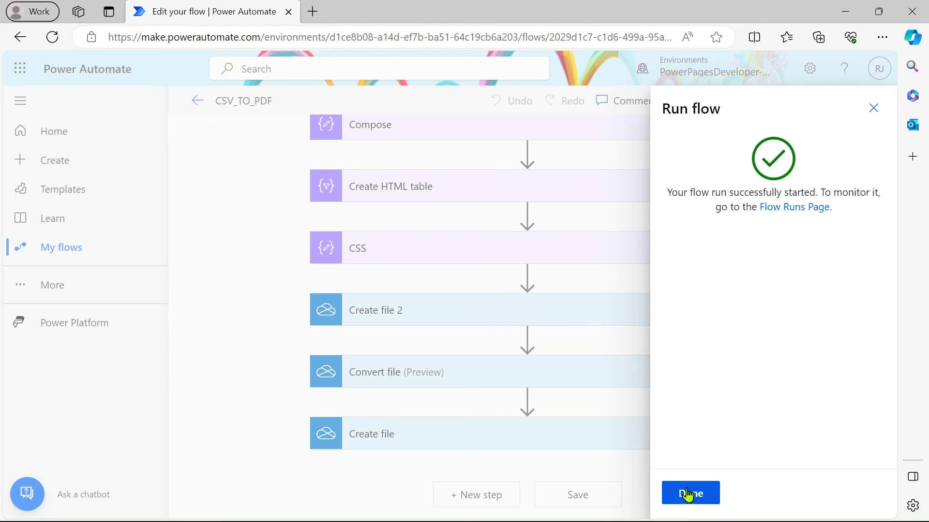
{"action": "left_click", "coordinate": [687, 489]}
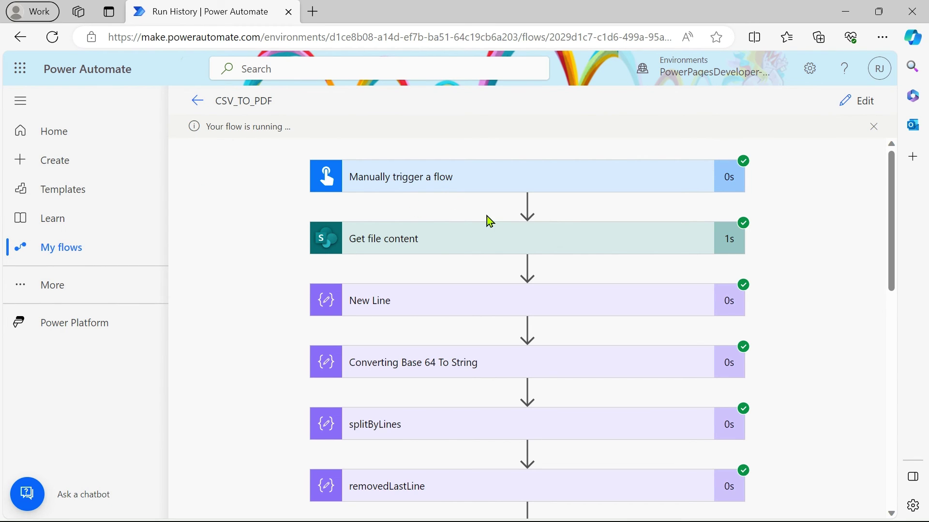
Open the run details of the last Create file action and copy the PDF's name from its outputs
{"action": "scroll", "coordinate": [436, 251], "scroll_direction": "down", "scroll_amount": 10}
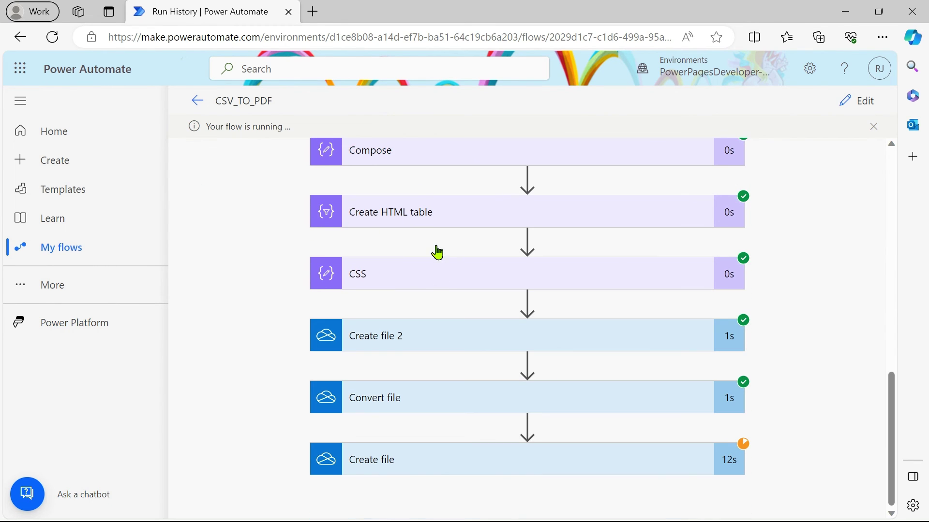
{"action": "left_click", "coordinate": [466, 459]}
{"action": "scroll", "coordinate": [464, 455], "scroll_direction": "down", "scroll_amount": 7}
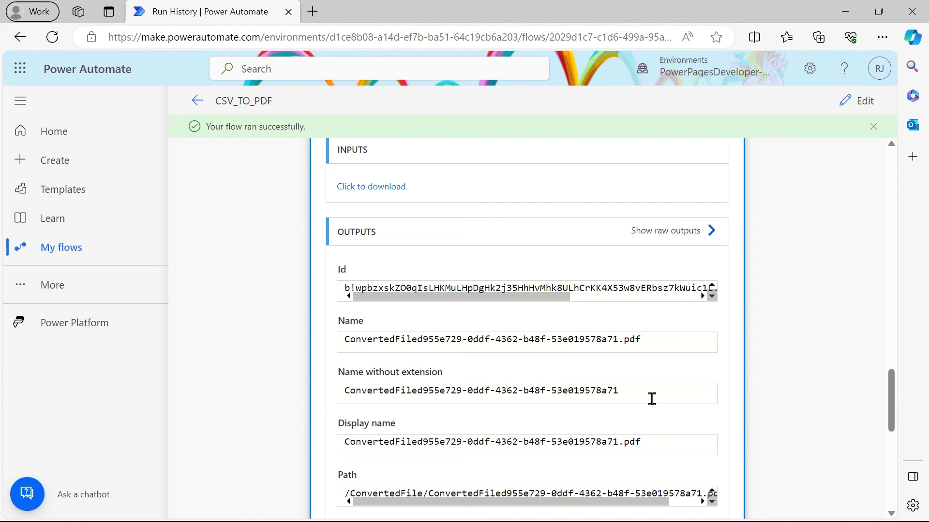
{"action": "triple_click", "coordinate": [667, 349]}
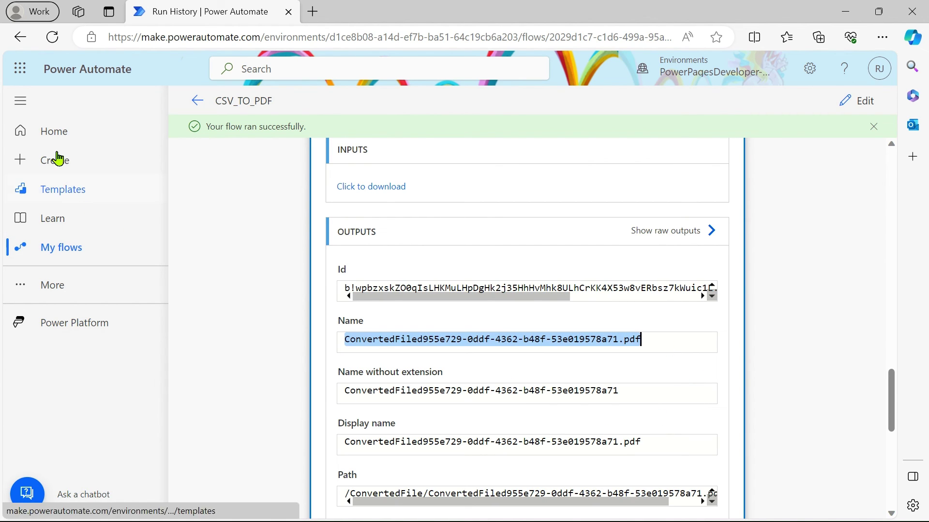
Switch to OneDrive and search all files for the copied PDF name
{"action": "left_click", "coordinate": [23, 73]}
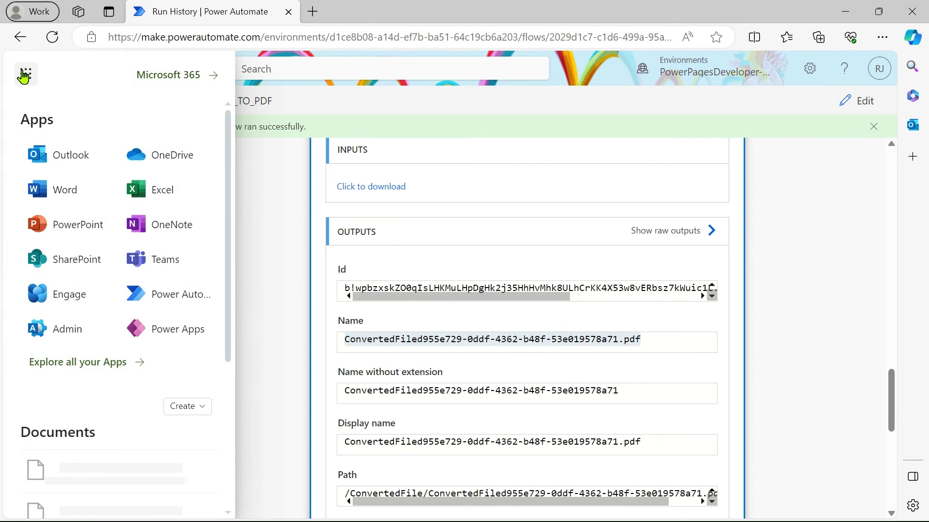
{"action": "left_click", "coordinate": [173, 159]}
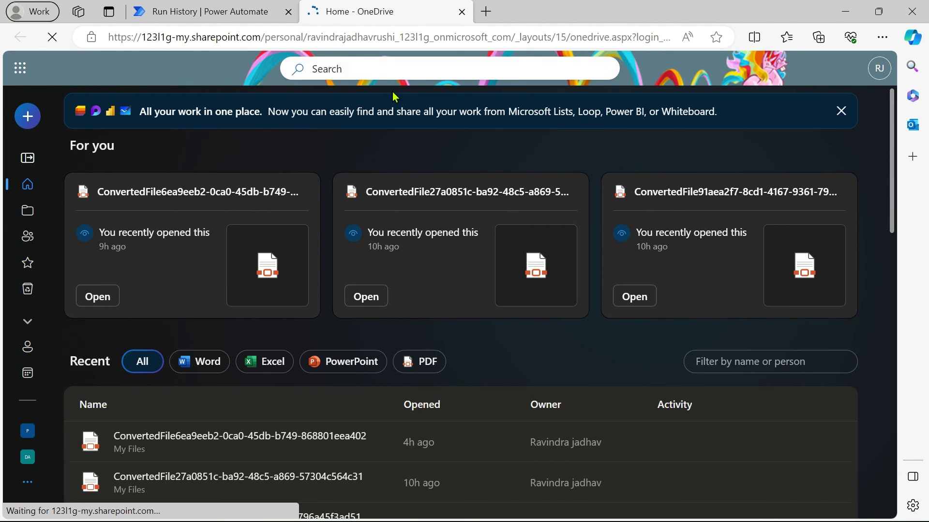
{"action": "key", "text": "ctrl+v"}
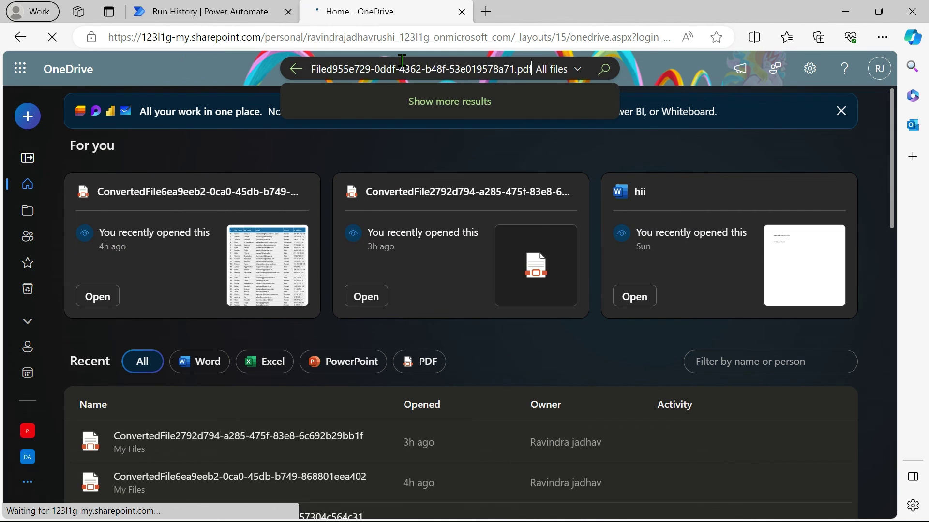
{"action": "key", "text": "Return"}
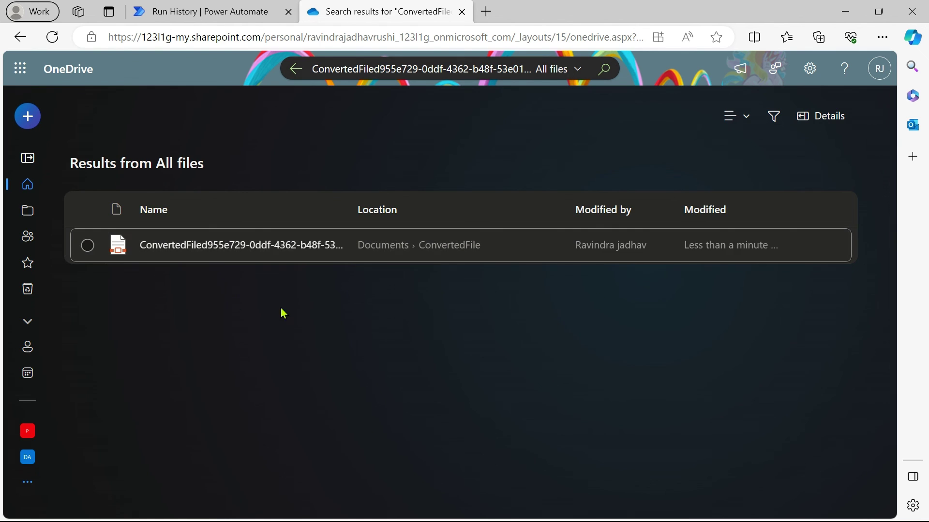
Open the converted PDF from the search results and look through the styled table on its pages
{"action": "left_click", "coordinate": [260, 249]}
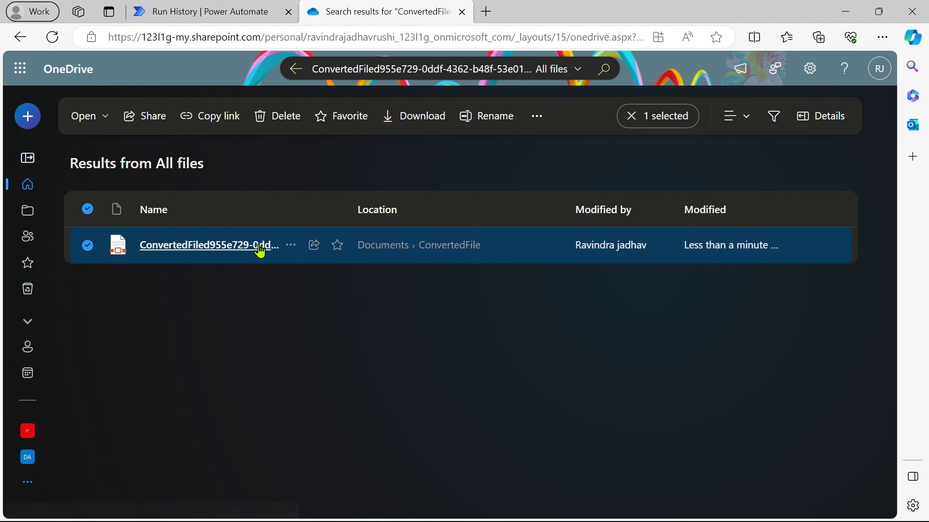
{"action": "left_click", "coordinate": [260, 249]}
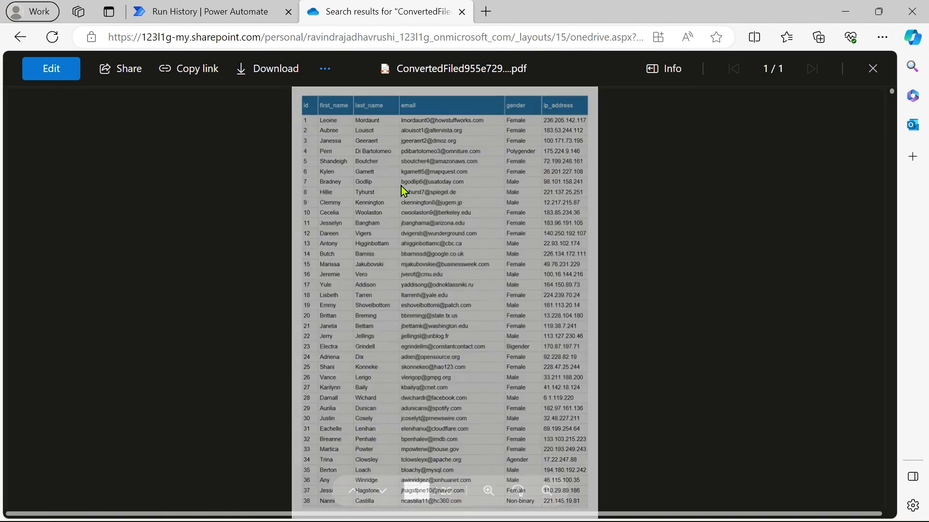
{"action": "scroll", "coordinate": [402, 189], "scroll_direction": "up", "scroll_amount": 5}
{"action": "scroll", "coordinate": [401, 188], "scroll_direction": "down", "scroll_amount": 5}
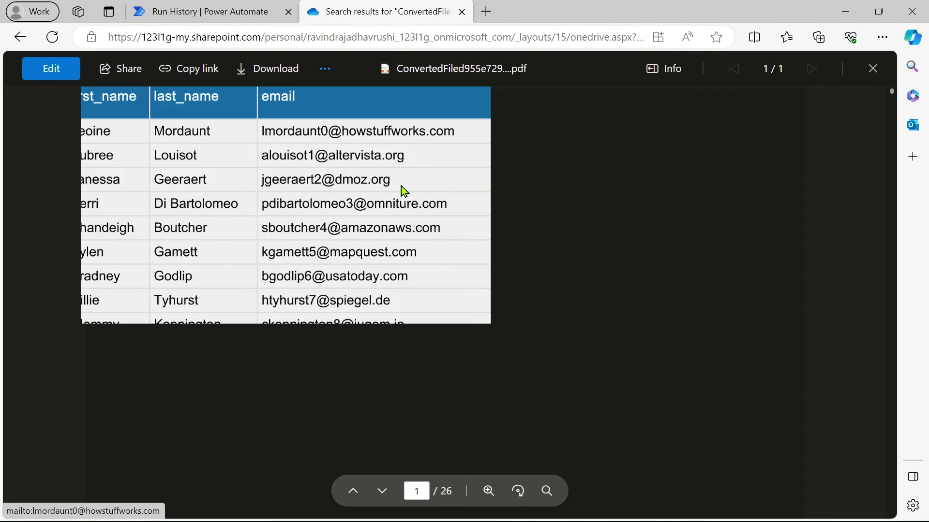
{"action": "scroll", "coordinate": [401, 188], "scroll_direction": "down", "scroll_amount": 10}
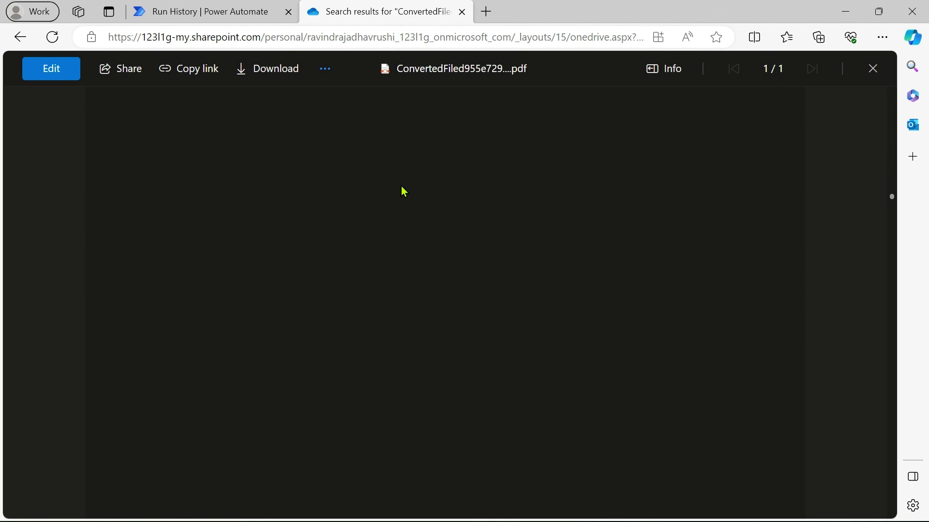
{"action": "scroll", "coordinate": [421, 232], "scroll_direction": "down", "scroll_amount": 2}
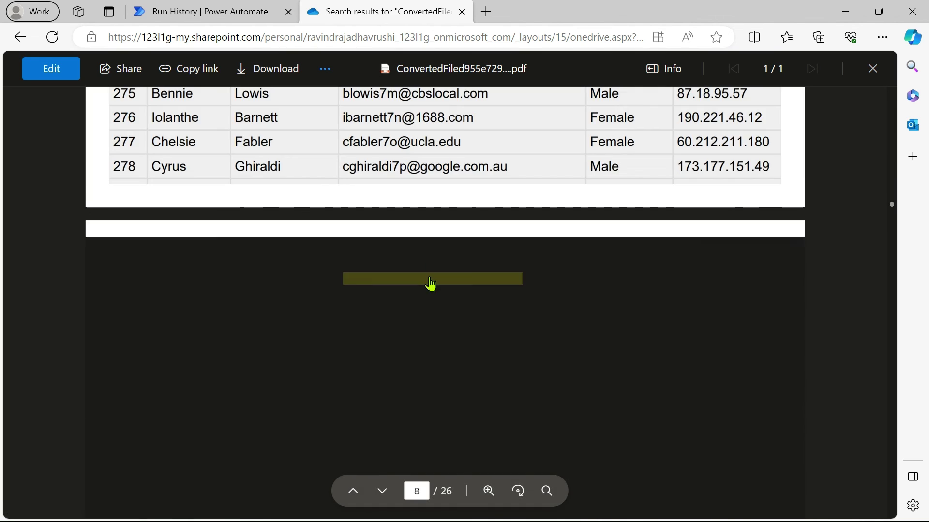
{"action": "scroll", "coordinate": [432, 284], "scroll_direction": "down", "scroll_amount": 6}
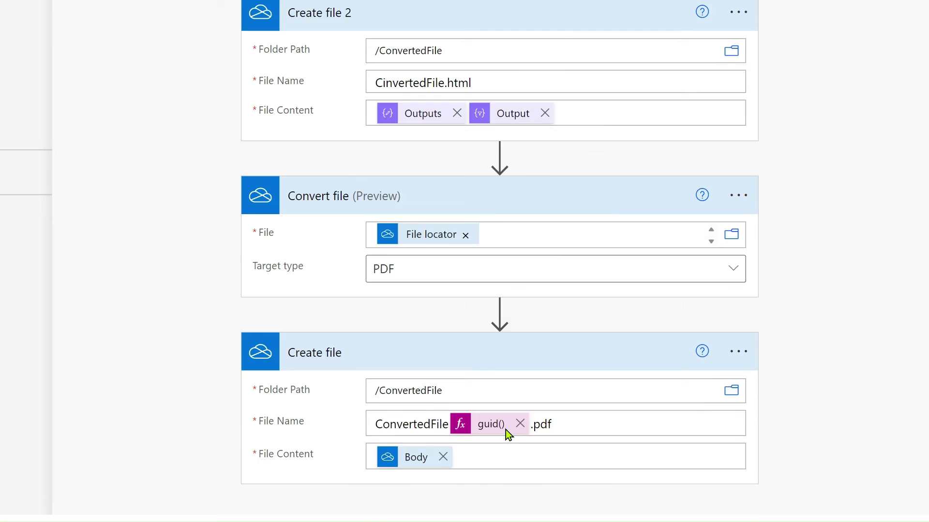
Collapse the CSS, Create file 3, Create file 2, Convert file and Create file actions, and return to the start of the flow
{"action": "scroll", "coordinate": [506, 429], "scroll_direction": "up", "scroll_amount": 15}
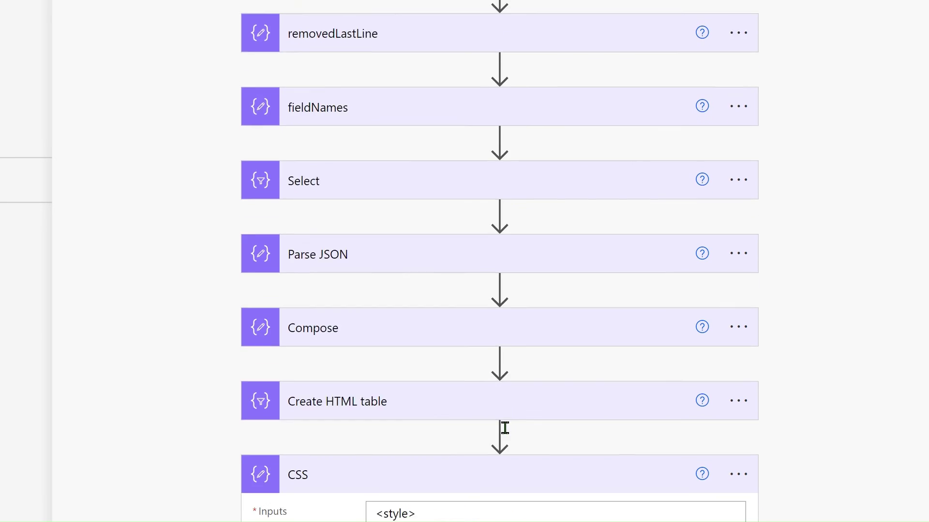
{"action": "scroll", "coordinate": [506, 430], "scroll_direction": "down", "scroll_amount": 10}
{"action": "left_click", "coordinate": [518, 356]}
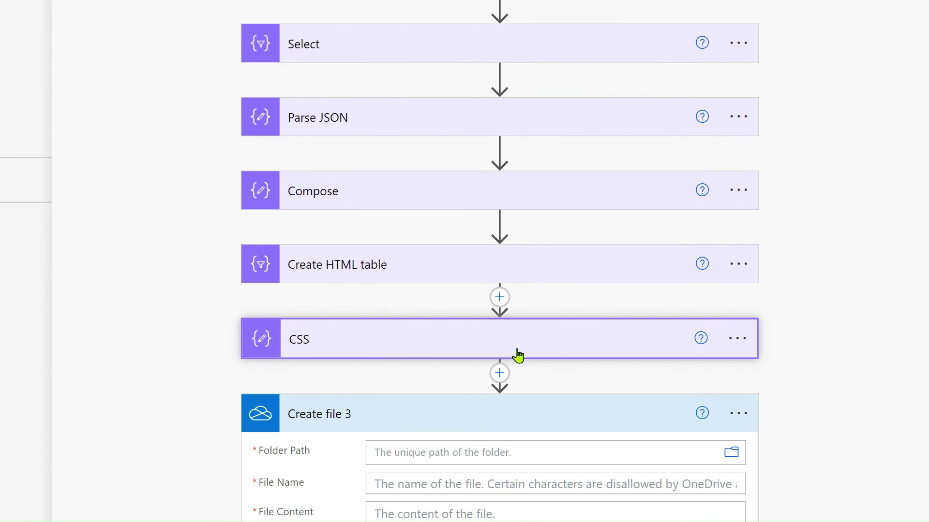
{"action": "scroll", "coordinate": [527, 324], "scroll_direction": "down", "scroll_amount": 2}
{"action": "left_click", "coordinate": [535, 287]}
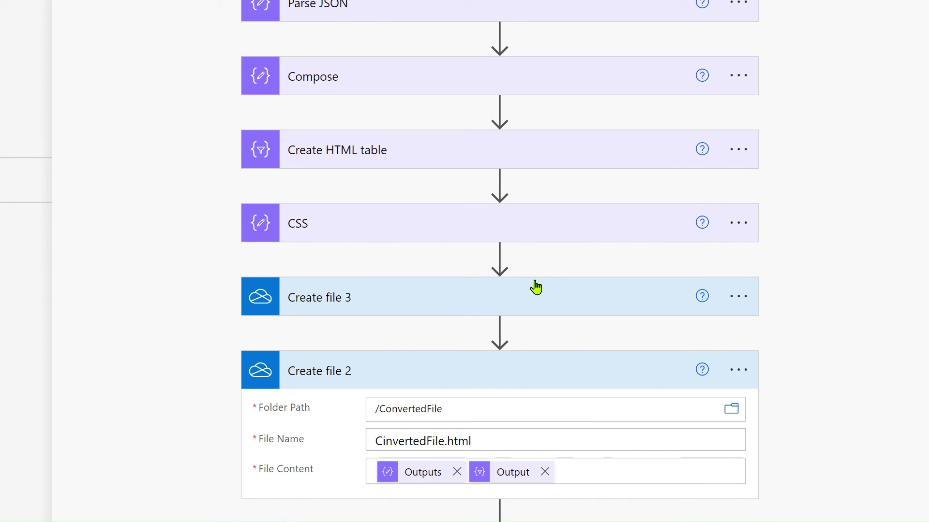
{"action": "left_click", "coordinate": [509, 386]}
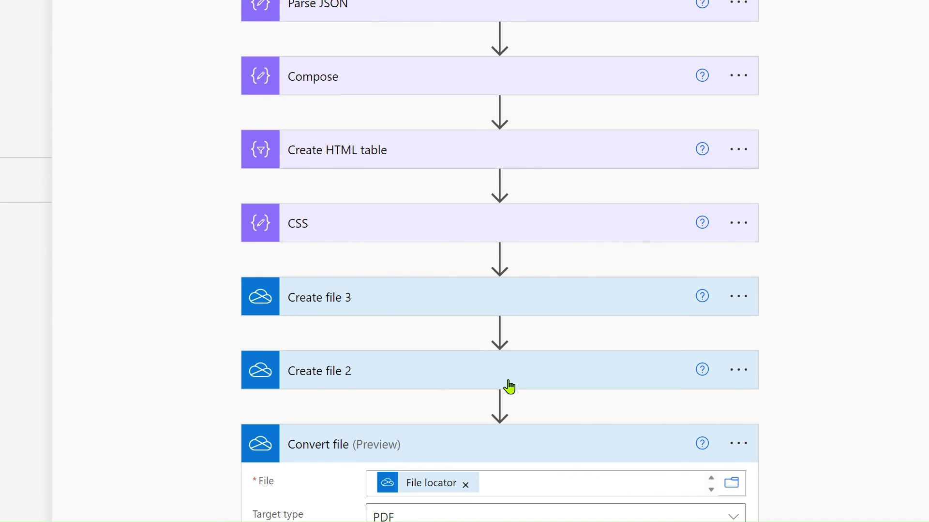
{"action": "left_click", "coordinate": [495, 453]}
{"action": "scroll", "coordinate": [494, 453], "scroll_direction": "down", "scroll_amount": 4}
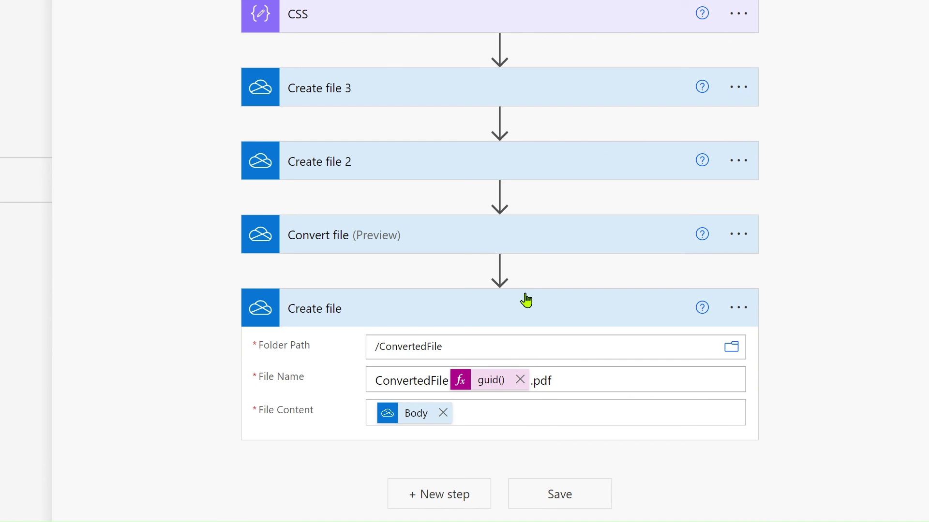
{"action": "left_click", "coordinate": [518, 323]}
{"action": "scroll", "coordinate": [518, 323], "scroll_direction": "up", "scroll_amount": 10}
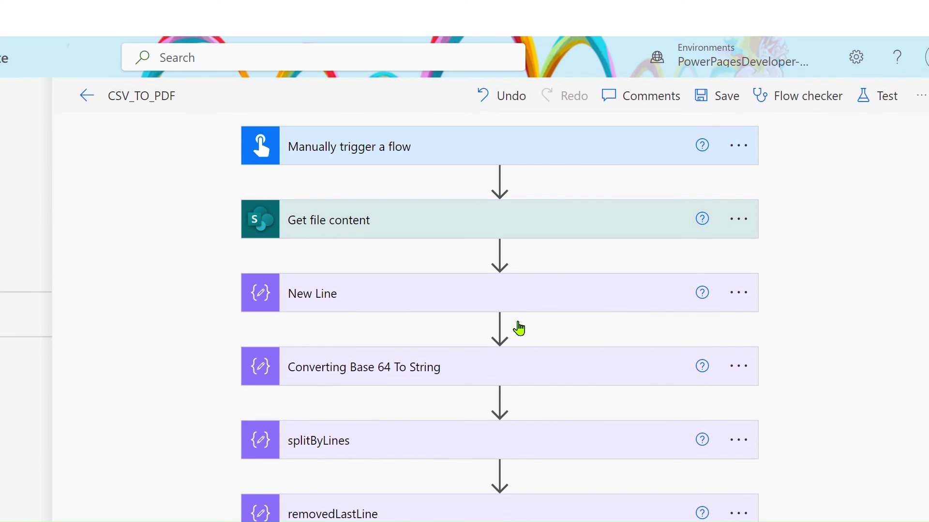